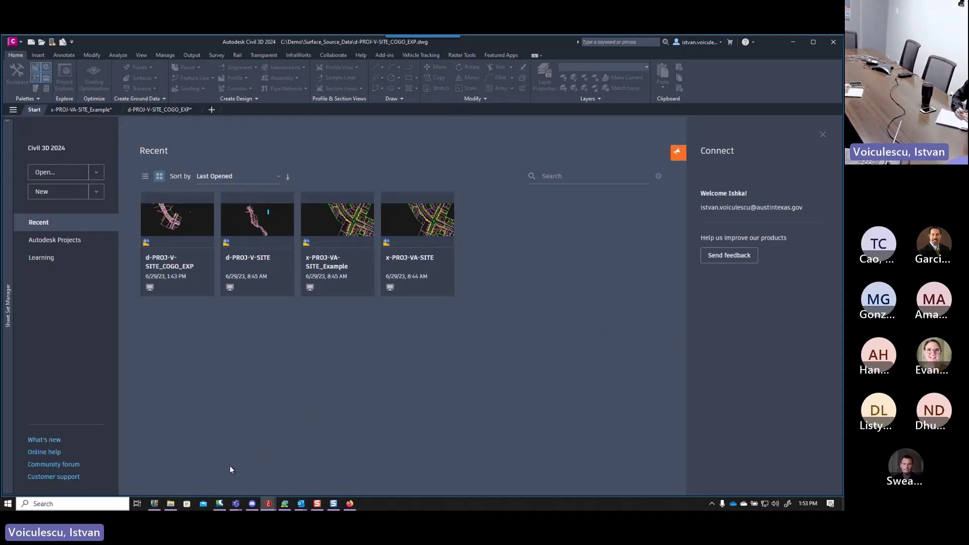
In File Explorer, locate the received survey drawing d-PROJ-V-SITE.dwg in the SURV, COA, 2023_06_27 folder.
mouse_move(170, 507)
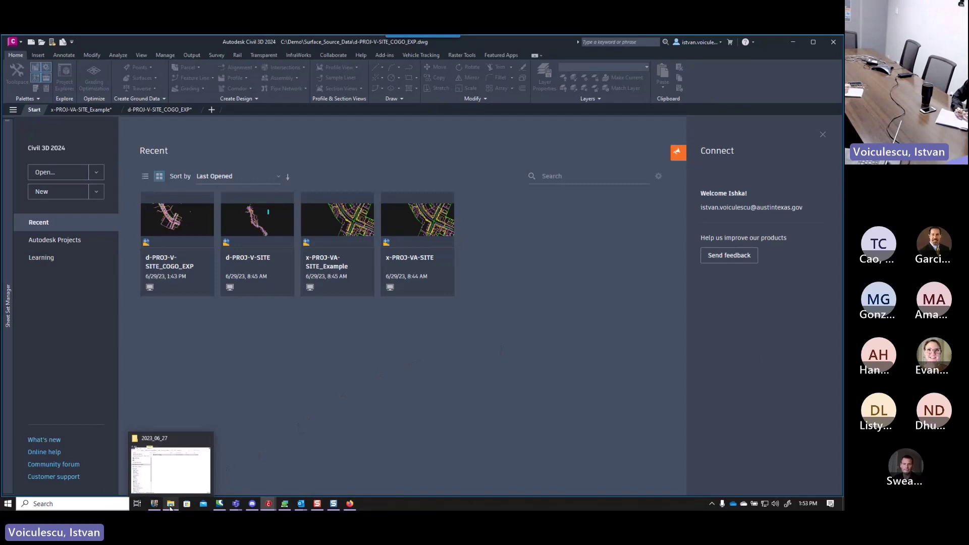
left_click(171, 506)
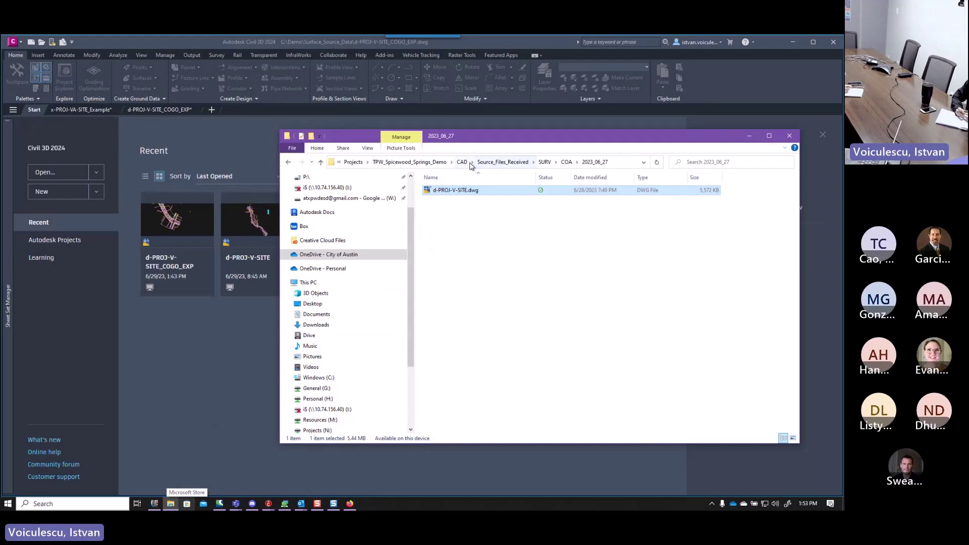
left_click(545, 162)
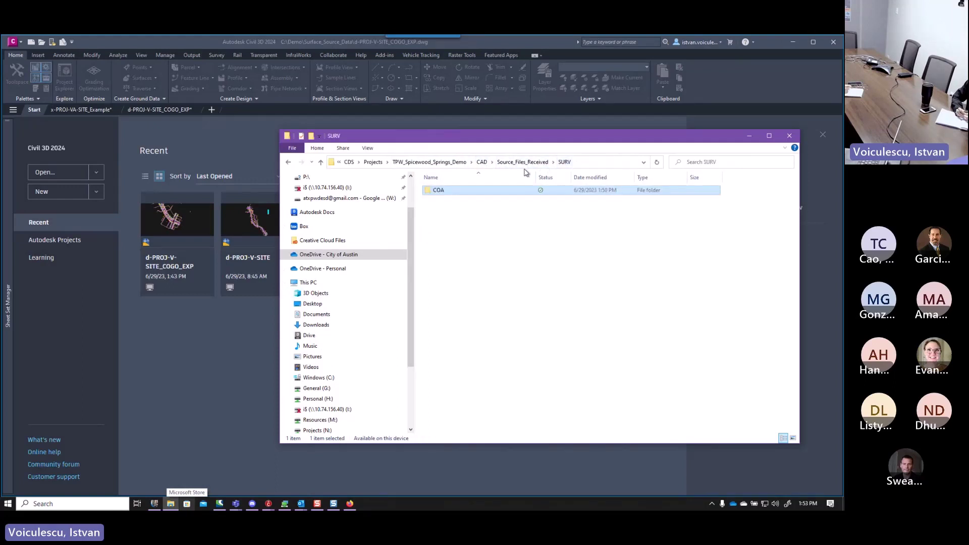
double_click(443, 192)
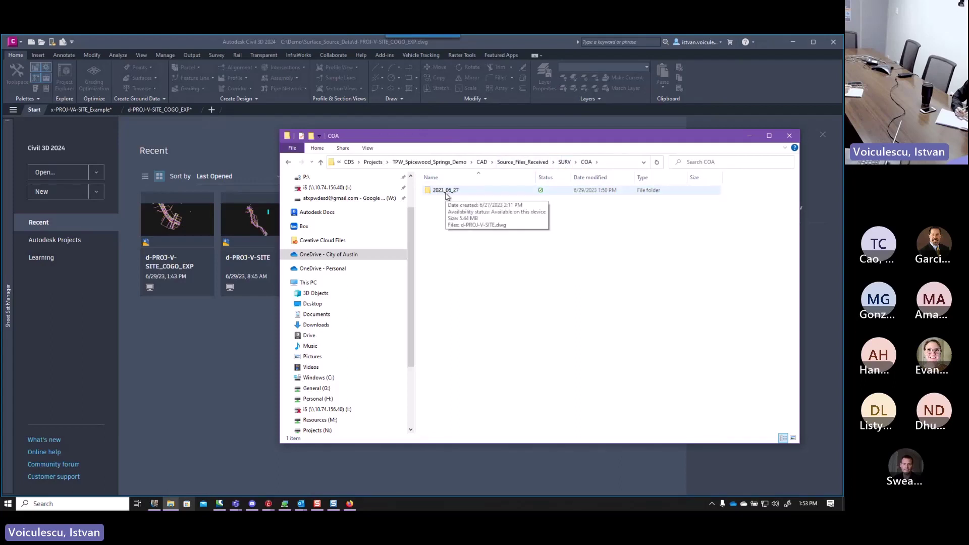
double_click(446, 194)
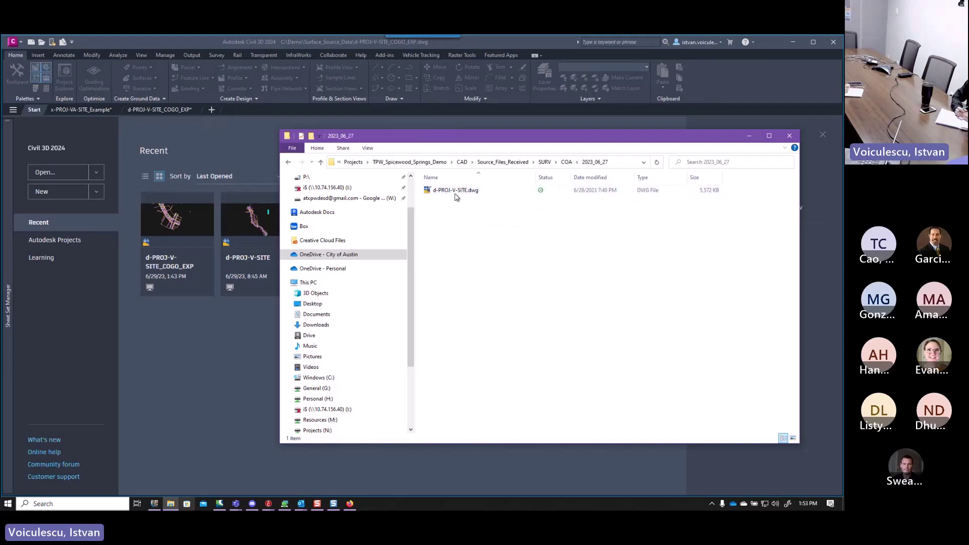
left_click(448, 192)
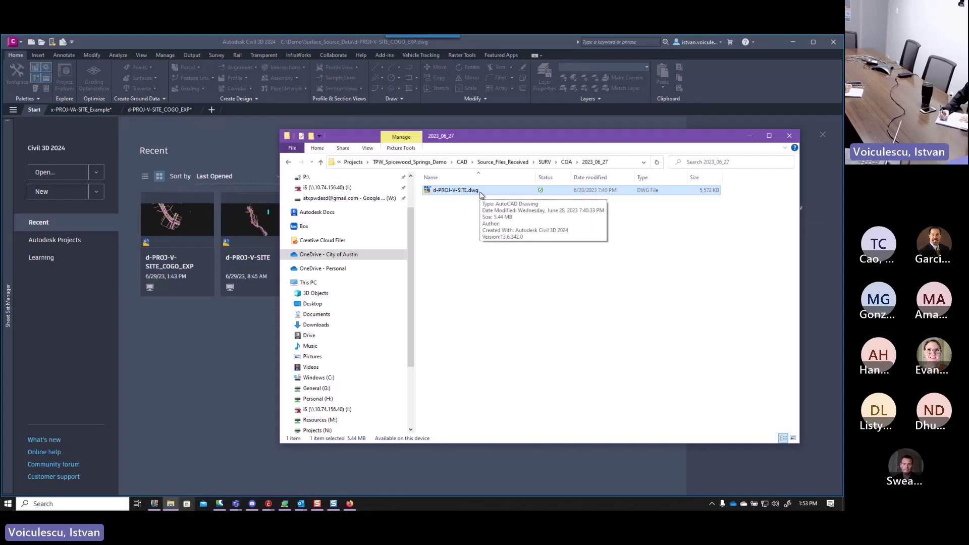
Switch back to Civil 3D and create a new drawing from the x-PROJ-V-SITE.dwt template in the 00_Base_Files folder.
left_click(32, 108)
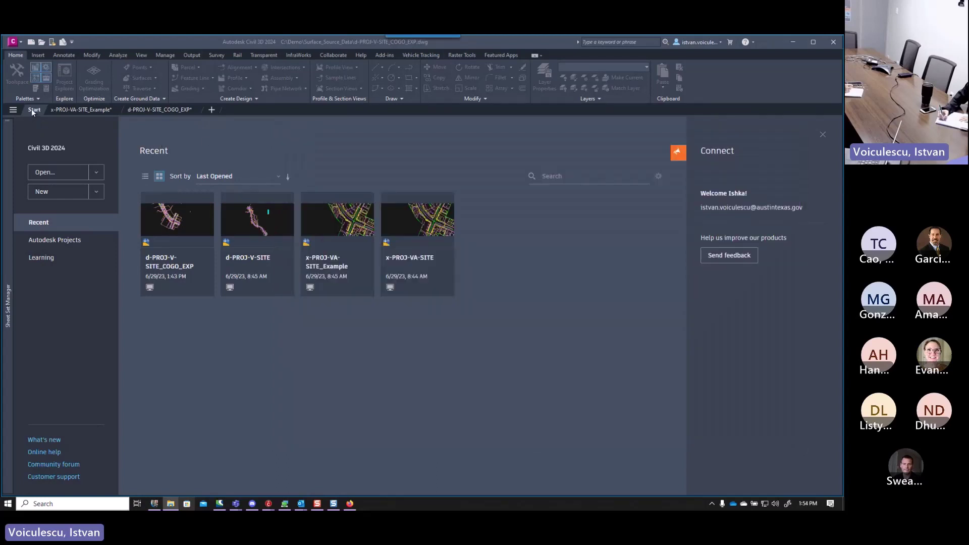
left_click(98, 195)
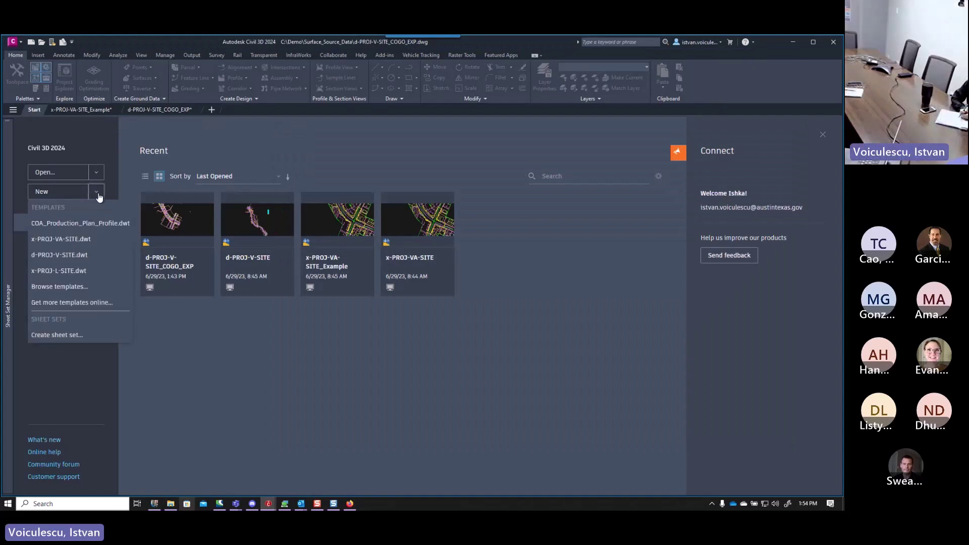
left_click(71, 287)
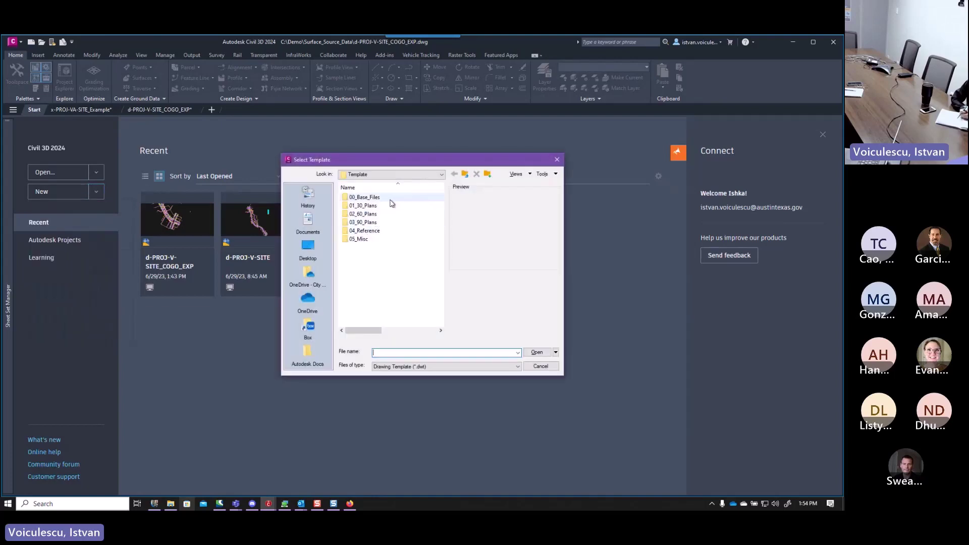
double_click(392, 198)
scroll(389, 251, "down", 5)
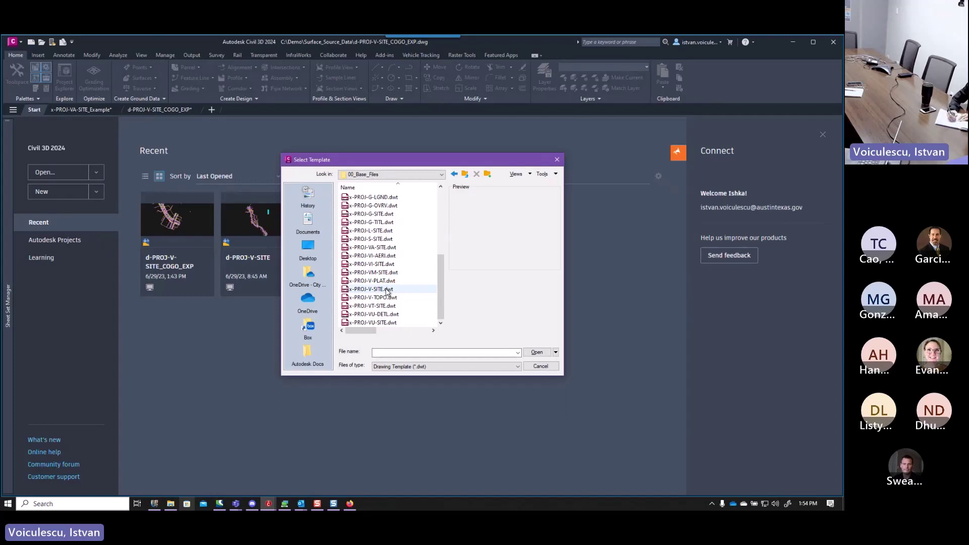
left_click(375, 292)
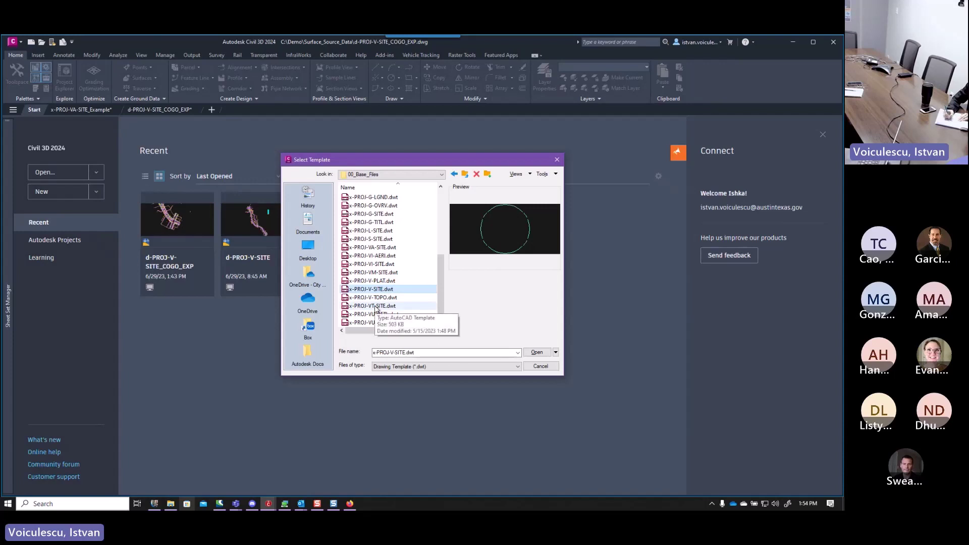
double_click(421, 353)
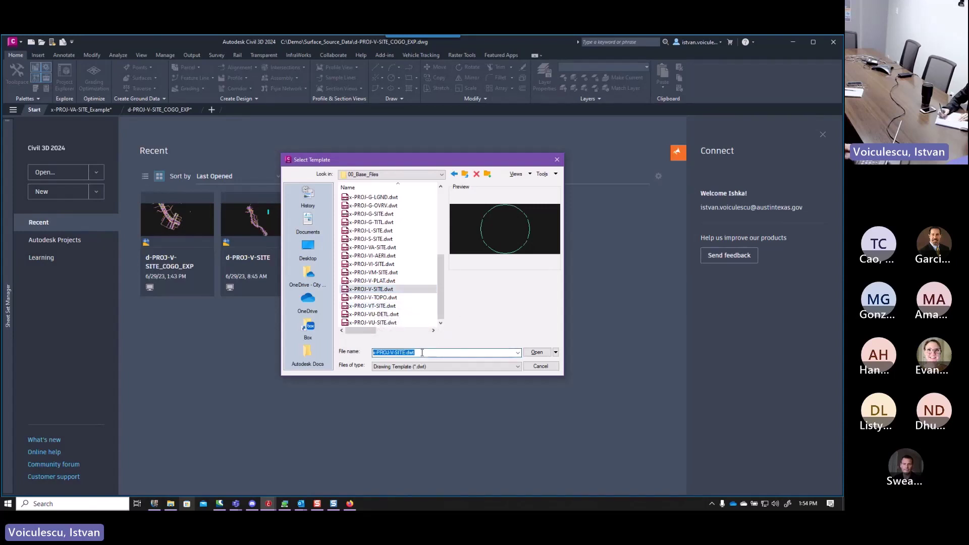
left_click(405, 352)
left_click_drag(405, 352, 348, 354)
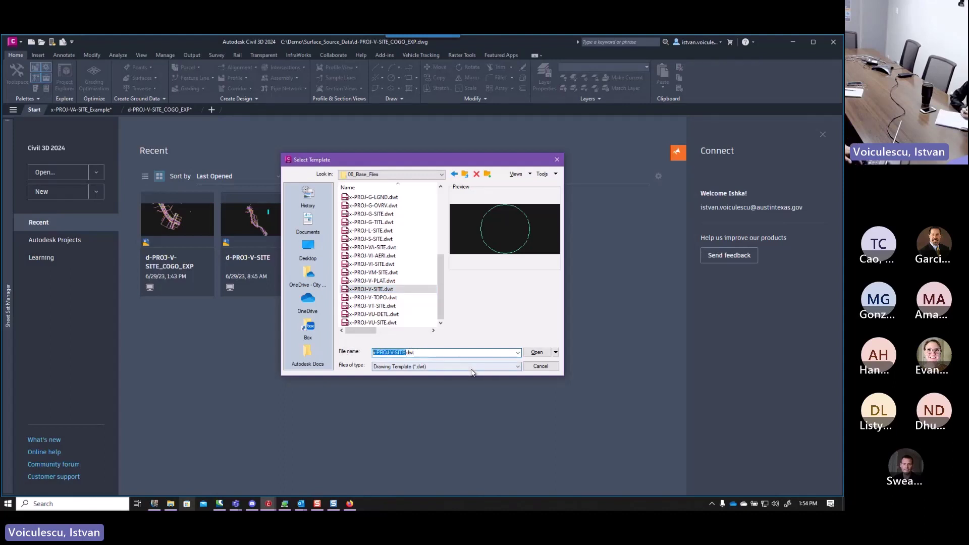
left_click(536, 352)
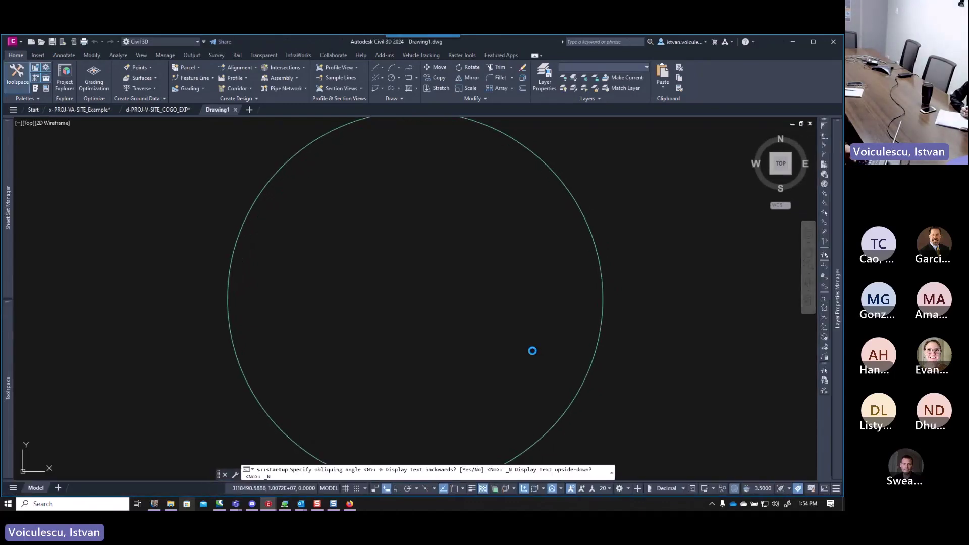
Start saving the new drawing and browse to the DWG folder under Reference_Files in the TPW_Spicewood_Springs_Demo project's CAD folder.
left_click(53, 42)
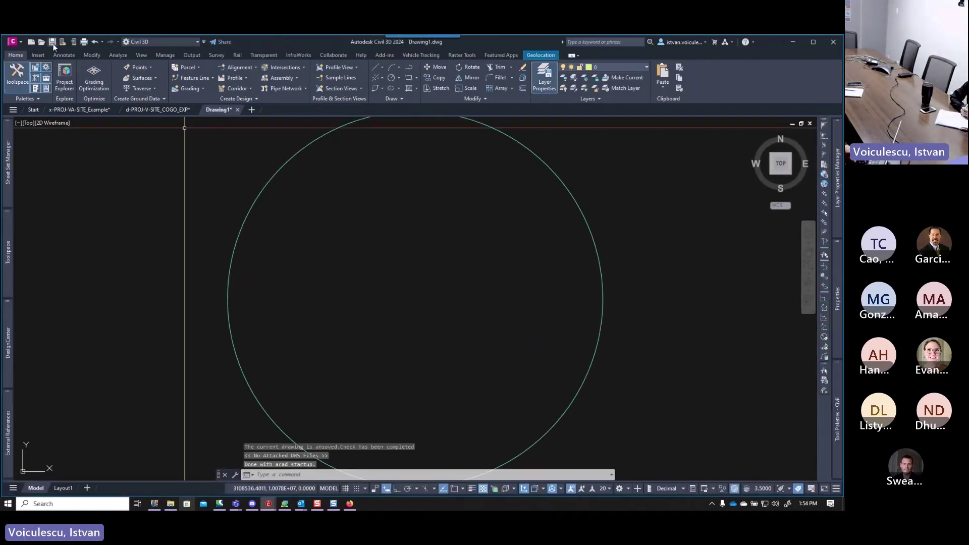
left_click(395, 173)
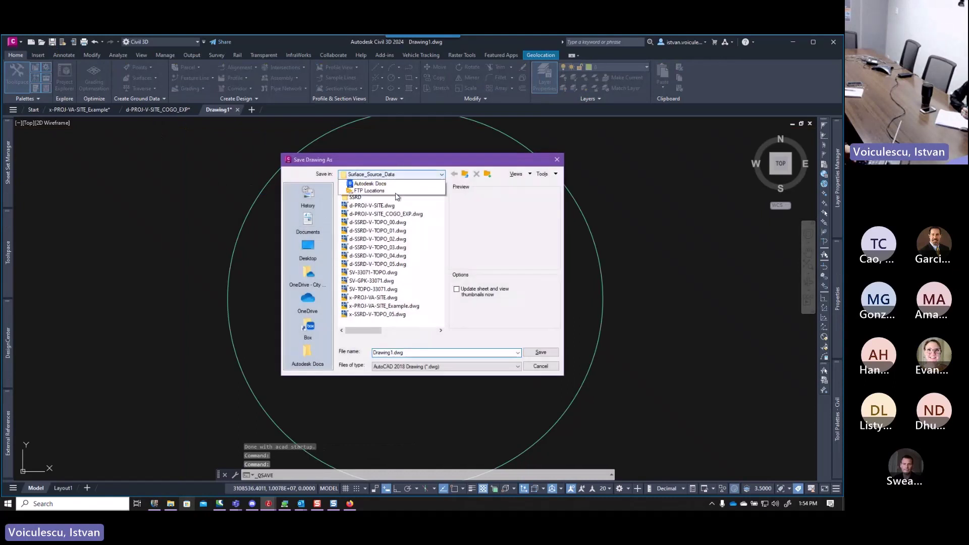
left_click(388, 316)
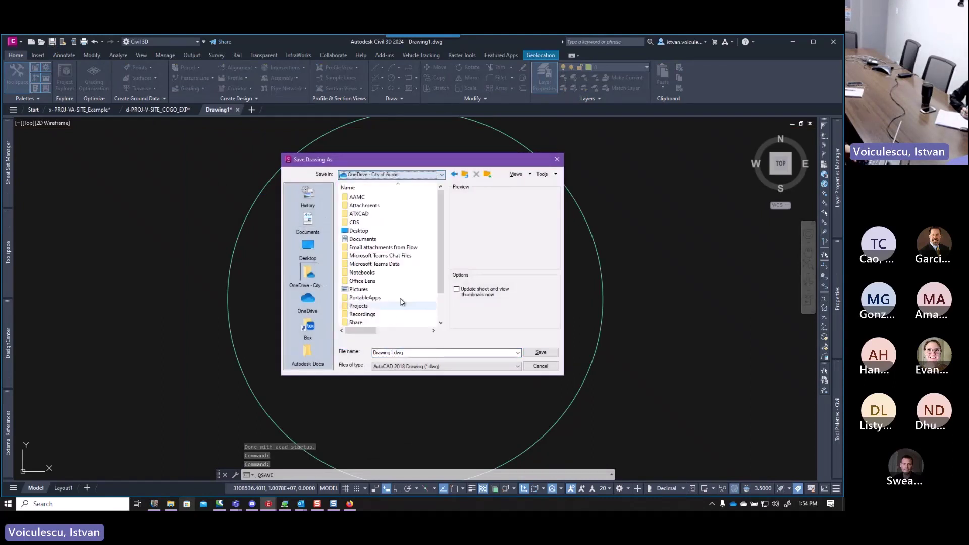
double_click(360, 224)
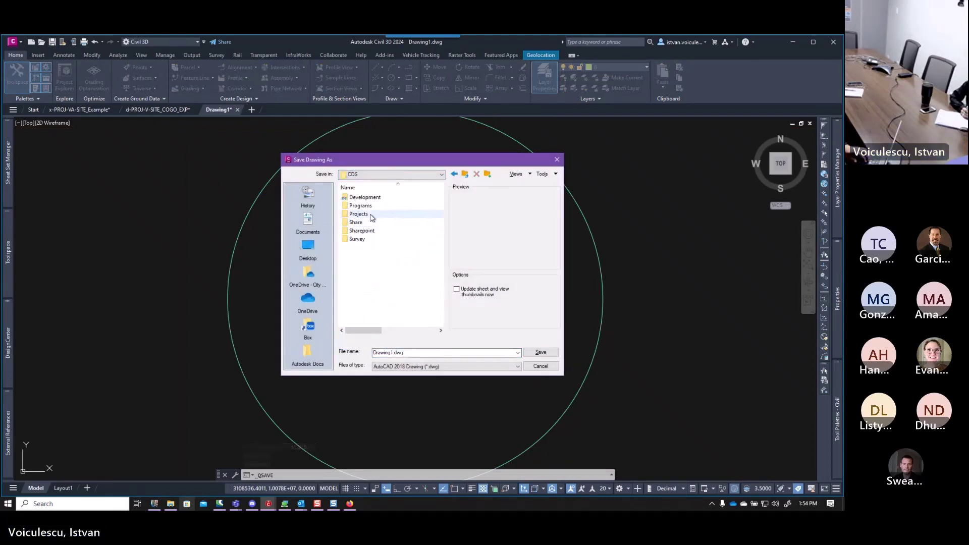
double_click(370, 216)
double_click(368, 215)
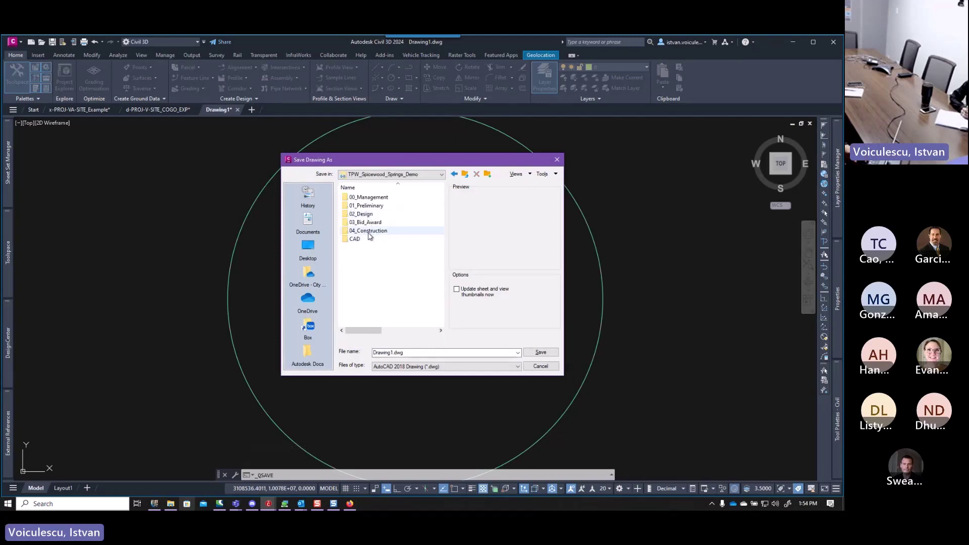
double_click(359, 230)
double_click(361, 231)
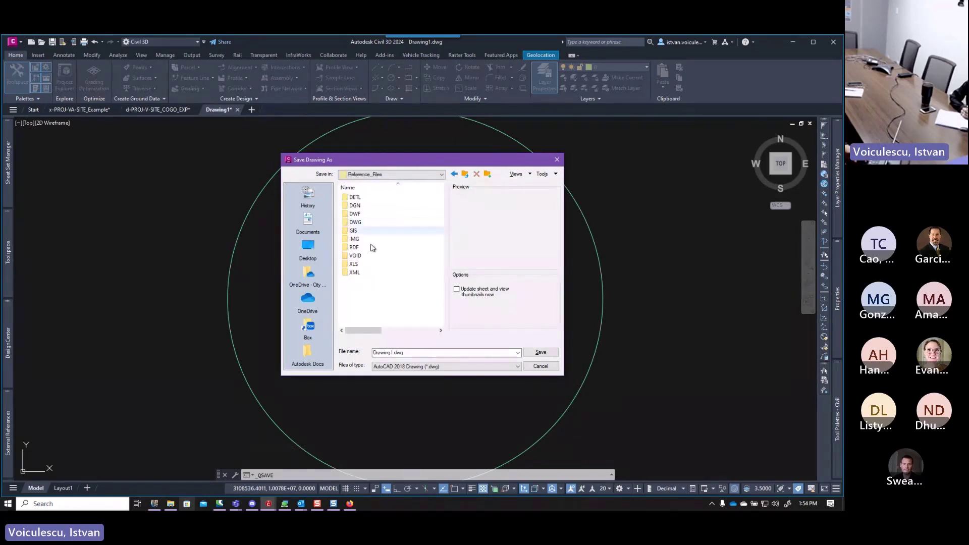
double_click(364, 223)
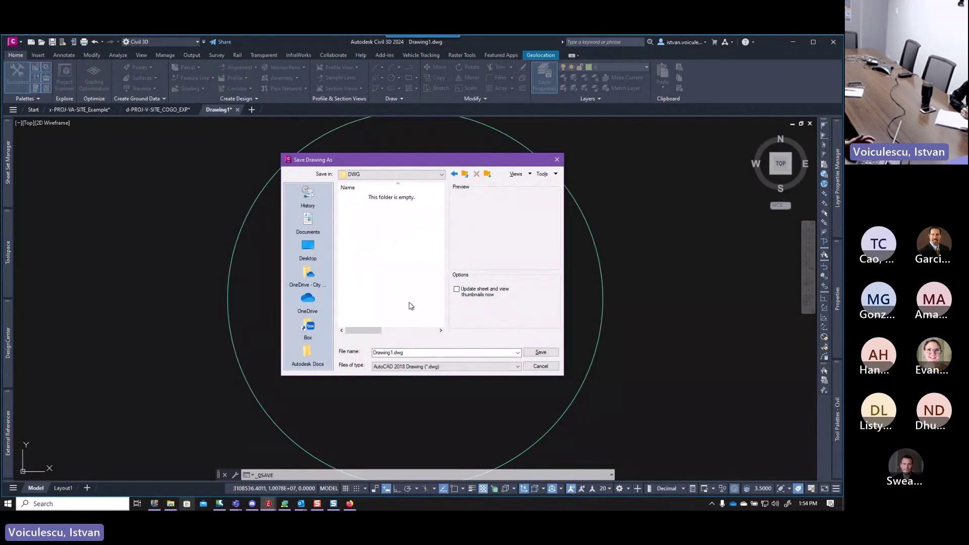
Name the new drawing x-SSRD--V-SITE and save it in the DWG folder.
left_click(412, 353)
double_click(413, 353)
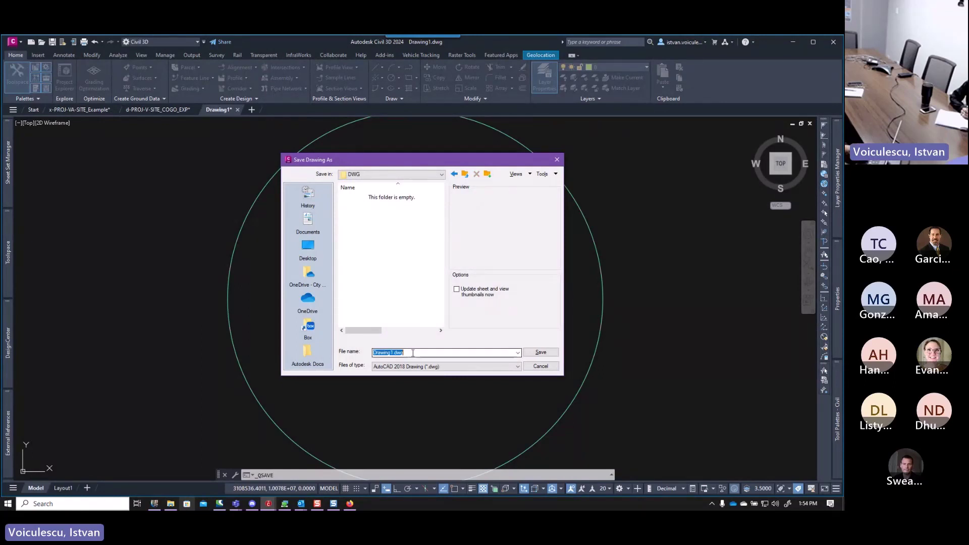
type("x-PROJ-V-SITE")
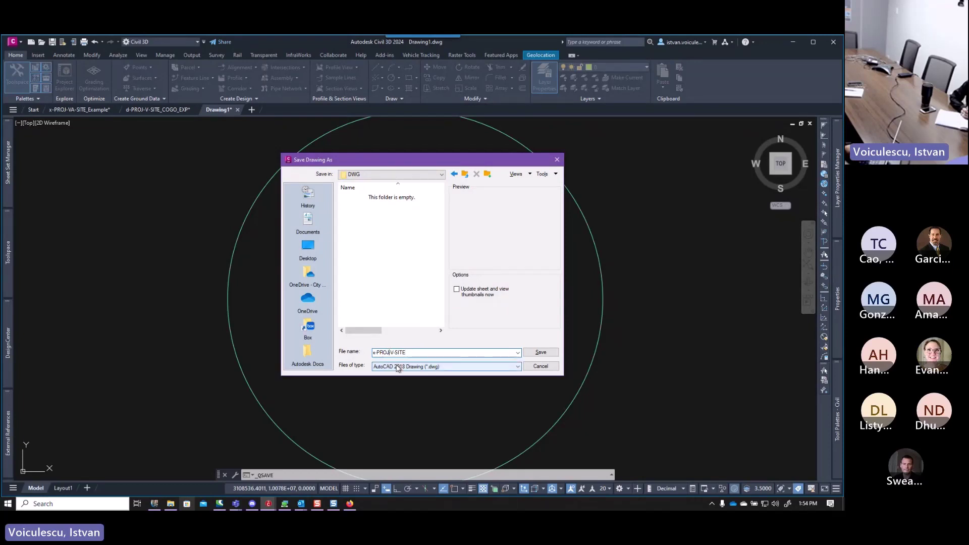
key("BackSpace")
key("BackSpace")
key("BackSpace")
key("BackSpace")
type("SSRD-V-")
left_click(540, 352)
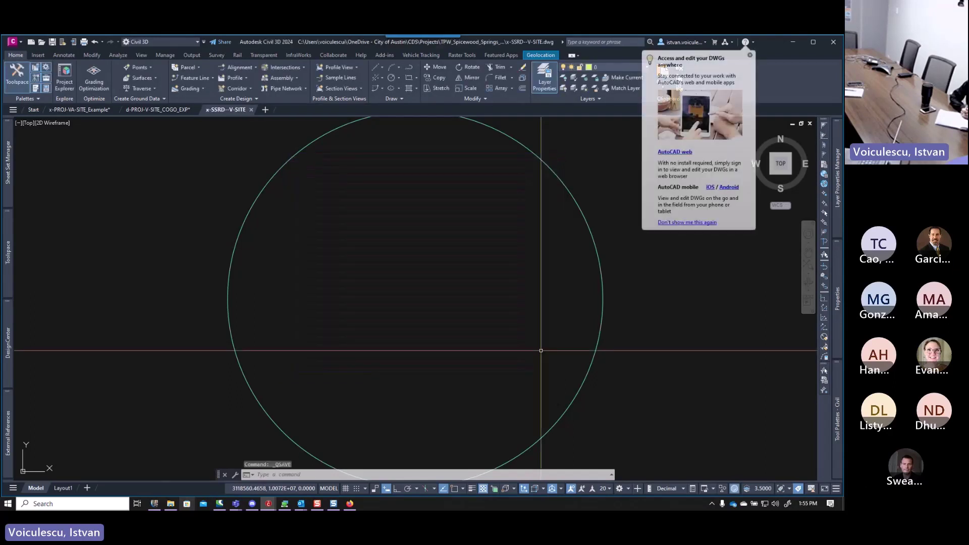
Delete the template's large circle from model space and save the drawing.
scroll(541, 350, "down", 2)
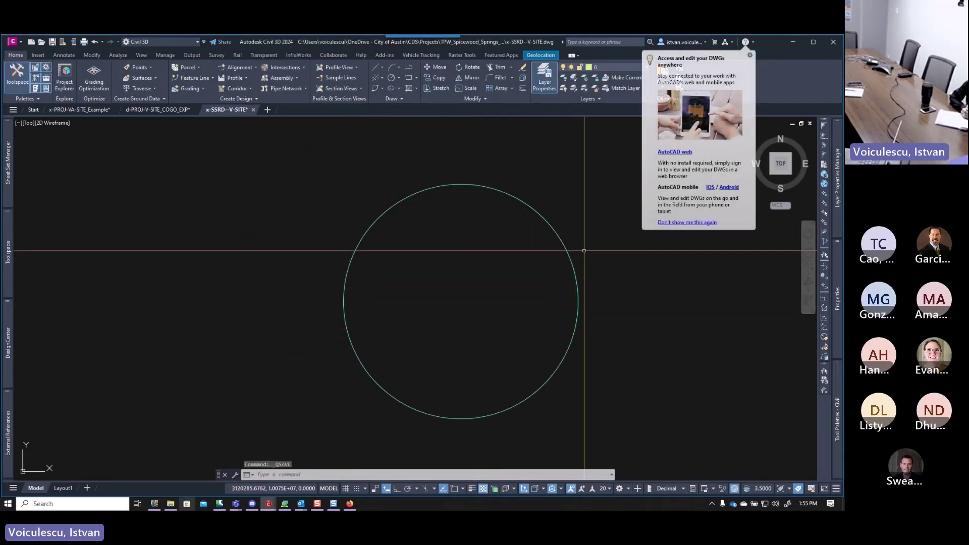
left_click(579, 214)
left_click(542, 254)
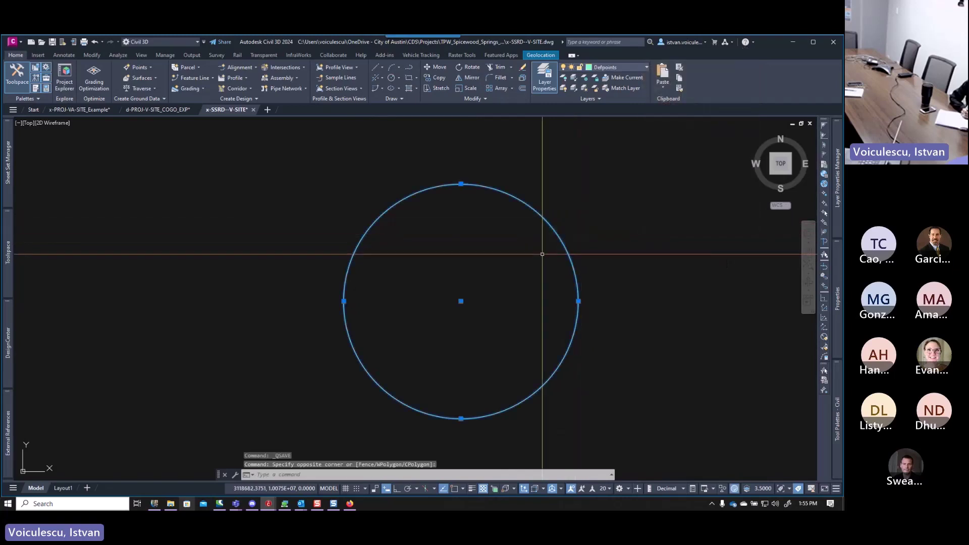
key("Delete")
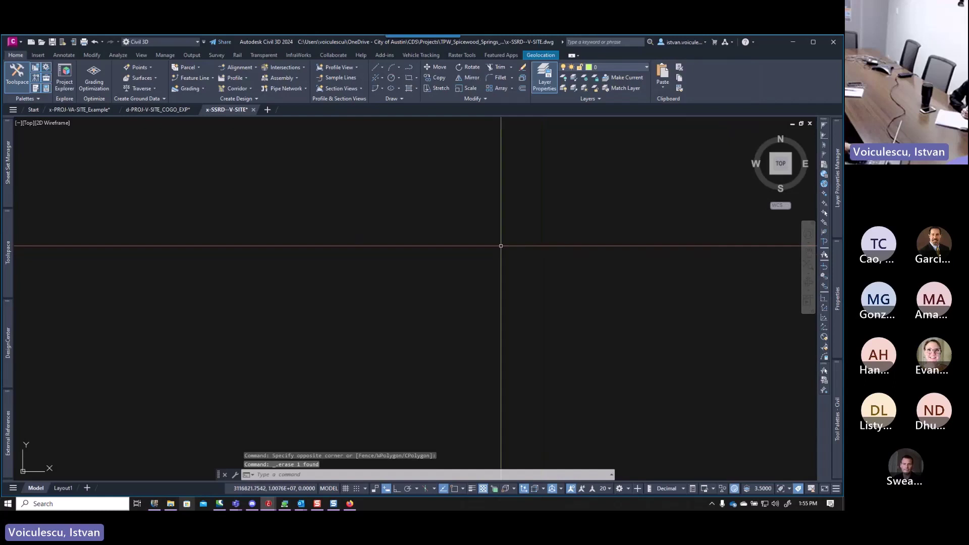
key("ctrl+s")
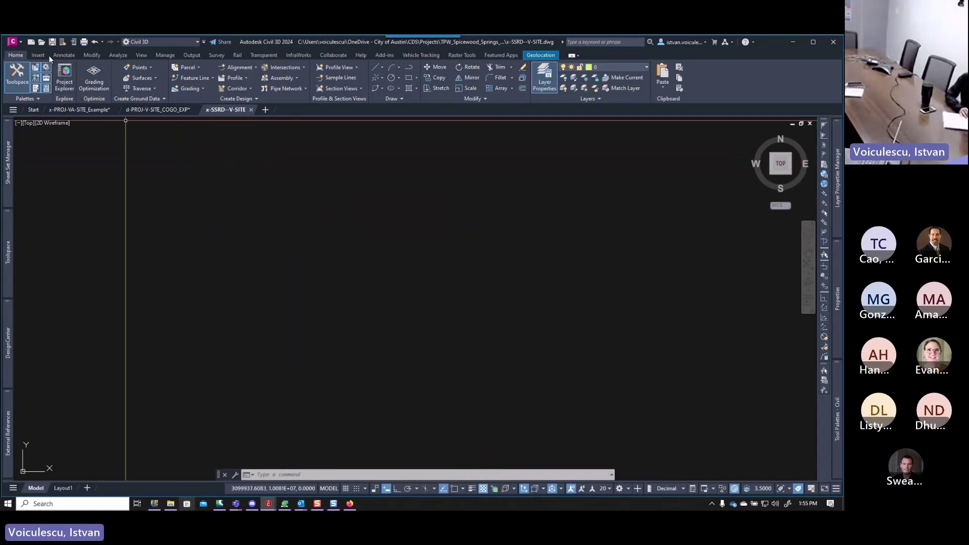
Close the drawing to rename its file as x-SSRD-V-SITE.dwg, and open the renamed file.
mouse_move(250, 110)
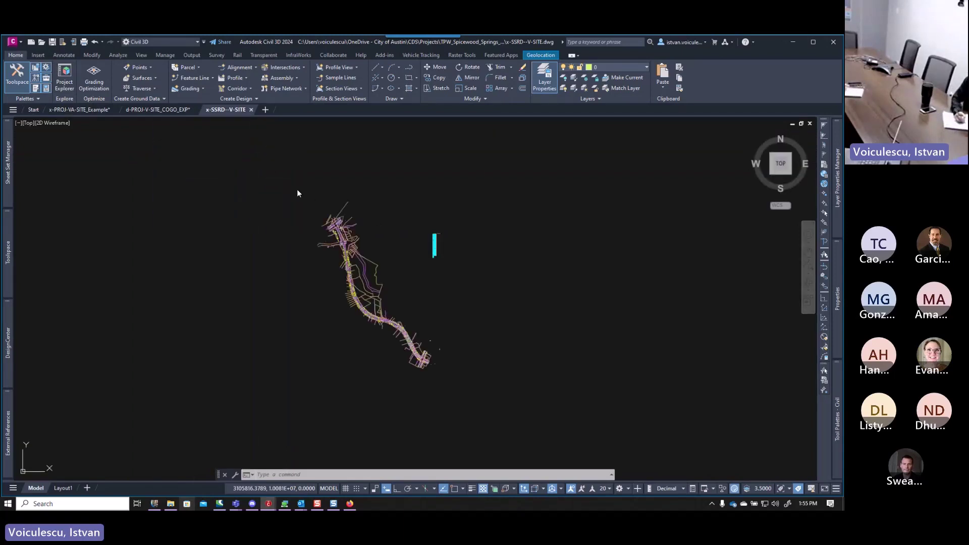
left_click(40, 44)
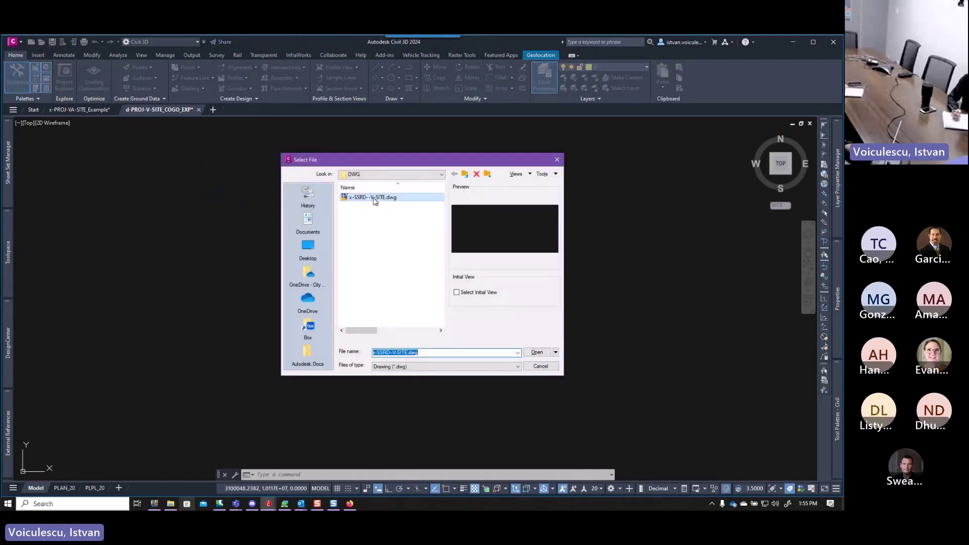
left_click(374, 201)
left_click(371, 198)
left_click(369, 199)
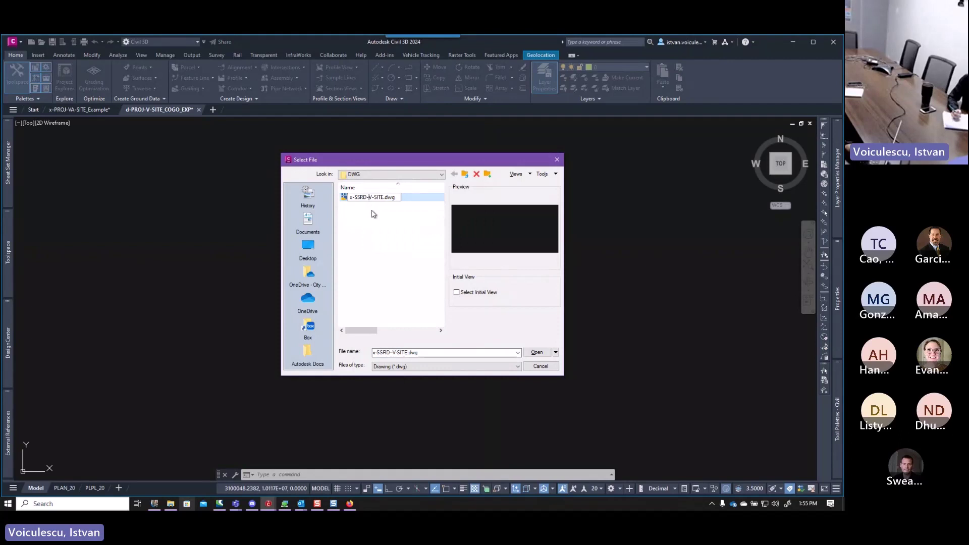
key("Return")
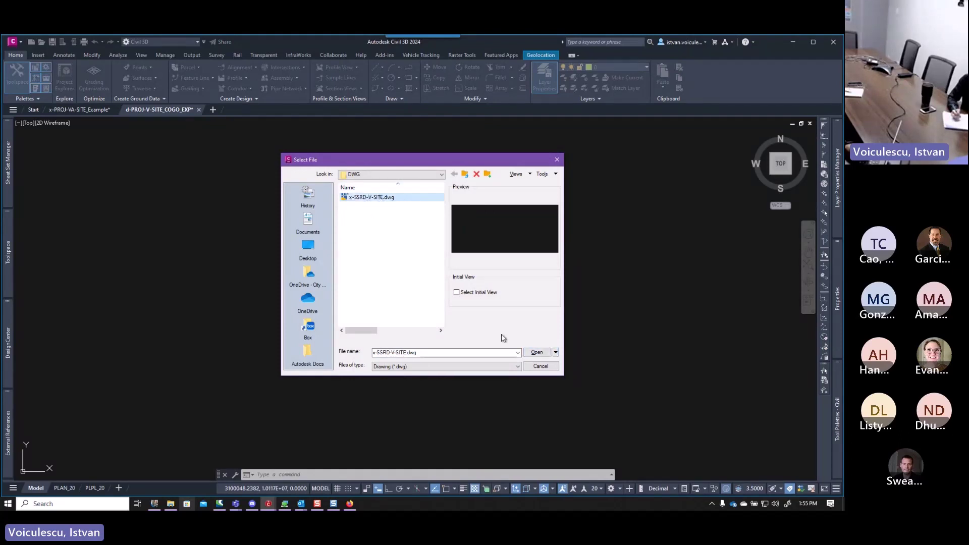
double_click(386, 196)
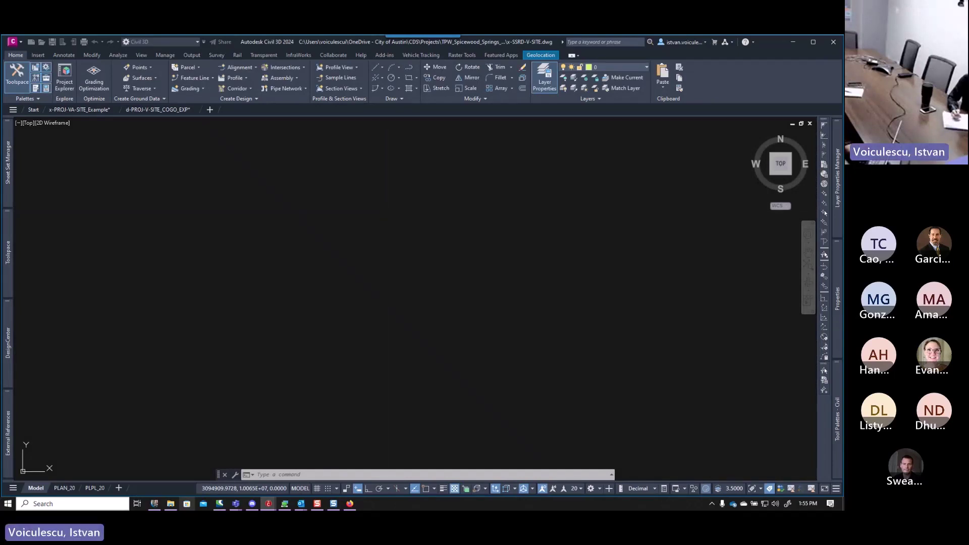
Open d-PROJ-V-SITE.dwg as read-only from the 2023_06_27 survey folder under Source_Files_Received.
left_click(42, 42)
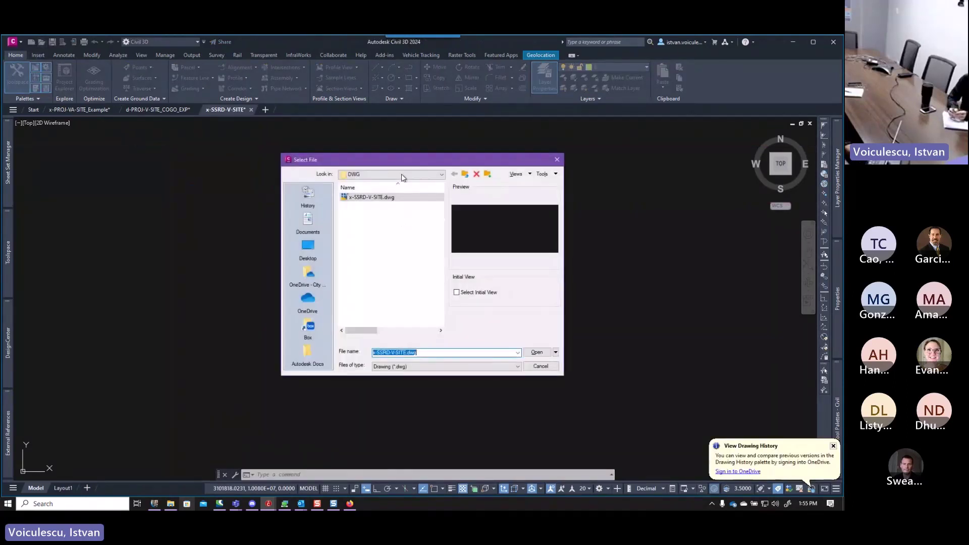
left_click(464, 174)
left_click(465, 175)
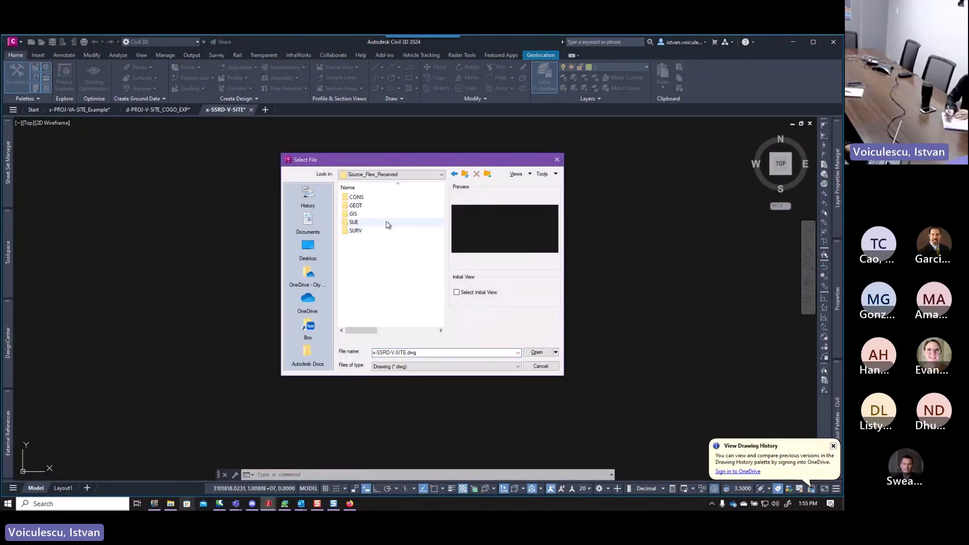
double_click(386, 223)
double_click(368, 199)
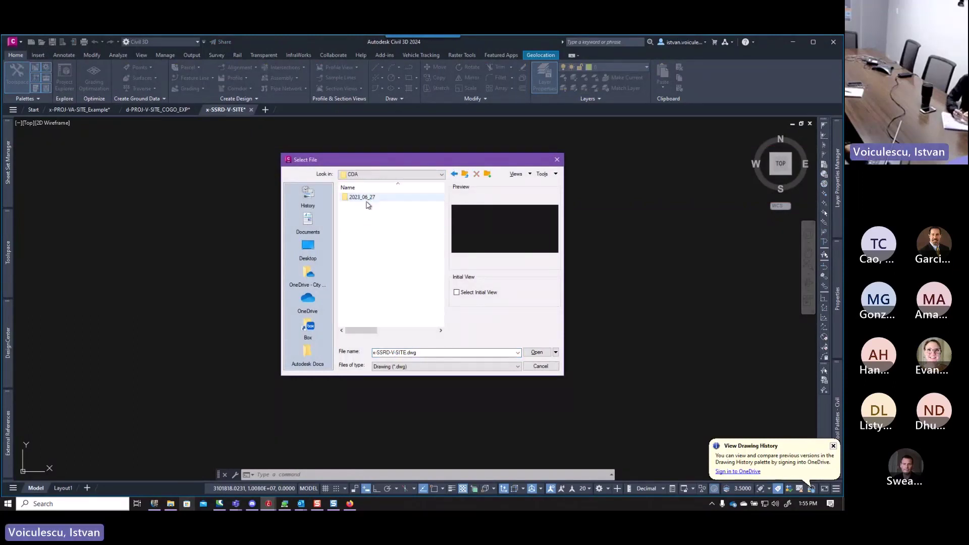
double_click(372, 198)
left_click(371, 197)
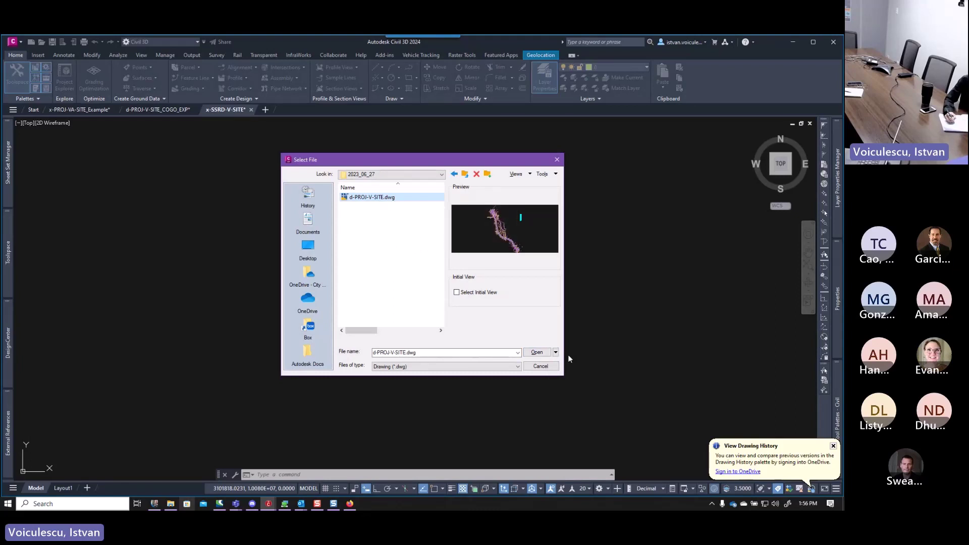
left_click(555, 353)
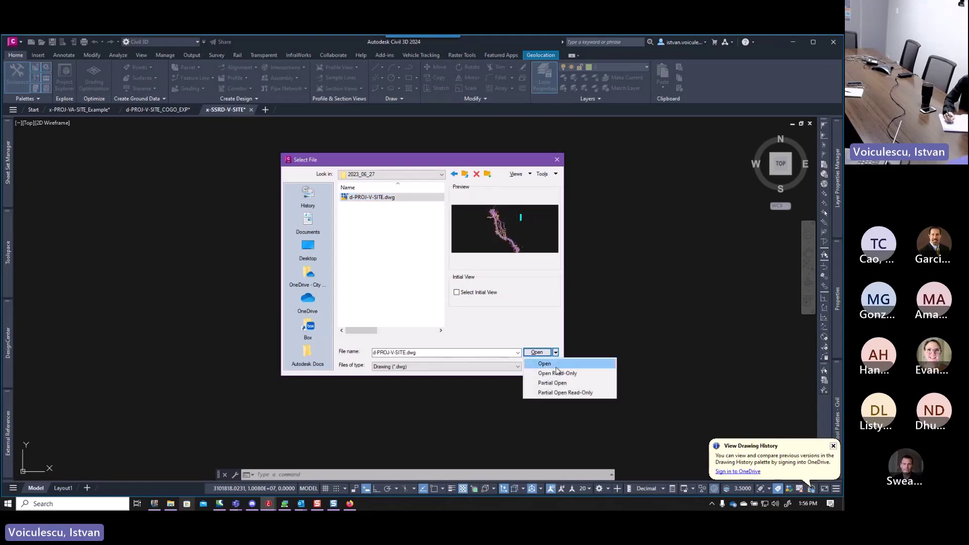
left_click(557, 374)
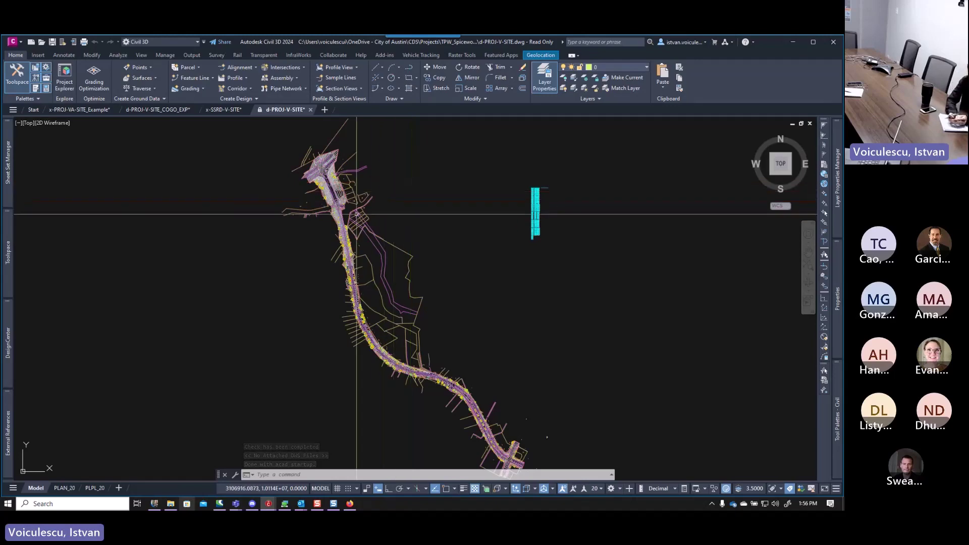
Examine the existing contours at the northern end of the survey corridor and identify the object that displays them.
scroll(337, 205, "up", 5)
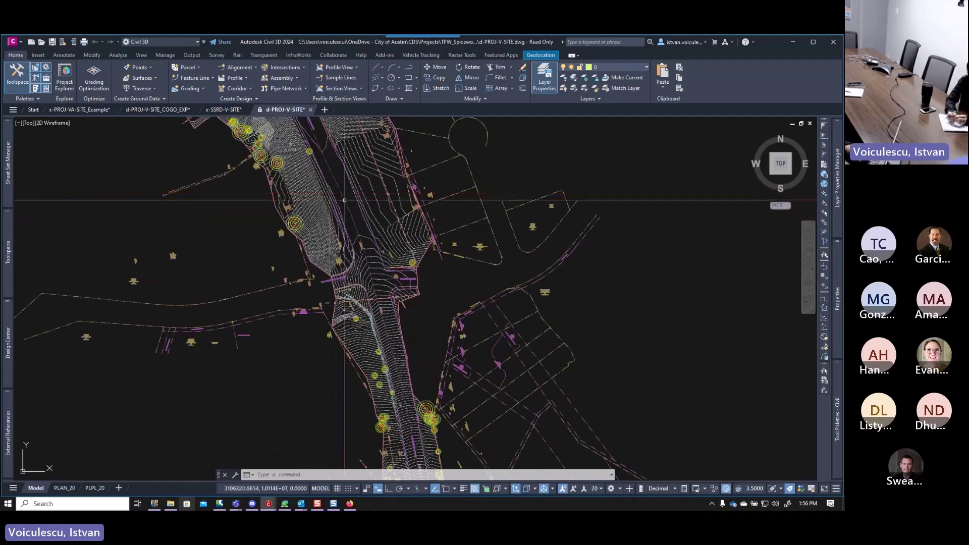
scroll(342, 216, "up", 4)
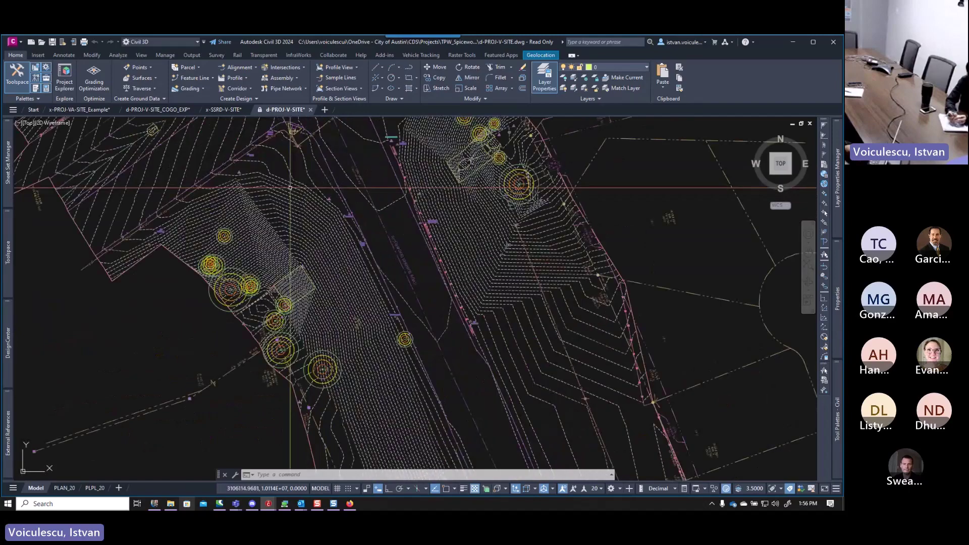
scroll(305, 210, "down", 2)
scroll(308, 212, "up", 2)
scroll(313, 202, "down", 4)
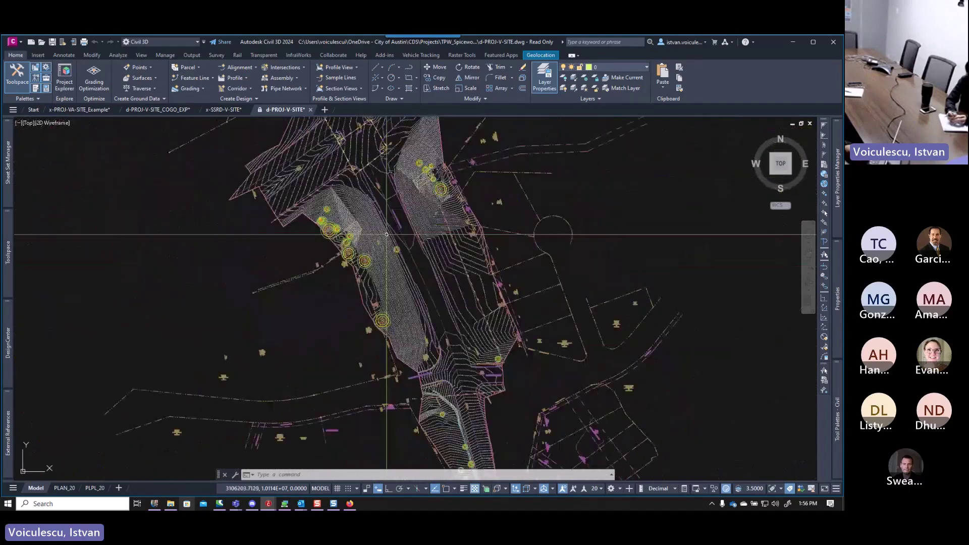
scroll(353, 194, "up", 6)
scroll(401, 232, "down", 6)
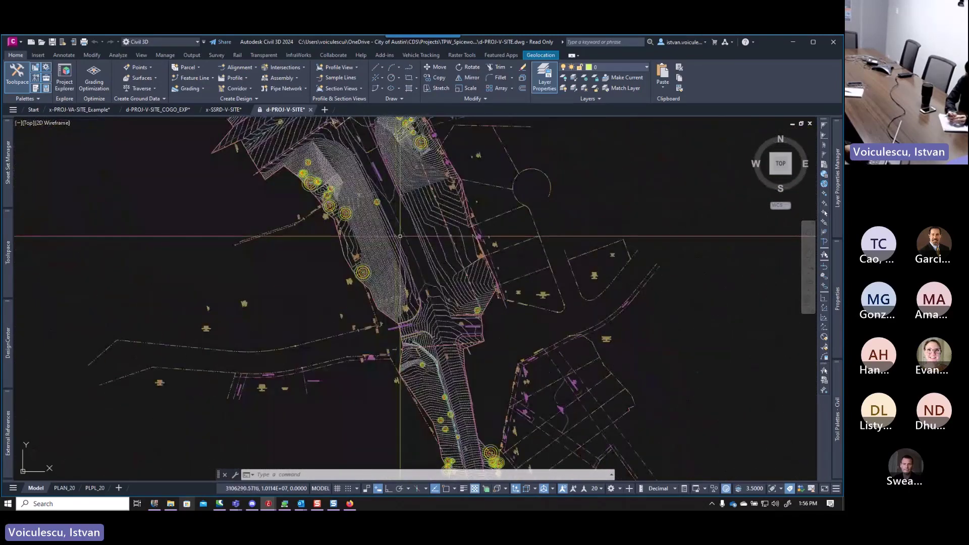
mouse_move(401, 228)
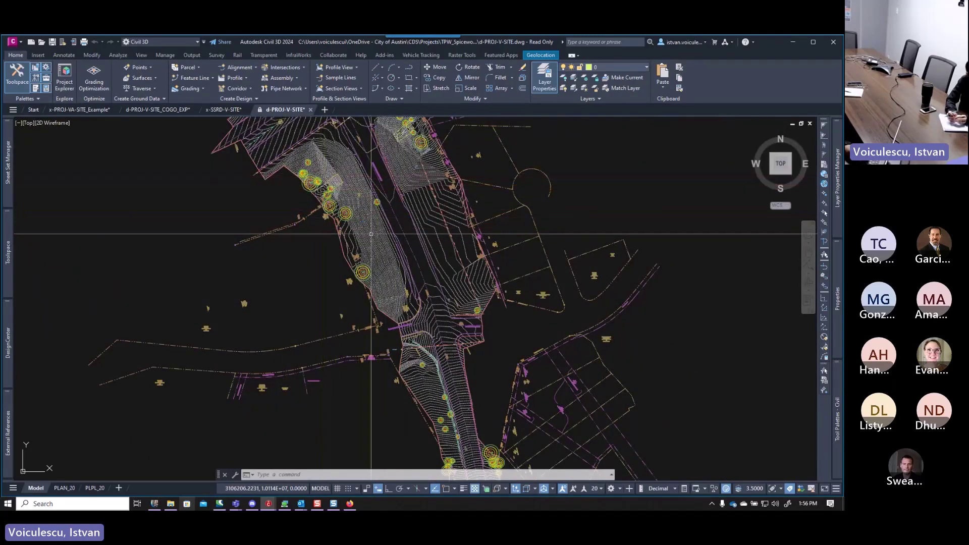
mouse_move(369, 236)
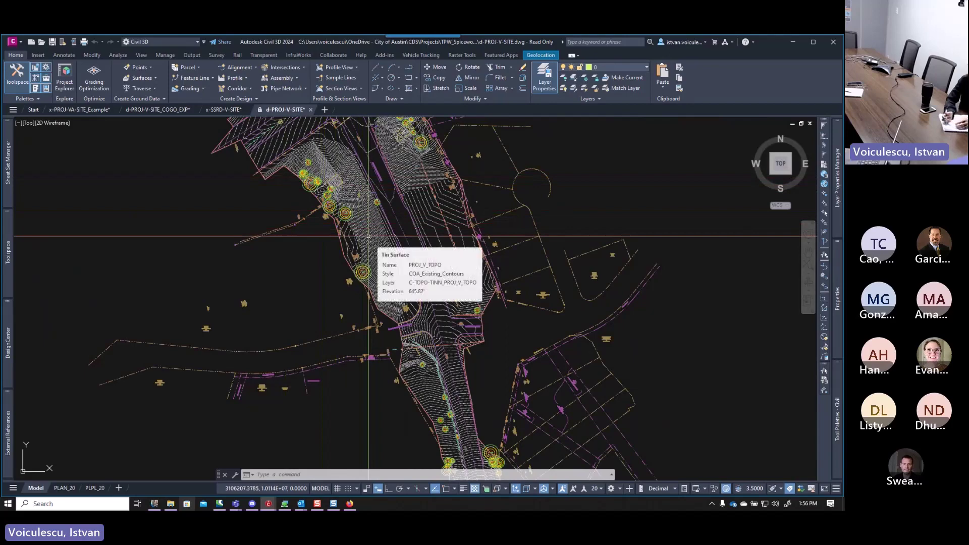
Delete the PROJ_V_TOPO TIN surface from the read-only survey drawing.
scroll(406, 185, "up", 4)
left_click(407, 189)
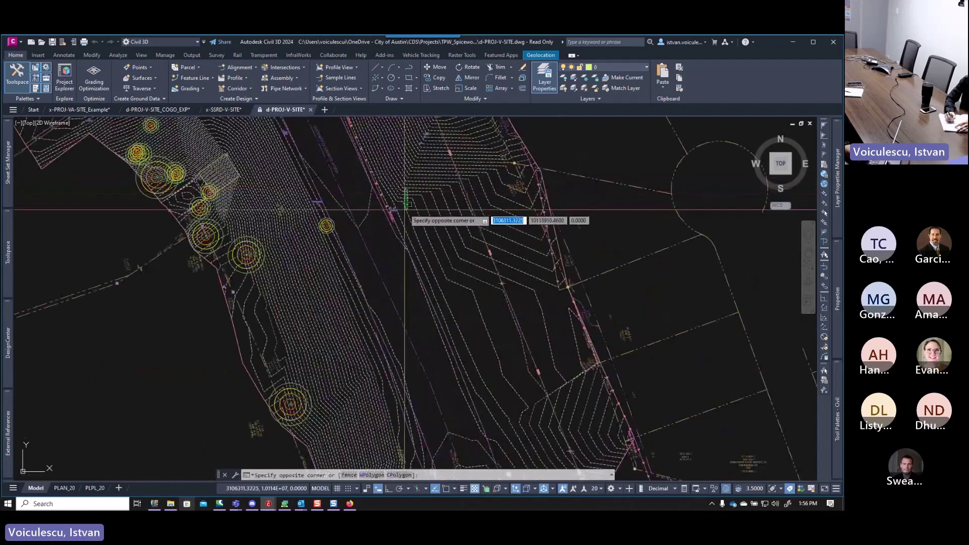
left_click(390, 208)
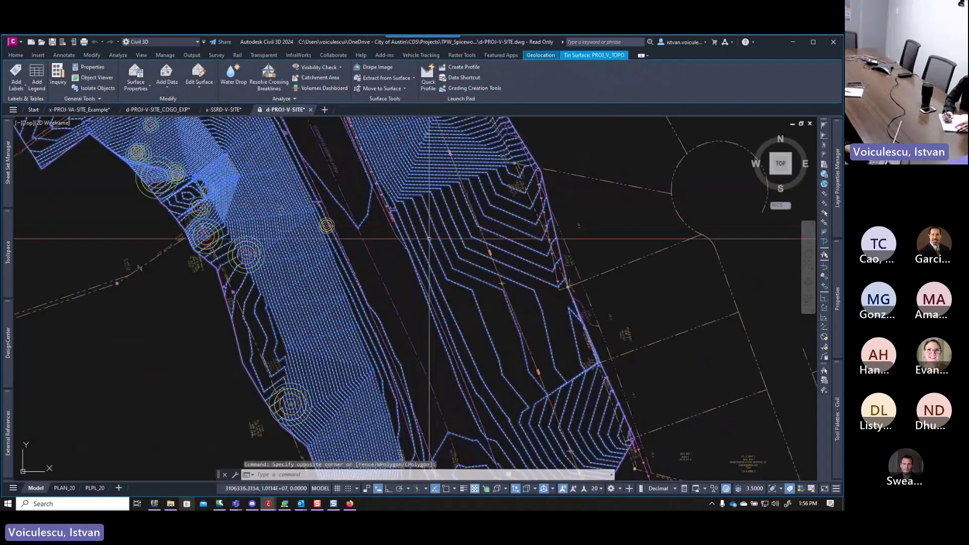
key("Delete")
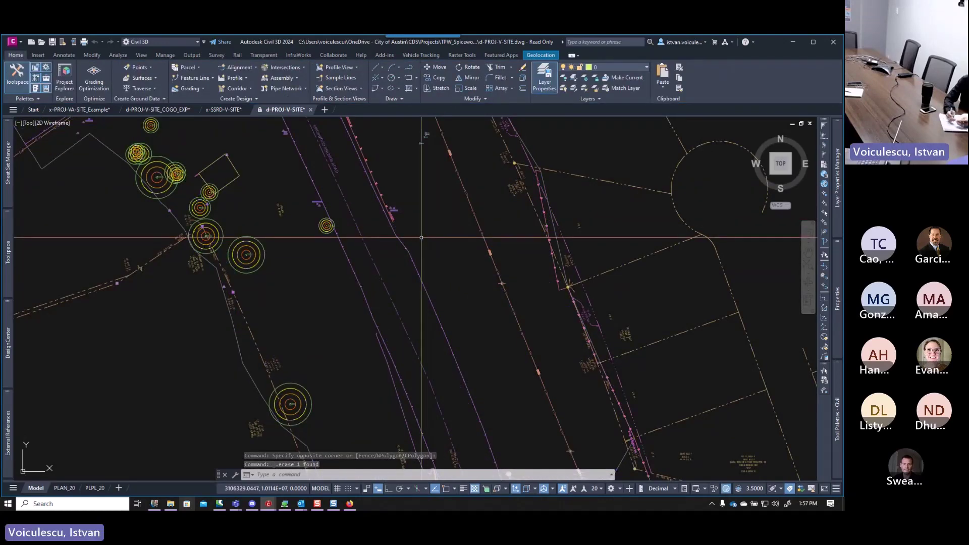
Examine the remaining survey linework and the Tree Survey tables placed east of the corridor.
scroll(429, 238, "down", 8)
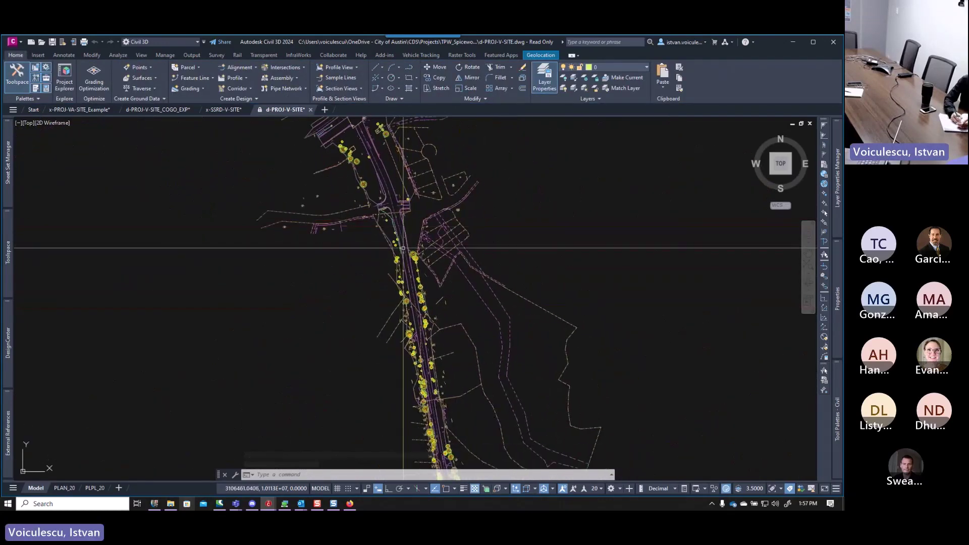
scroll(403, 251, "up", 6)
scroll(404, 251, "down", 8)
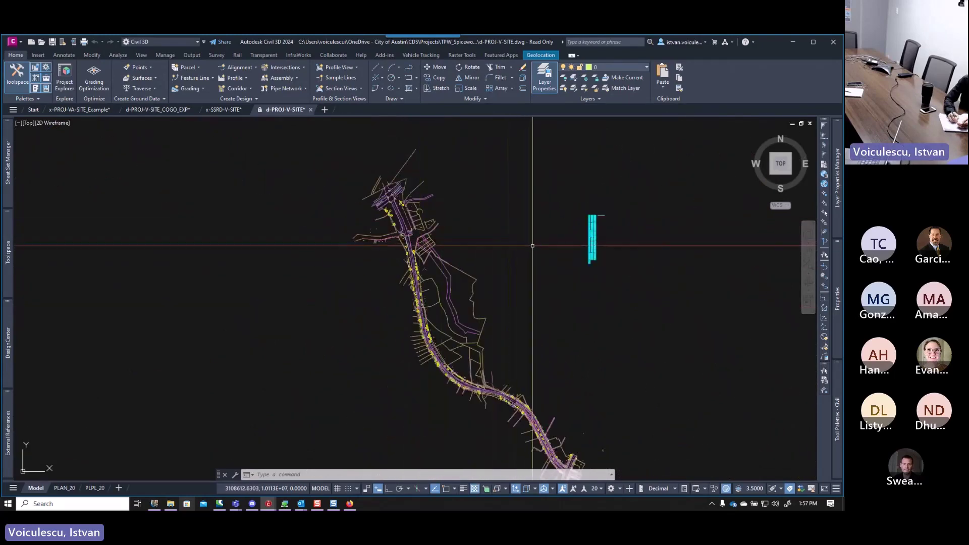
scroll(598, 228, "up", 6)
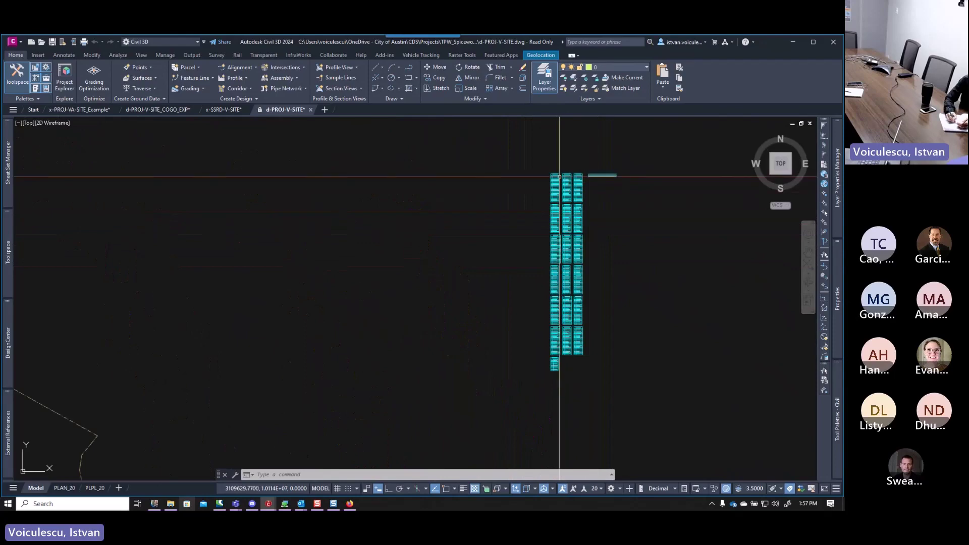
scroll(560, 177, "up", 9)
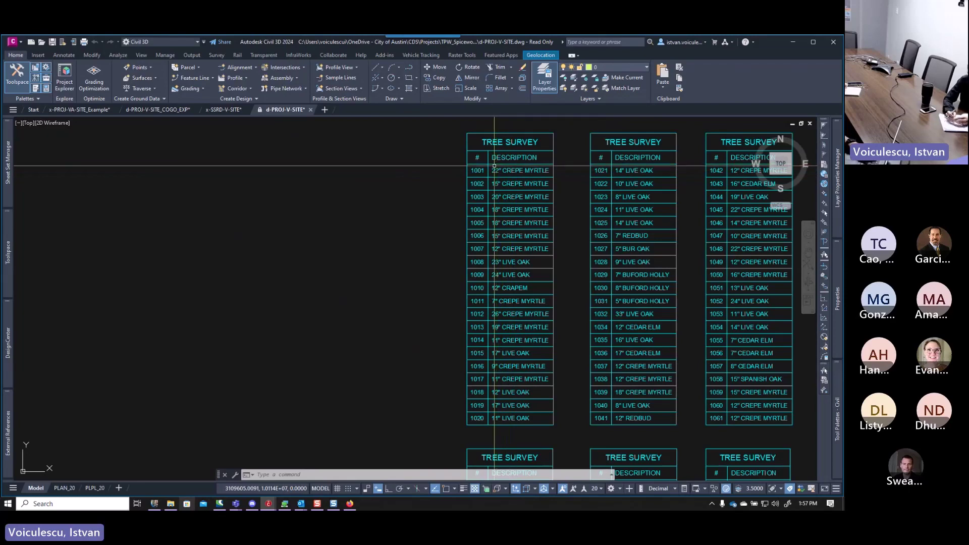
scroll(389, 250, "down", 10)
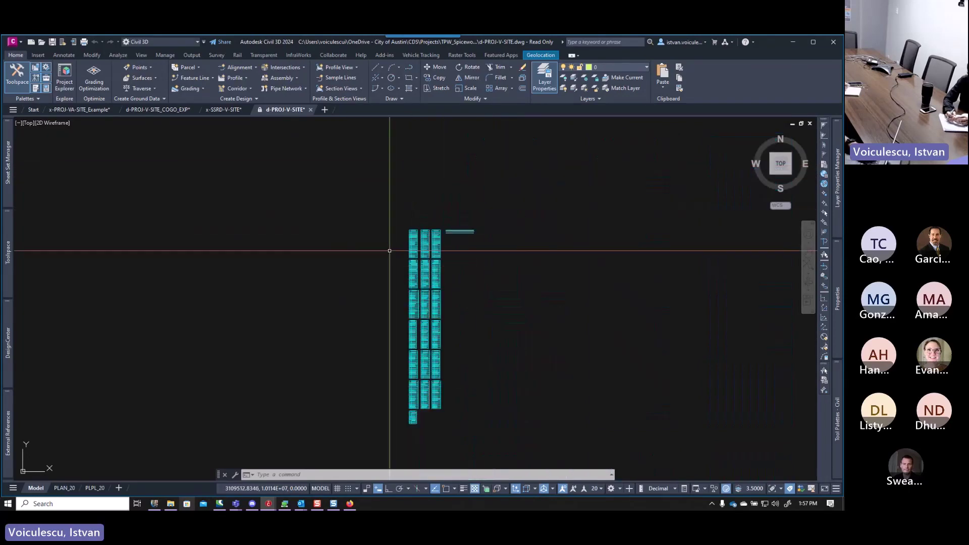
Select the ringed tree survey point northwest of the northern intersection to inspect it, and clear the selection.
scroll(283, 255, "up", 12)
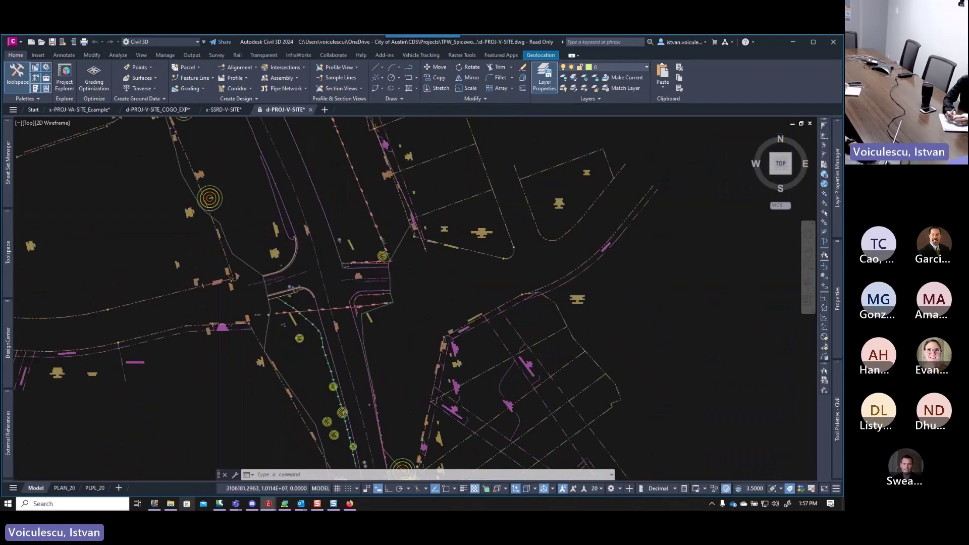
left_click(218, 203)
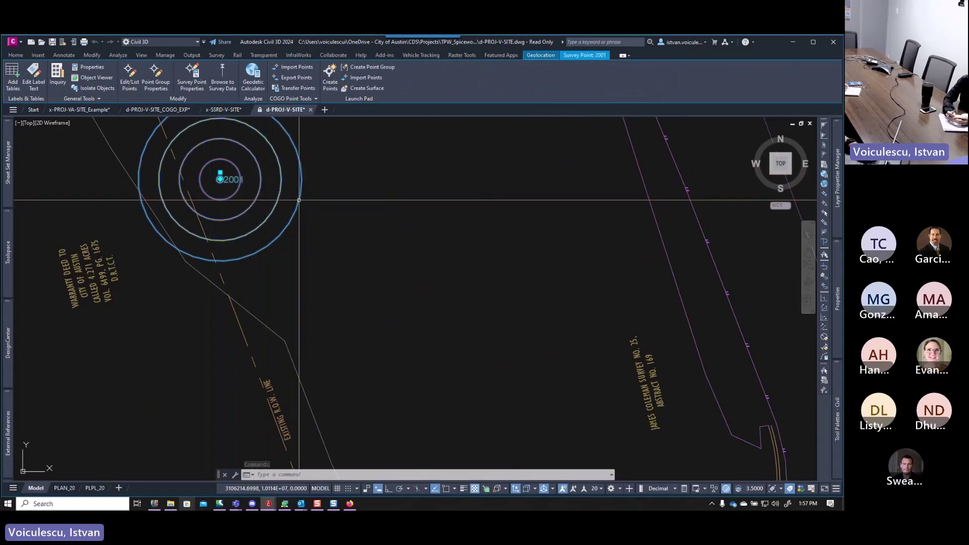
key("Delete")
key("Escape")
scroll(313, 204, "down", 10)
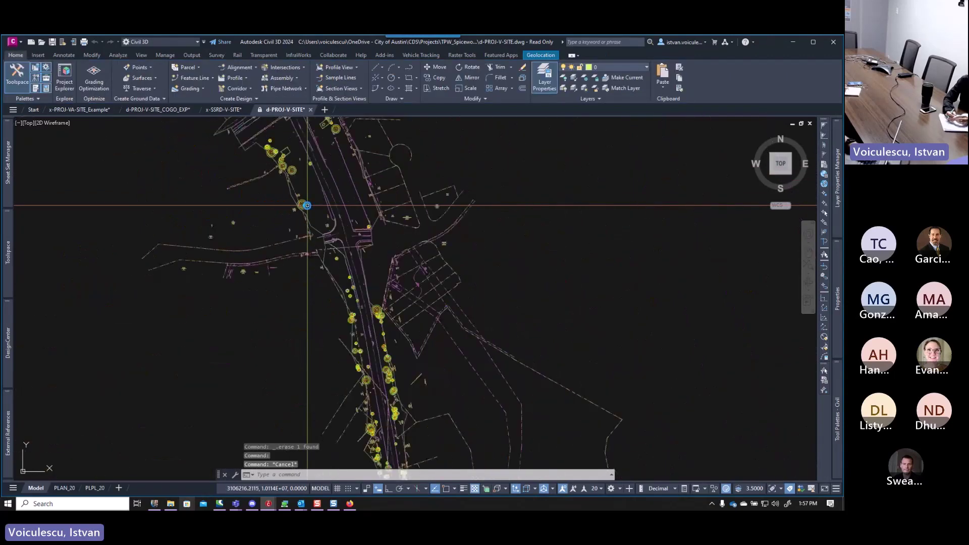
Review the tree numbers and descriptions listed in the Tree Survey tables.
scroll(392, 201, "down", 1)
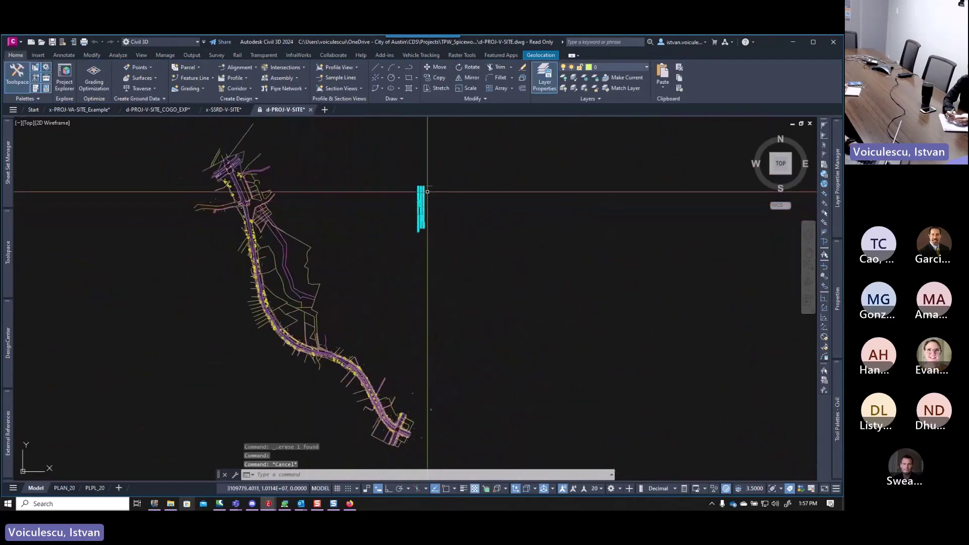
scroll(424, 189, "up", 6)
scroll(407, 187, "up", 6)
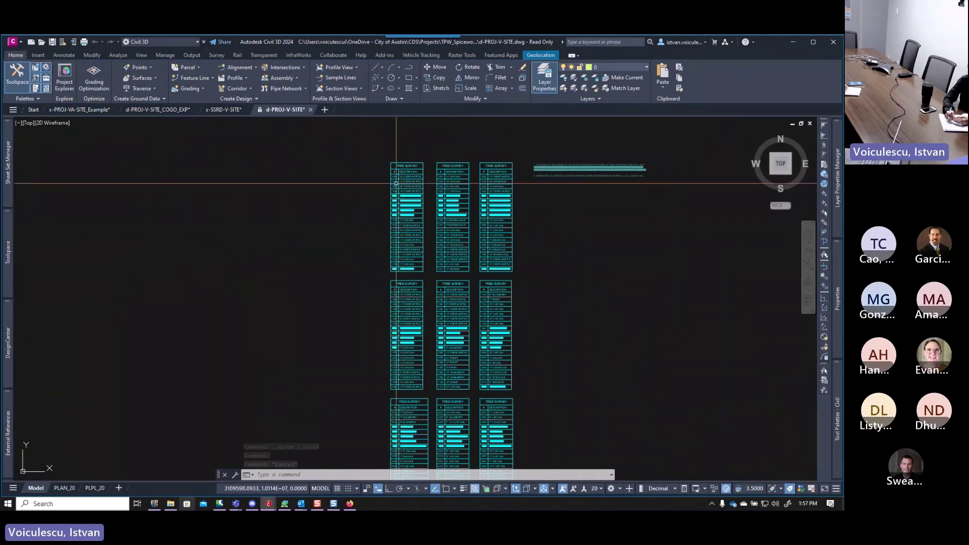
scroll(403, 180, "up", 4)
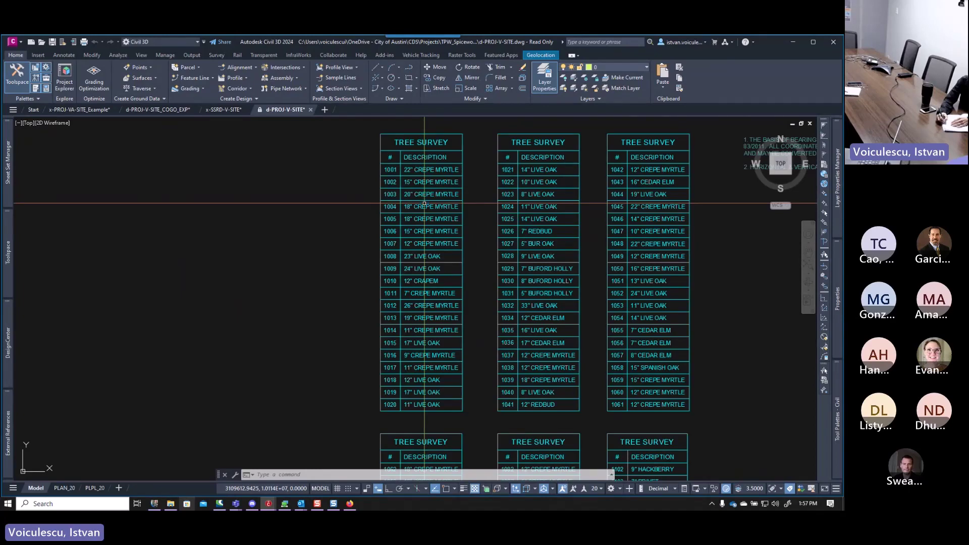
scroll(379, 229, "down", 5)
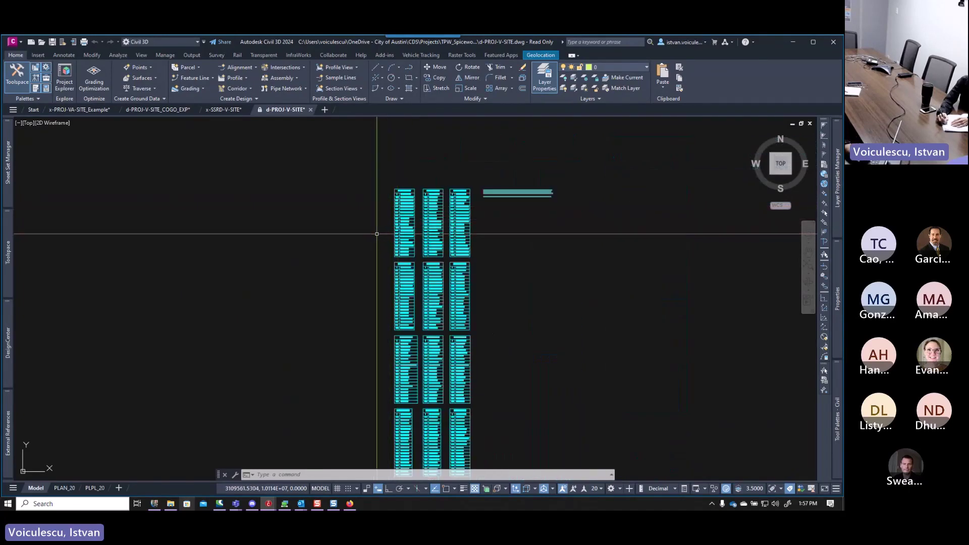
middle_click_drag(372, 244, 401, 233)
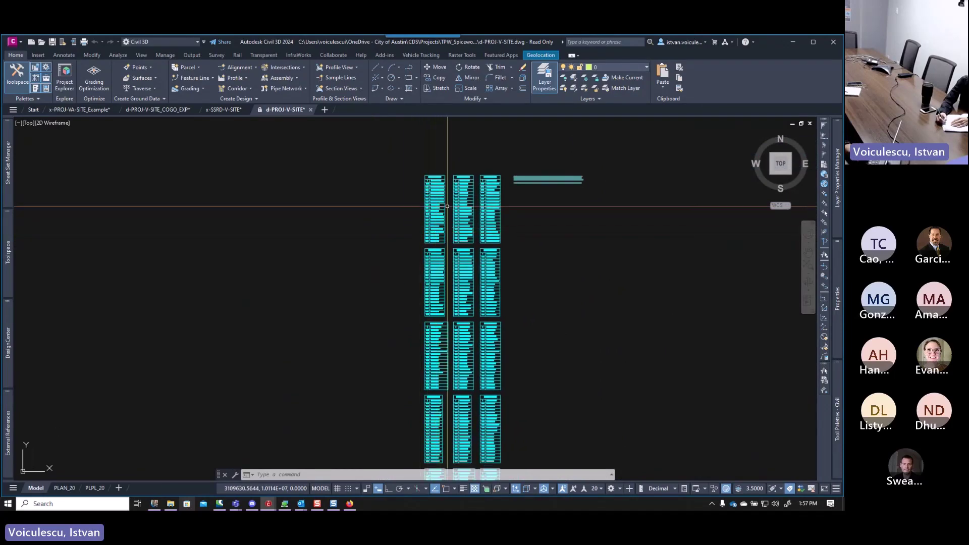
scroll(447, 212, "down", 6)
Inspect the tree symbols and road linework at the corridor's northern end, and compare their location with the table block.
middle_click_drag(447, 216, 400, 242)
scroll(244, 187, "up", 4)
scroll(261, 228, "up", 5)
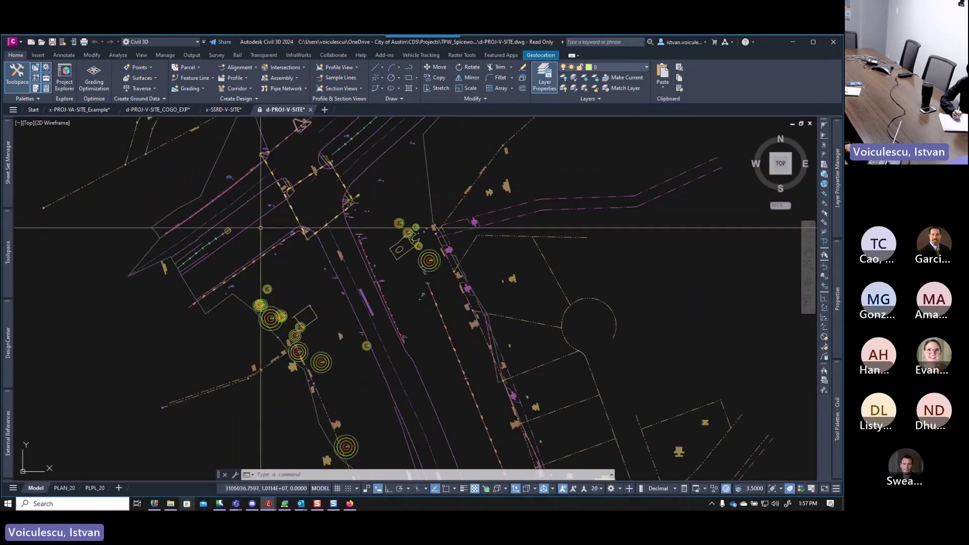
scroll(272, 232, "down", 4)
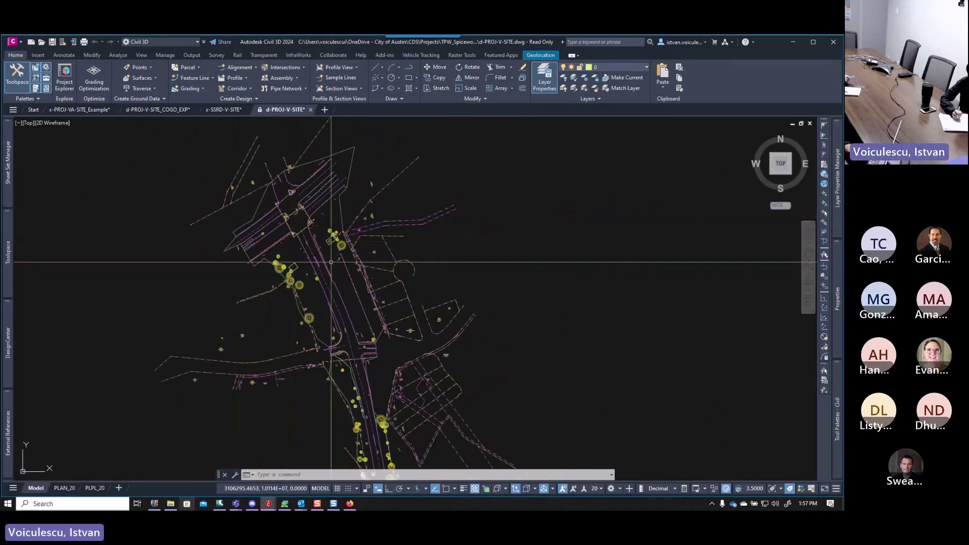
middle_click_drag(331, 262, 282, 165)
scroll(406, 223, "down", 7)
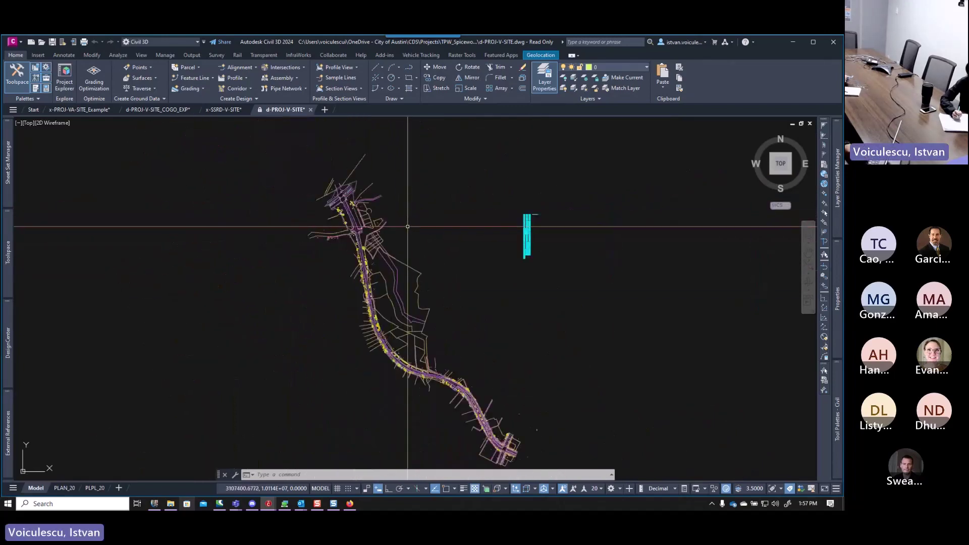
middle_click_drag(407, 223, 409, 201)
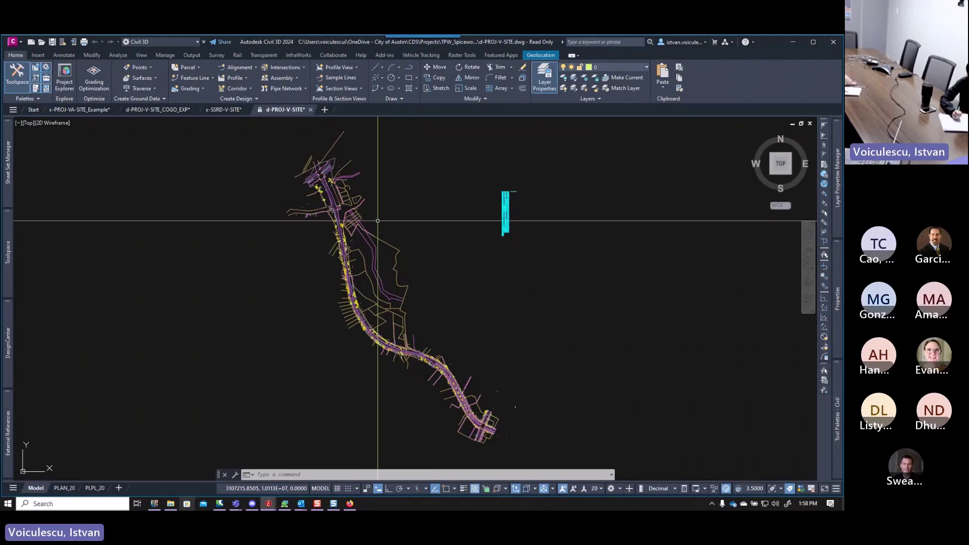
scroll(359, 199, "up", 8)
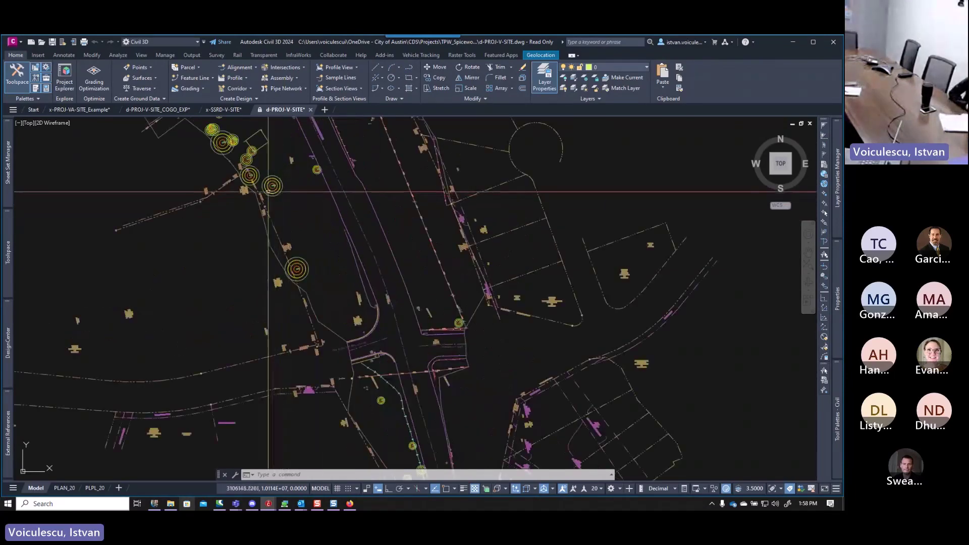
scroll(275, 191, "down", 2)
scroll(275, 192, "down", 5)
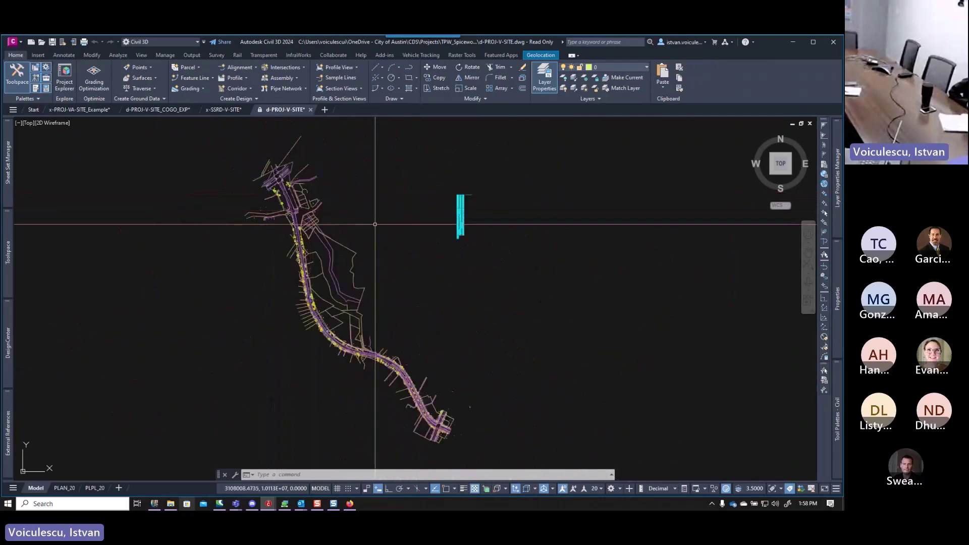
scroll(467, 200, "up", 4)
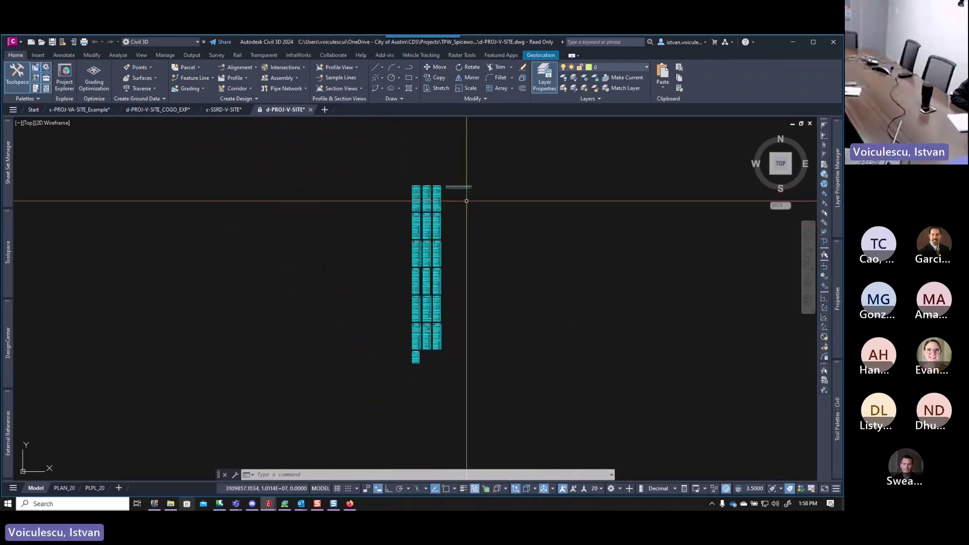
Explode all the Tree Survey tables placed east of the survey corridor.
scroll(429, 203, "down", 4)
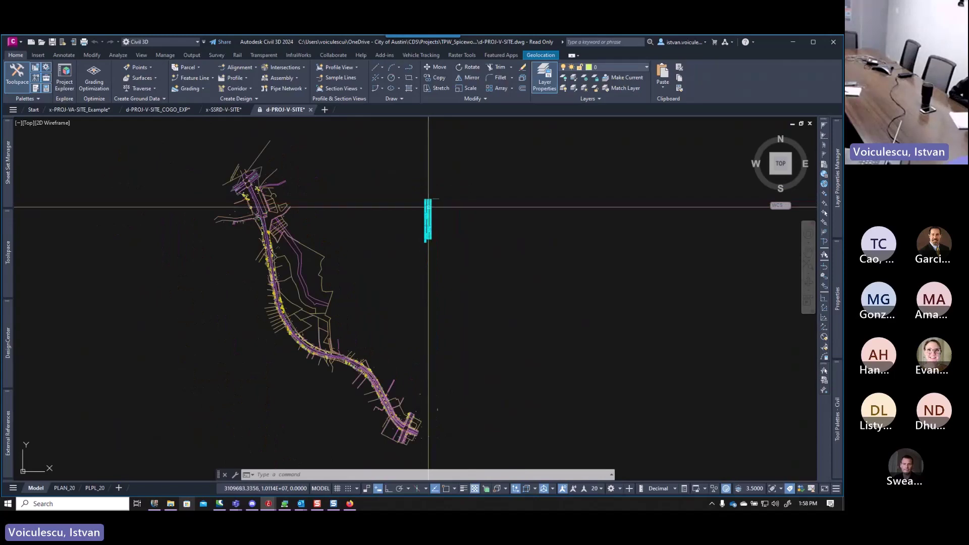
scroll(247, 207, "up", 6)
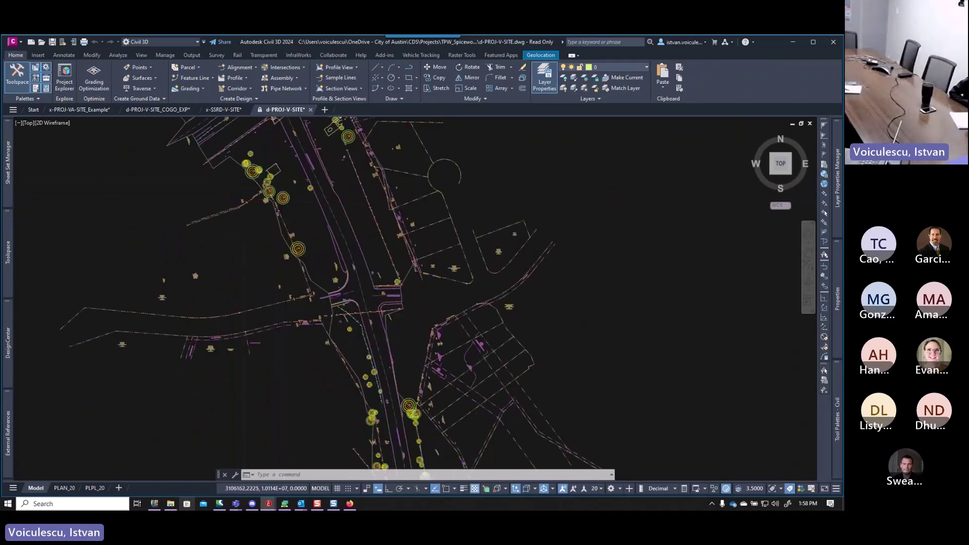
scroll(275, 207, "down", 6)
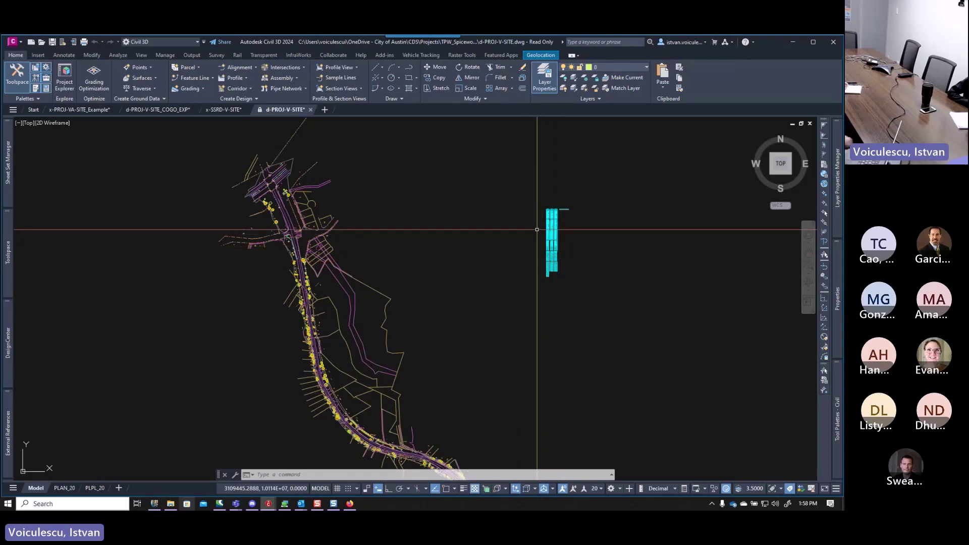
scroll(558, 227, "up", 5)
left_click(573, 165)
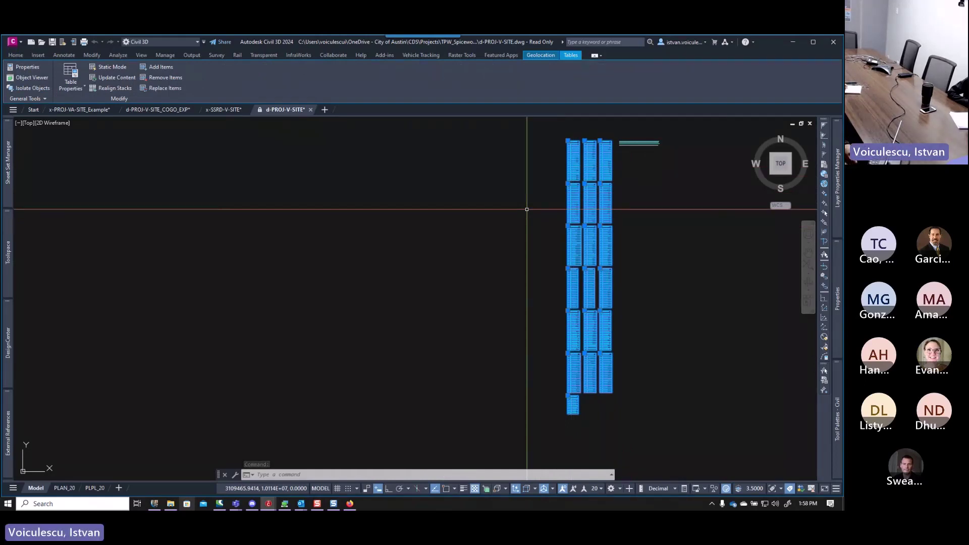
type("Exp")
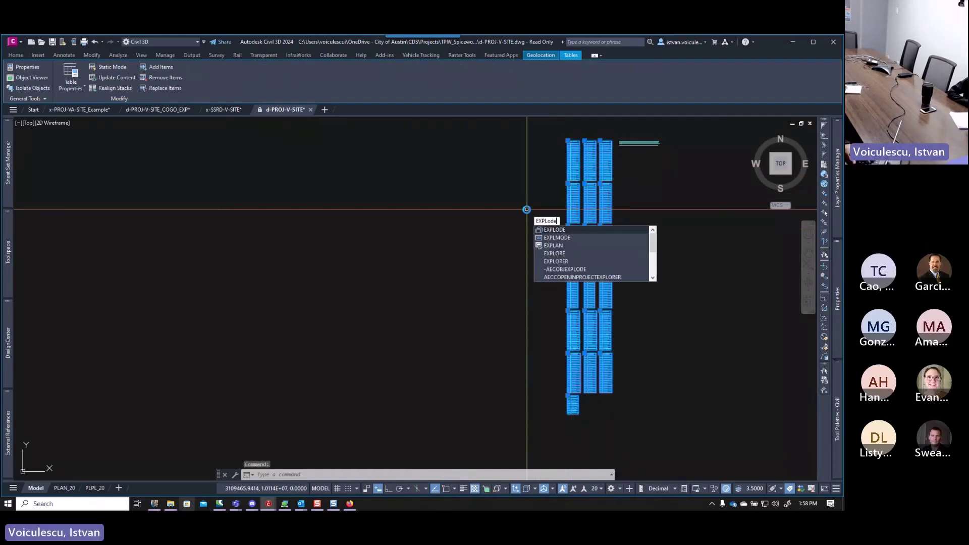
type("l")
key("Return")
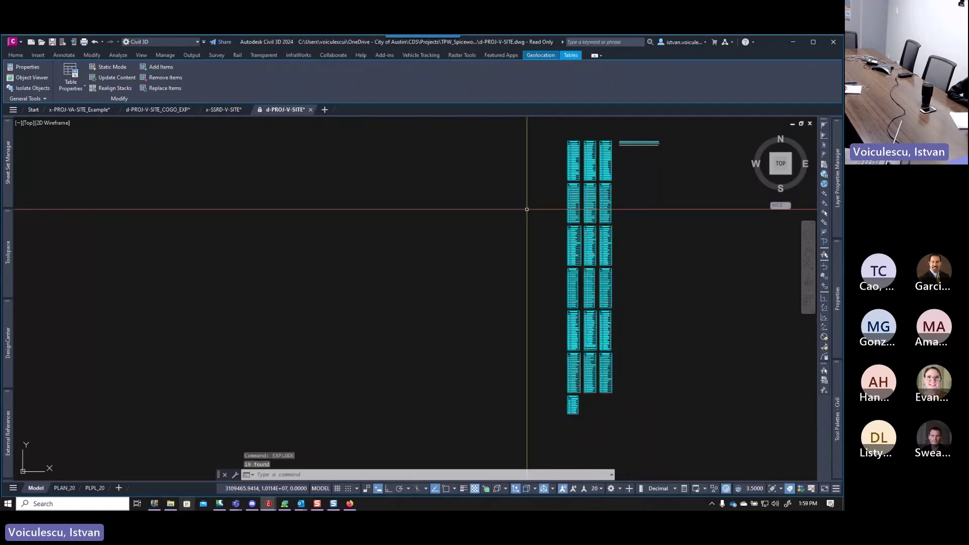
Select individual exploded Tree Survey tables in the northernmost row, check the middle one's object properties, and clear the selection.
scroll(575, 154, "up", 10)
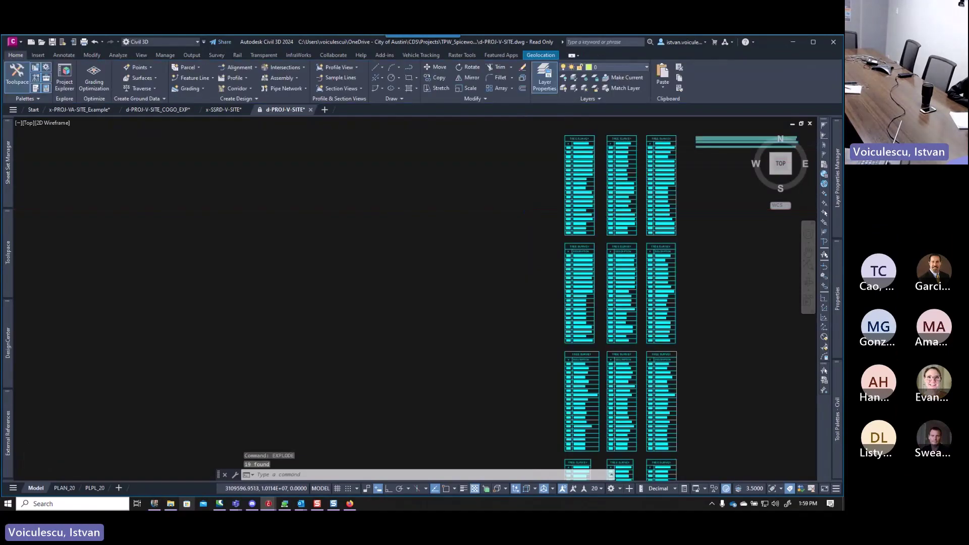
scroll(576, 154, "down", 6)
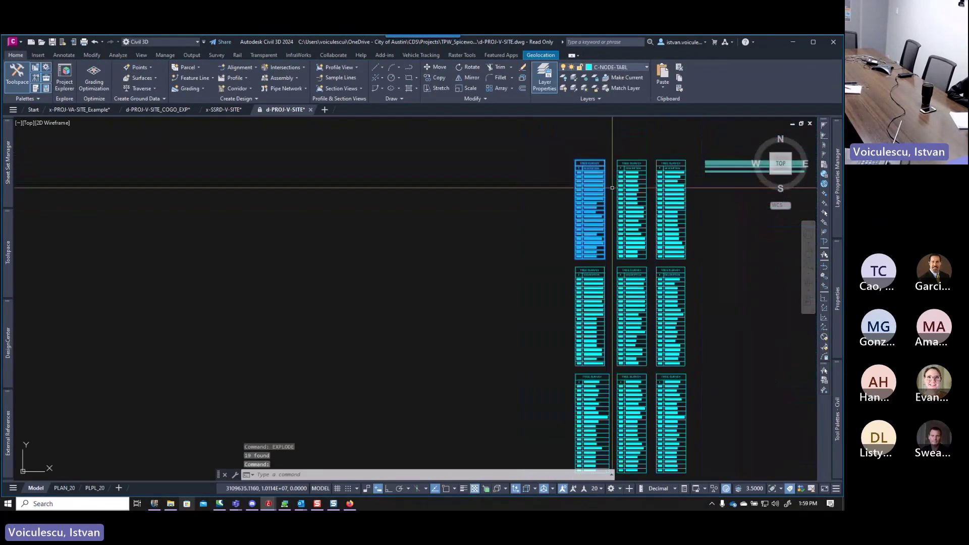
left_click(607, 187)
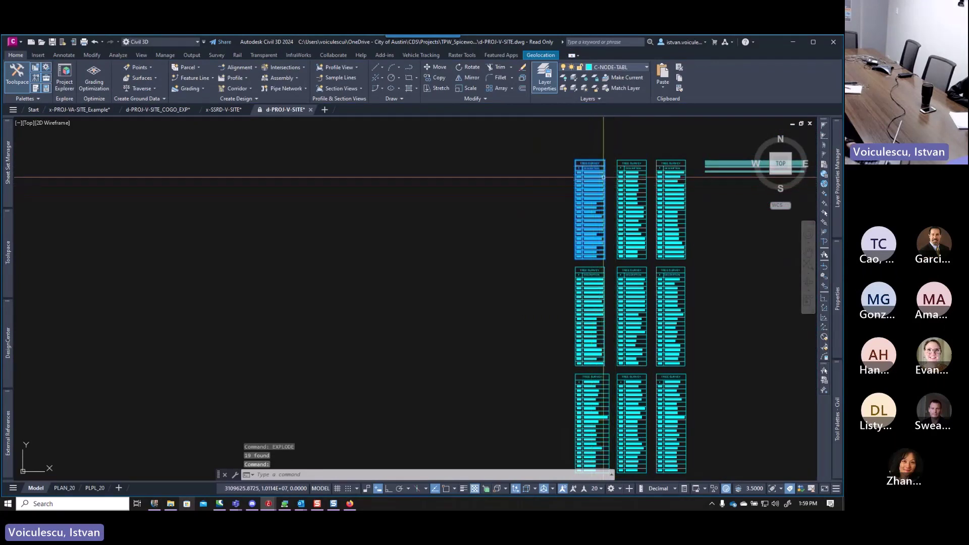
key("Escape")
key("Escape")
left_click(624, 174)
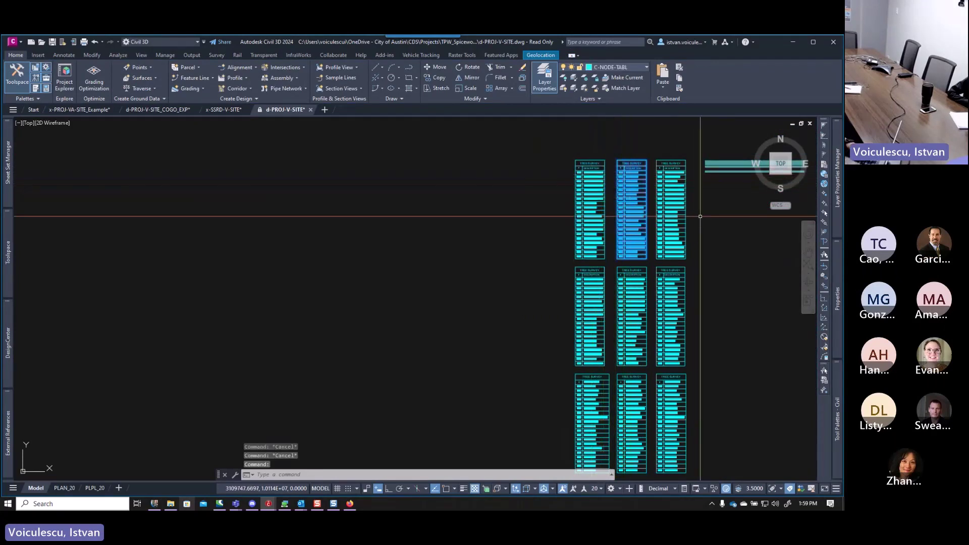
mouse_move(833, 325)
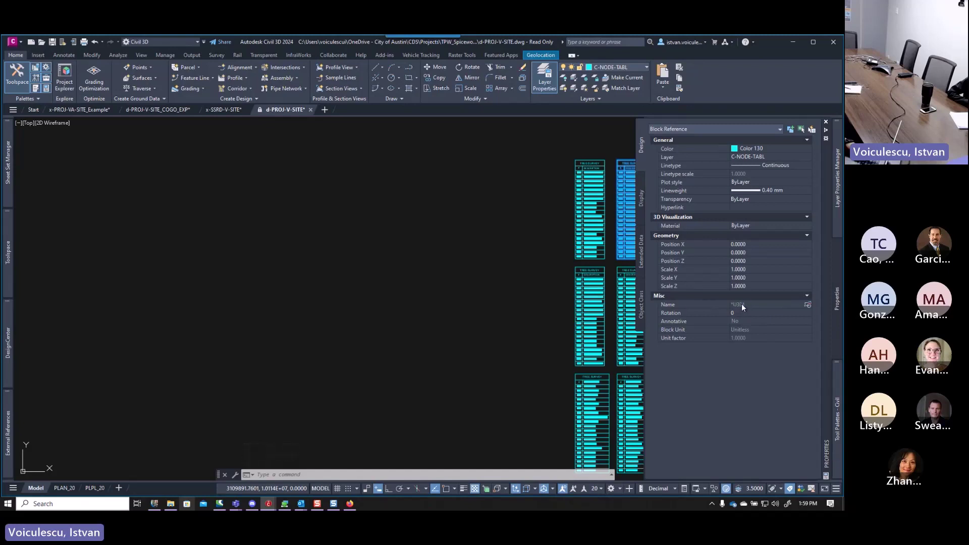
left_click(594, 280)
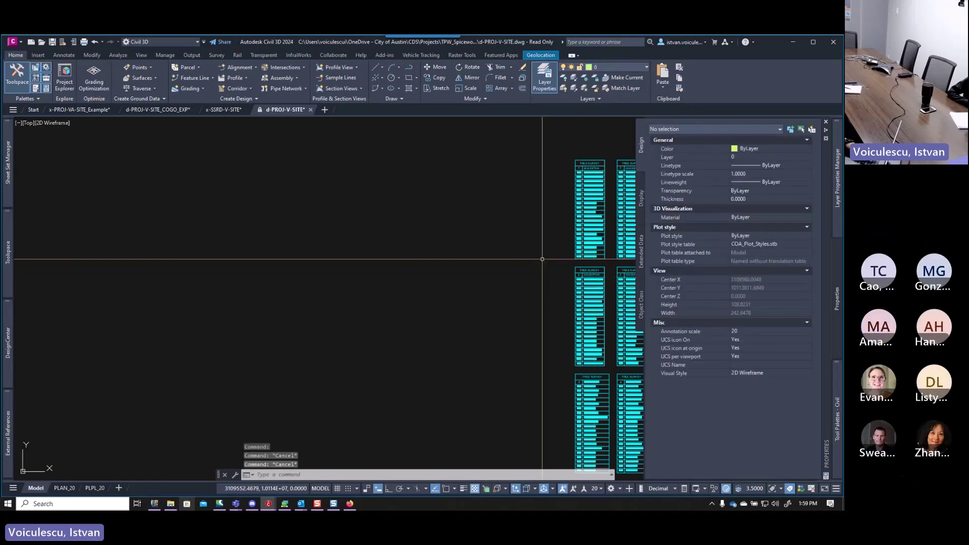
key("Escape")
key("Escape")
Check the properties of the basis-of-bearings and control note beside the Tree Survey tables, and clear the selection.
scroll(594, 280, "down", 5)
scroll(548, 263, "up", 10)
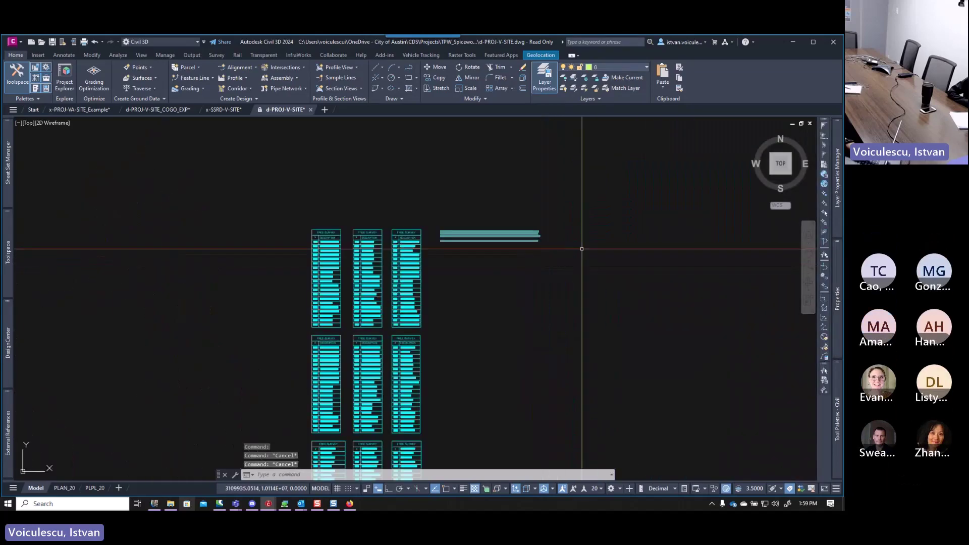
left_click(454, 226)
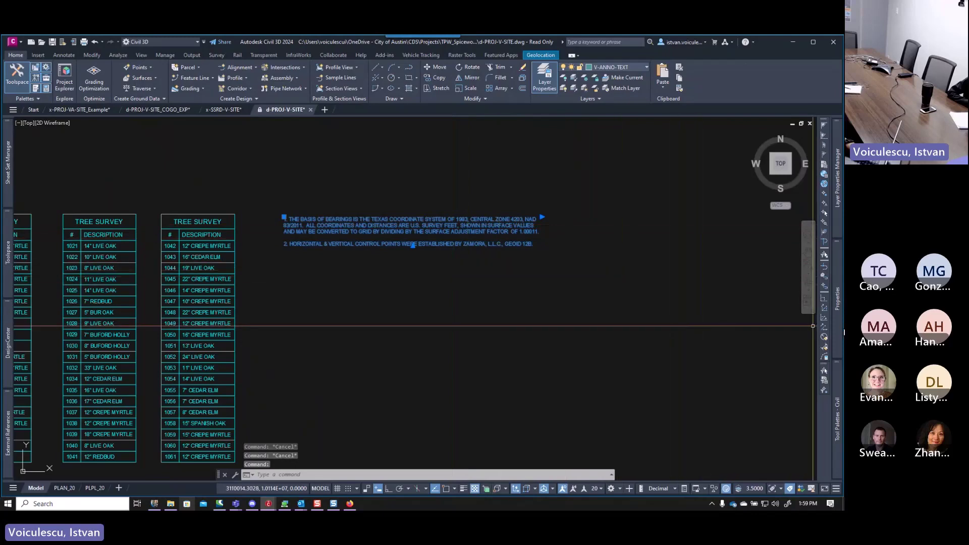
mouse_move(838, 323)
key("Escape")
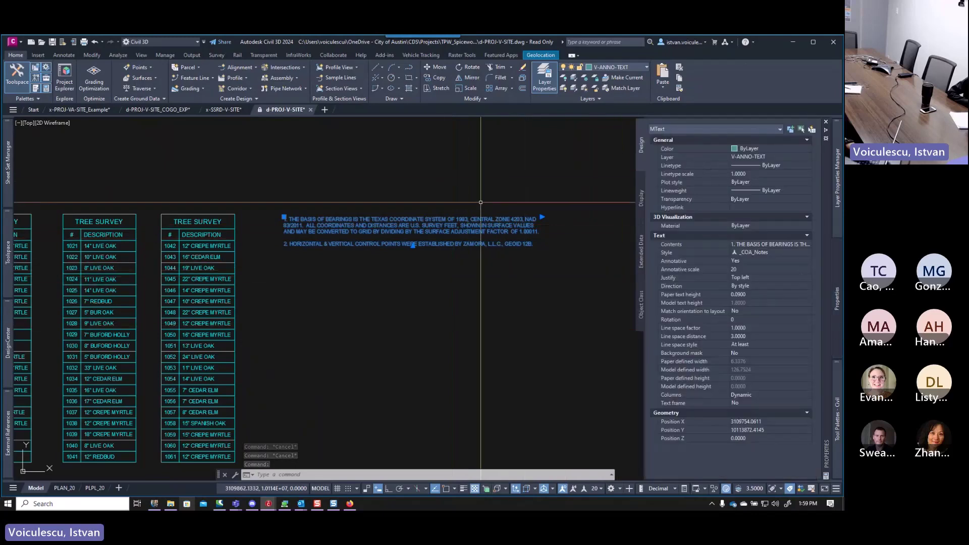
Examine the road, parcel and tree linework around the northern intersection and compare it with the whole corridor.
scroll(421, 269, "down", 5)
scroll(420, 269, "down", 4)
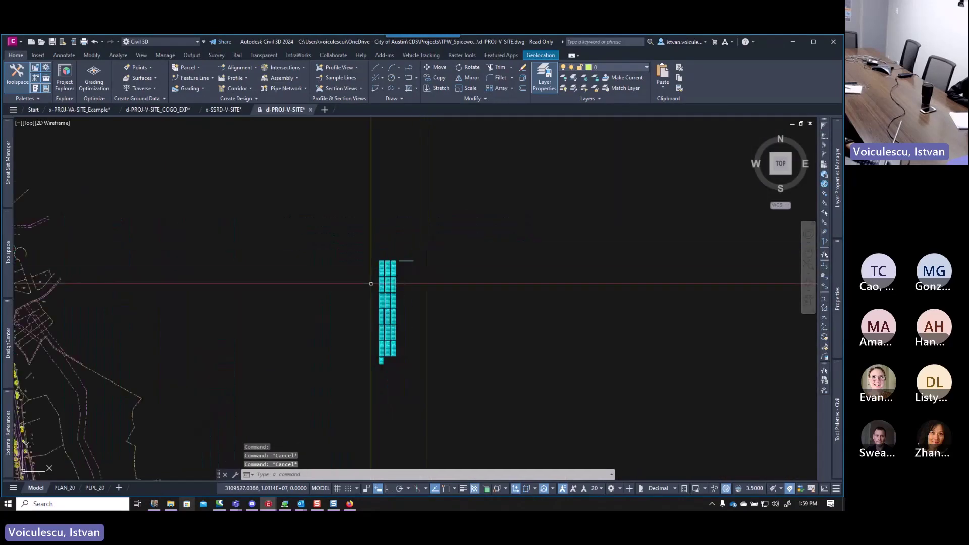
mouse_move(420, 269)
middle_mouse_down()
mouse_move(356, 282)
mouse_move(405, 212)
middle_mouse_up()
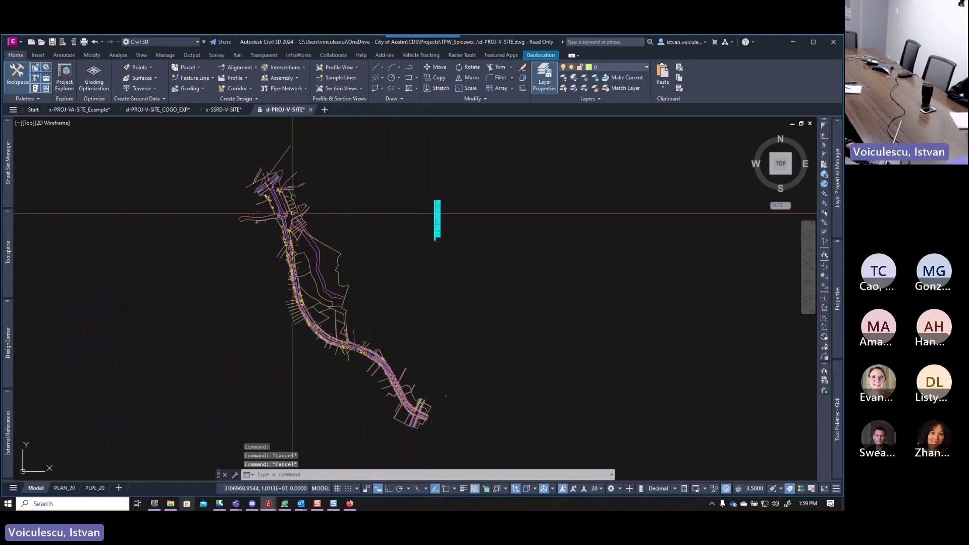
scroll(294, 217, "up", 6)
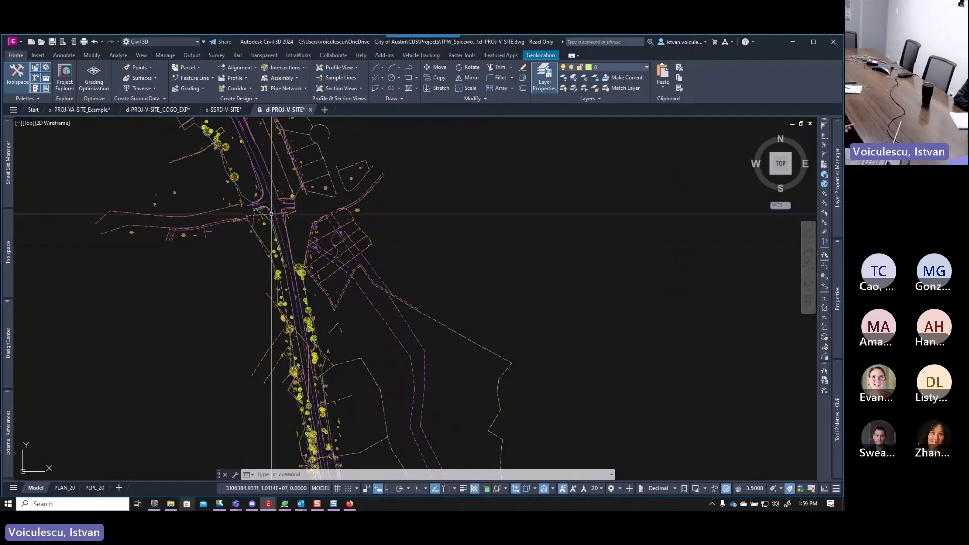
mouse_move(272, 213)
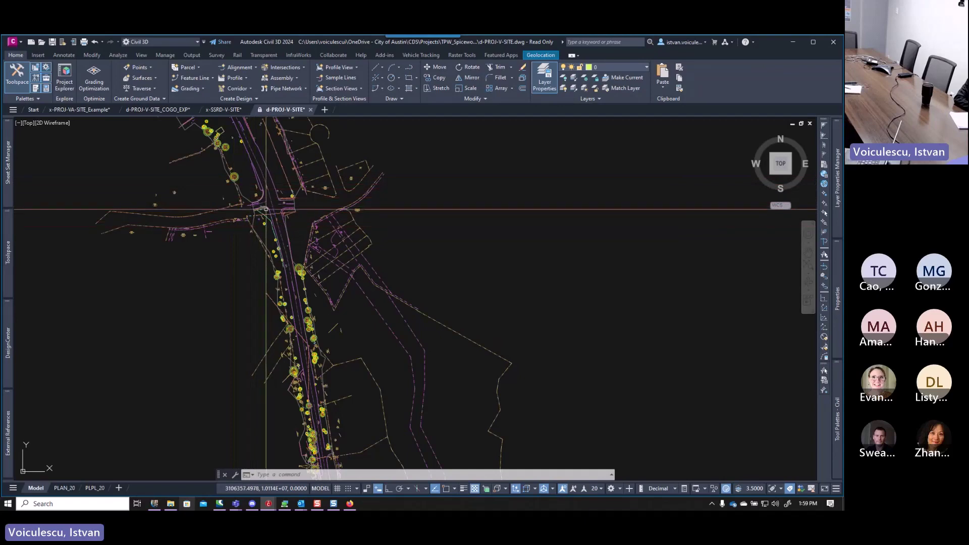
scroll(266, 209, "up", 5)
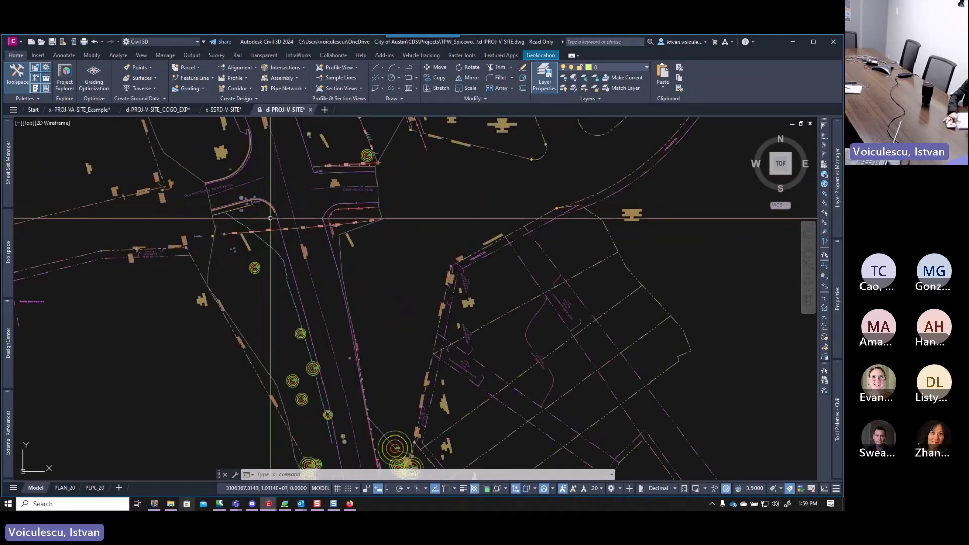
scroll(274, 231, "down", 5)
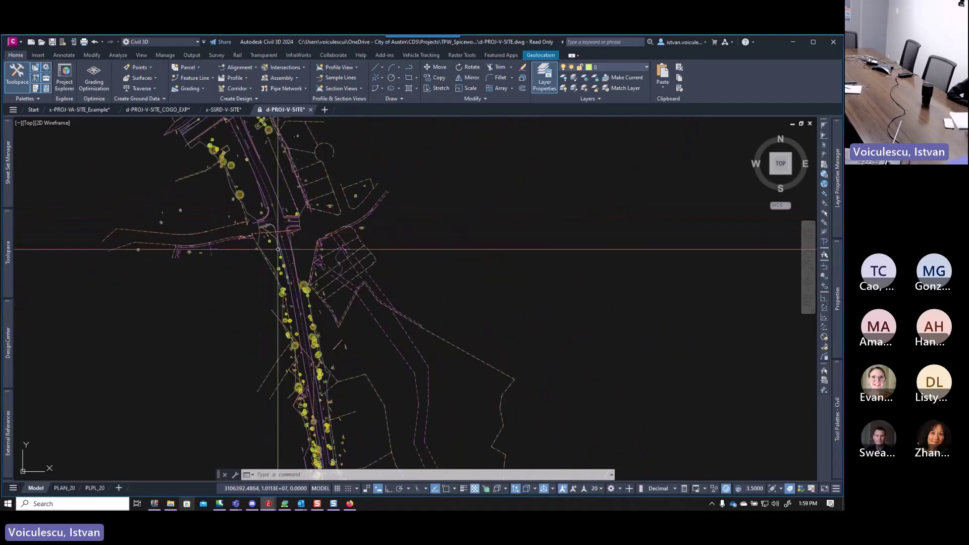
scroll(312, 275, "down", 2)
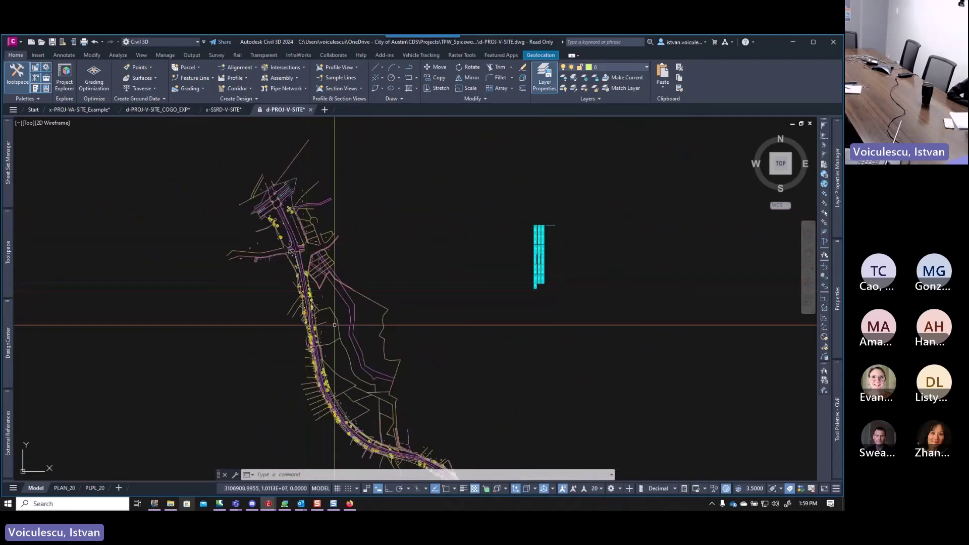
middle_click_drag(335, 335, 324, 299)
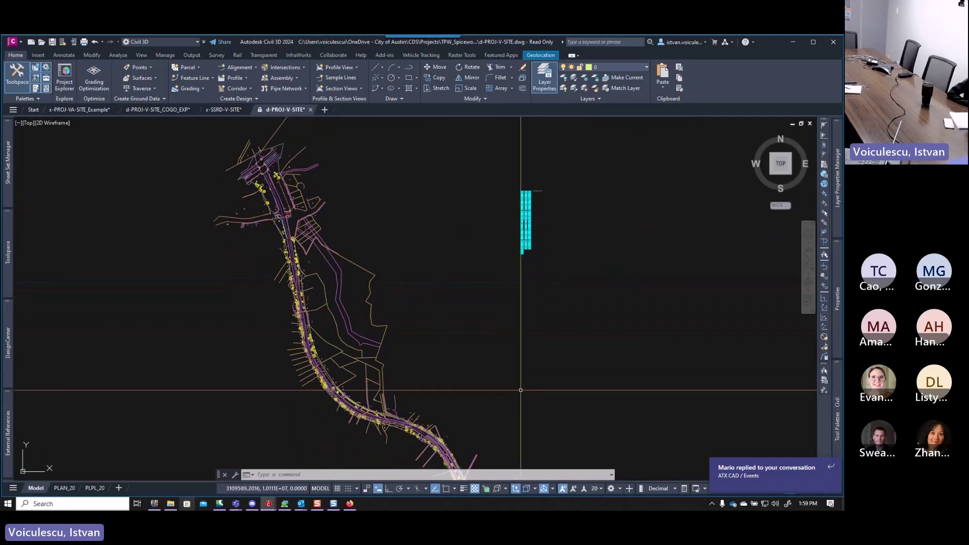
Dismiss the chat notification and inspect the tree symbols and annotation along the middle stretch of Spicewood Springs Road.
left_click(832, 467)
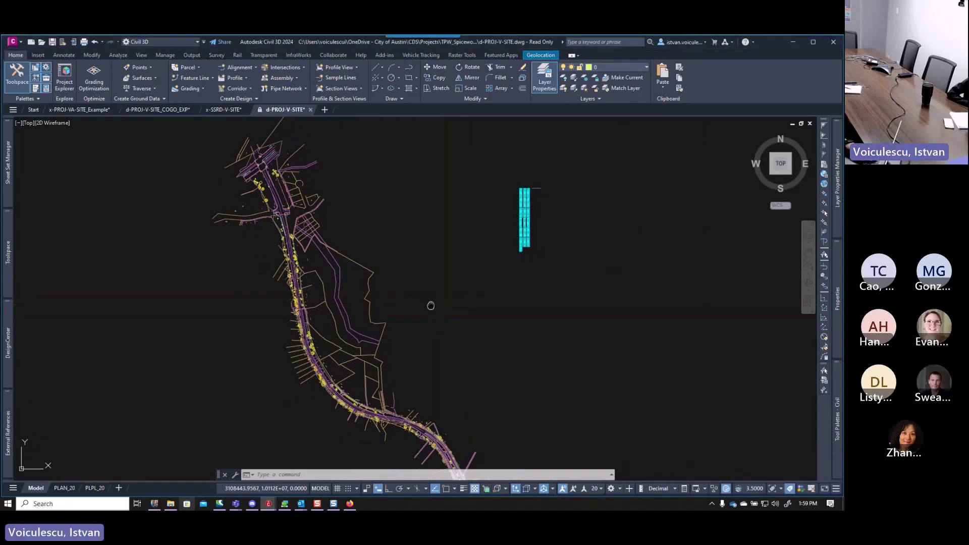
middle_click_drag(430, 303, 416, 266)
scroll(417, 289, "down", 2)
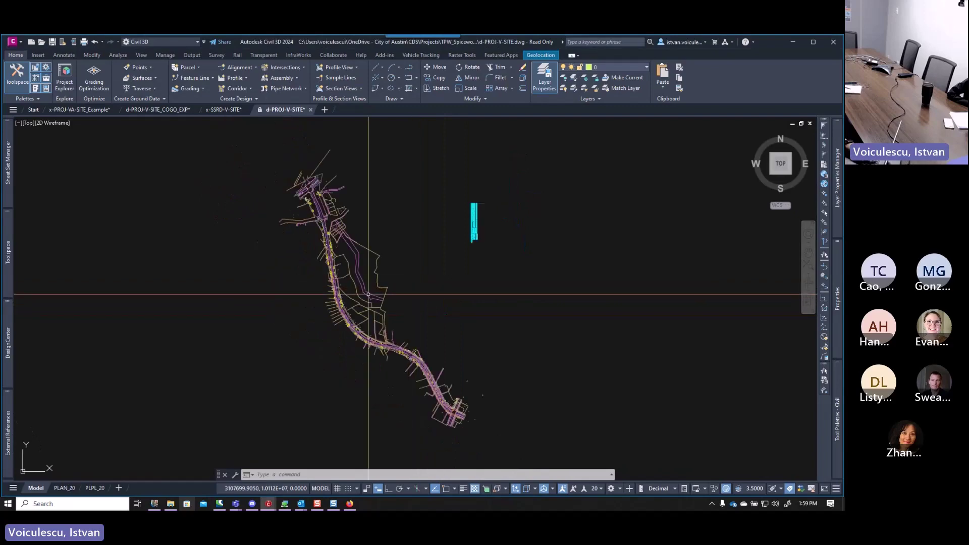
scroll(317, 318, "up", 8)
scroll(314, 321, "up", 2)
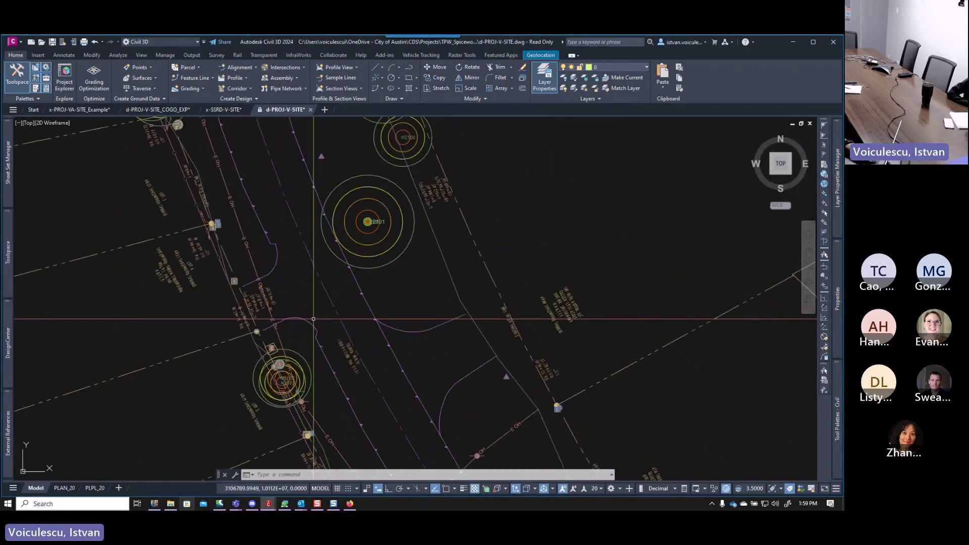
scroll(311, 263, "down", 6)
scroll(311, 263, "down", 3)
scroll(305, 234, "up", 3)
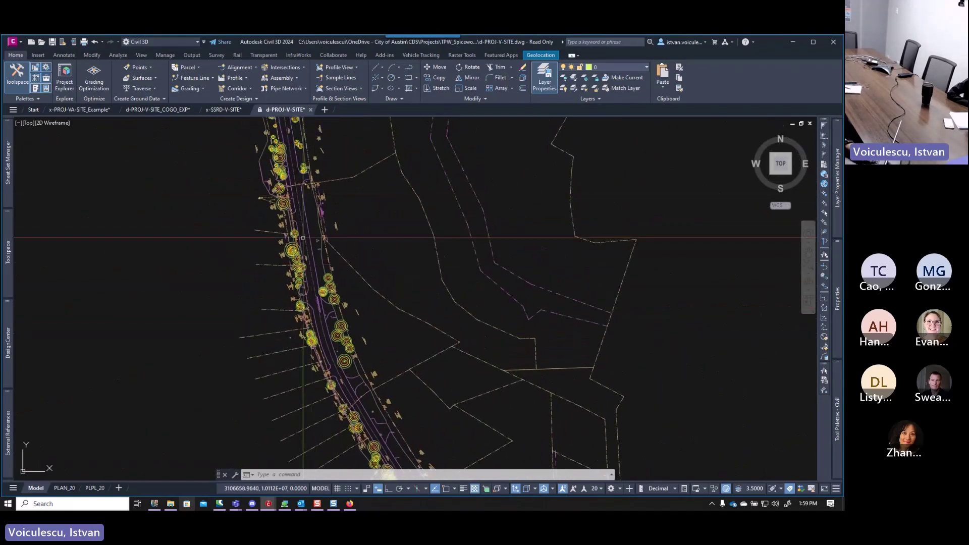
scroll(309, 291, "up", 7)
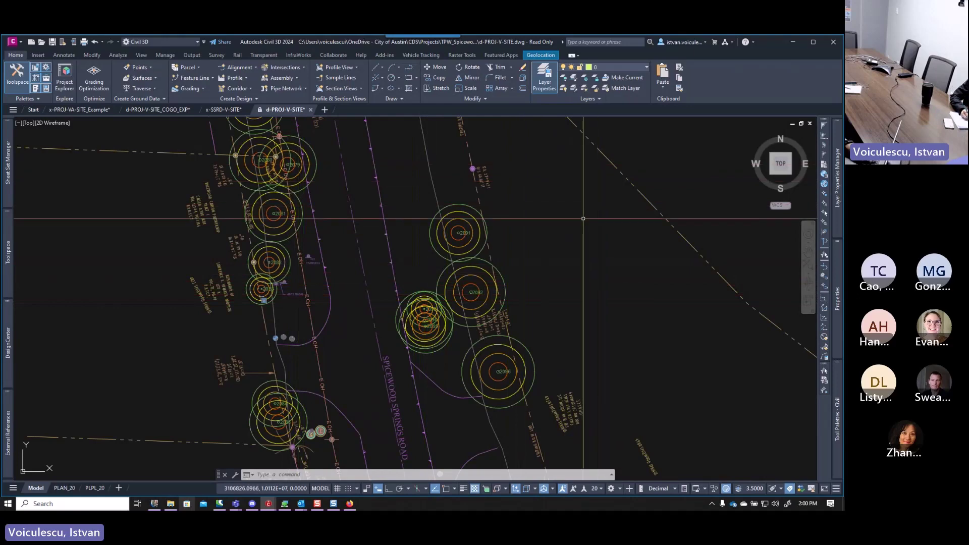
Sort the layers by freeze state, thaw all of them including the V-NODE layers, and inspect the survey point labels near tree 2083.
mouse_move(835, 220)
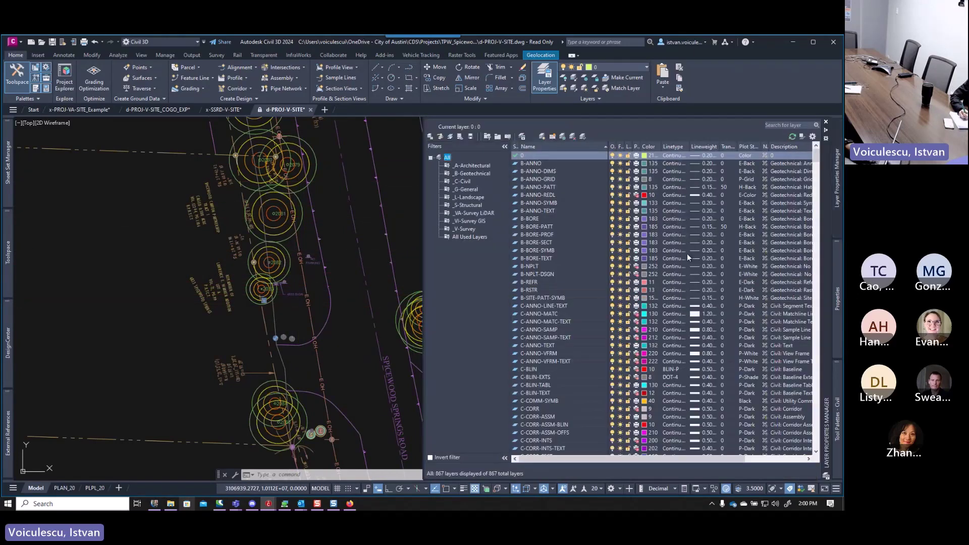
left_click(573, 265)
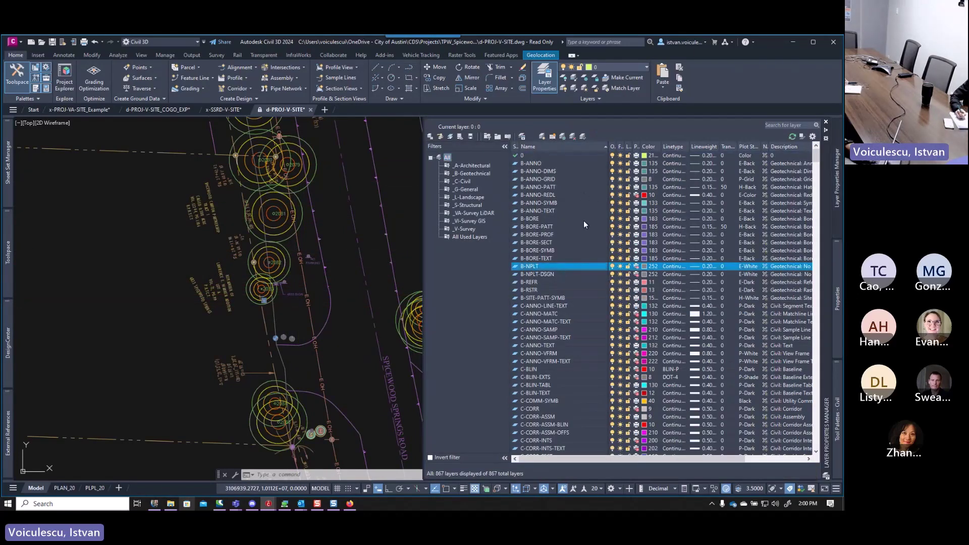
scroll(555, 244, "down", 20)
scroll(555, 244, "down", 15)
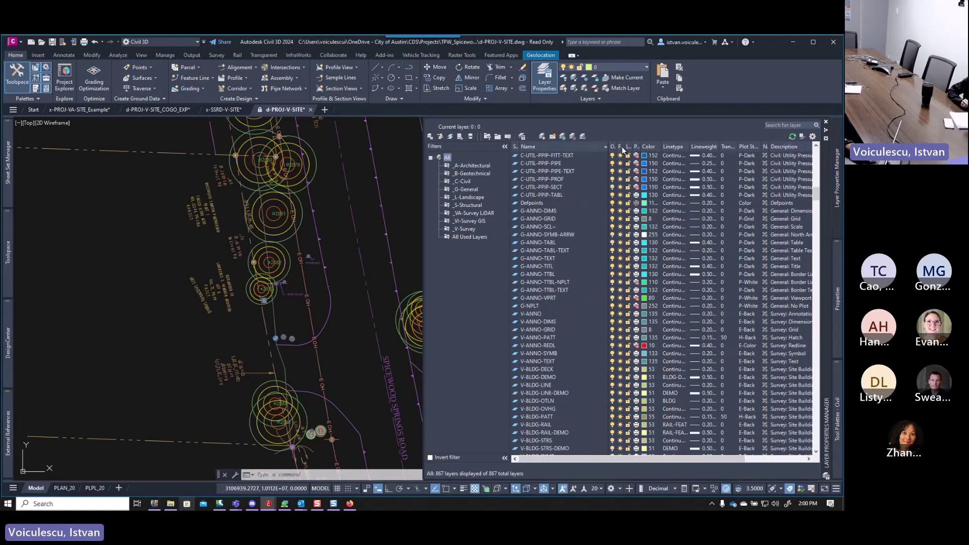
left_click(622, 146)
scroll(807, 192, "up", 10)
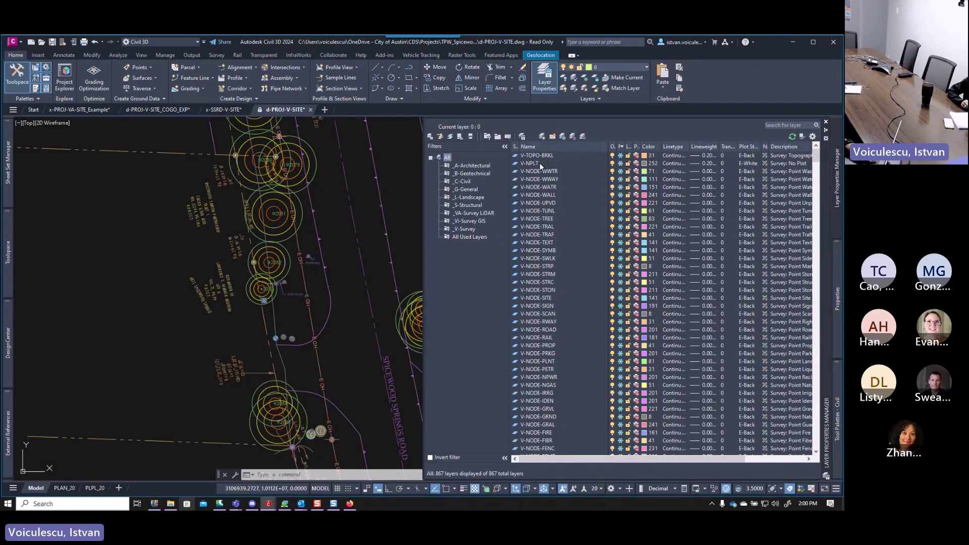
left_click(543, 194)
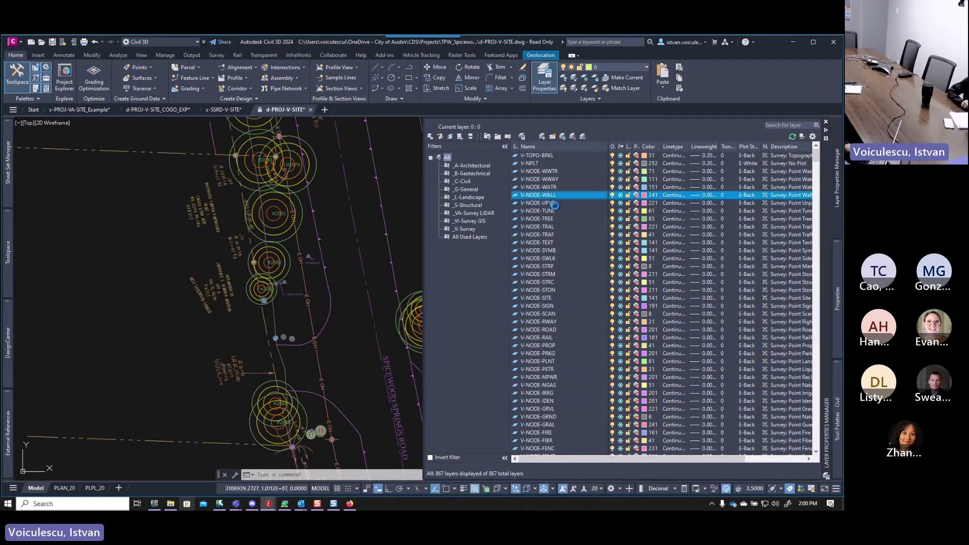
key("ctrl+a")
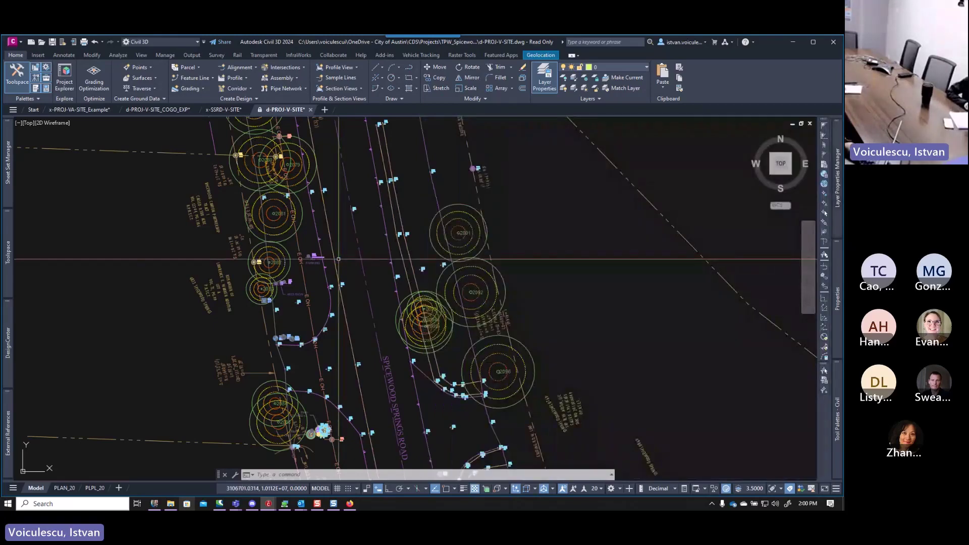
scroll(277, 298, "up", 4)
scroll(243, 325, "up", 4)
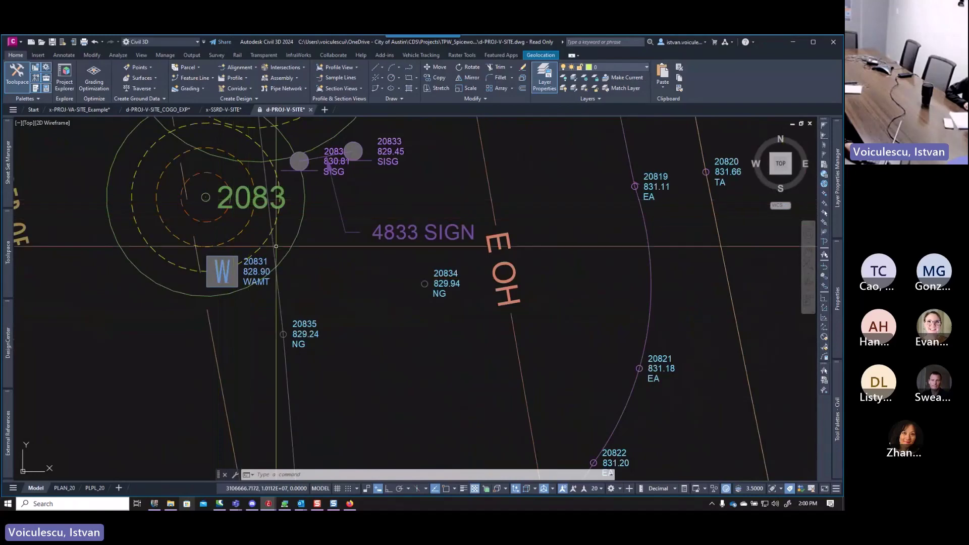
Inspect the survey point labels around point 20834, and review the full extent of the corridor down to the southern intersection.
scroll(283, 256, "down", 2)
scroll(372, 277, "up", 6)
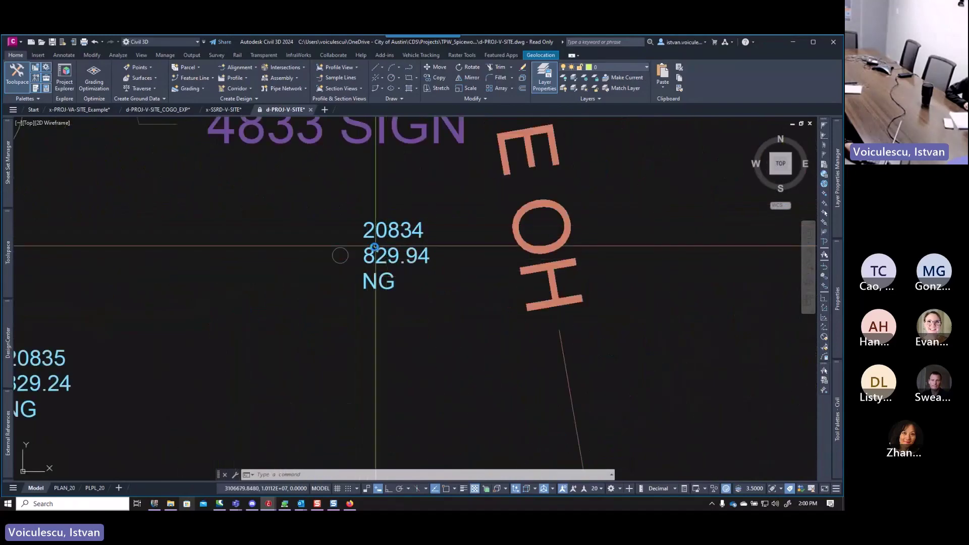
scroll(376, 270, "down", 7)
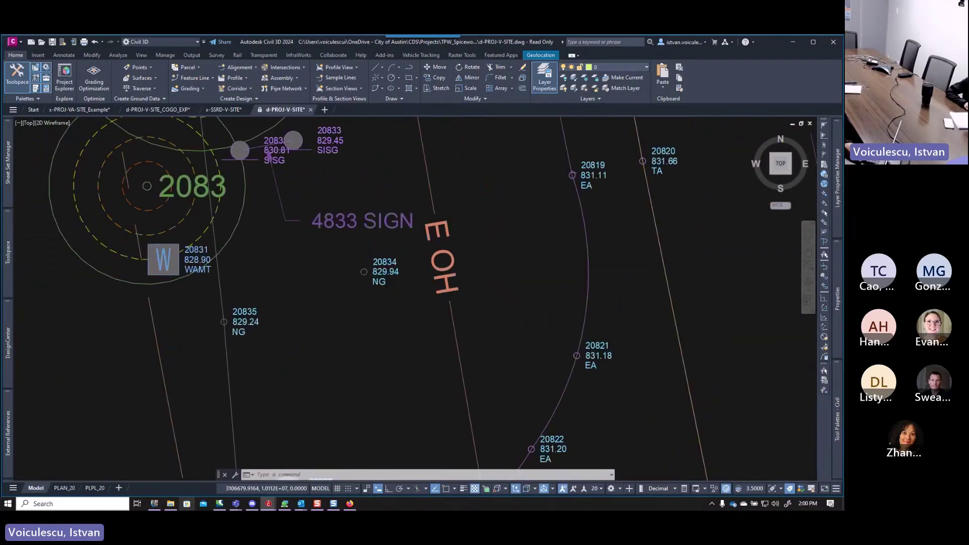
scroll(387, 290, "down", 6)
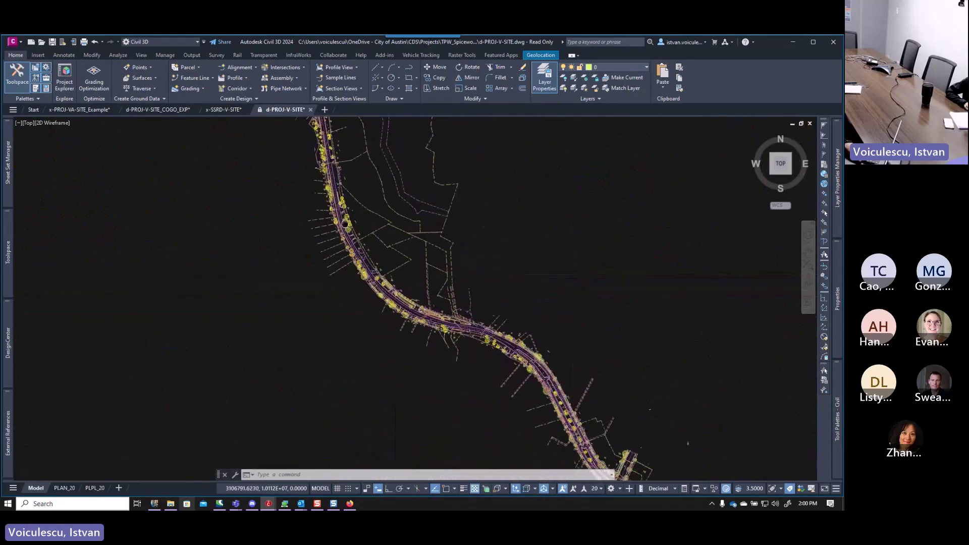
scroll(462, 319, "up", 4)
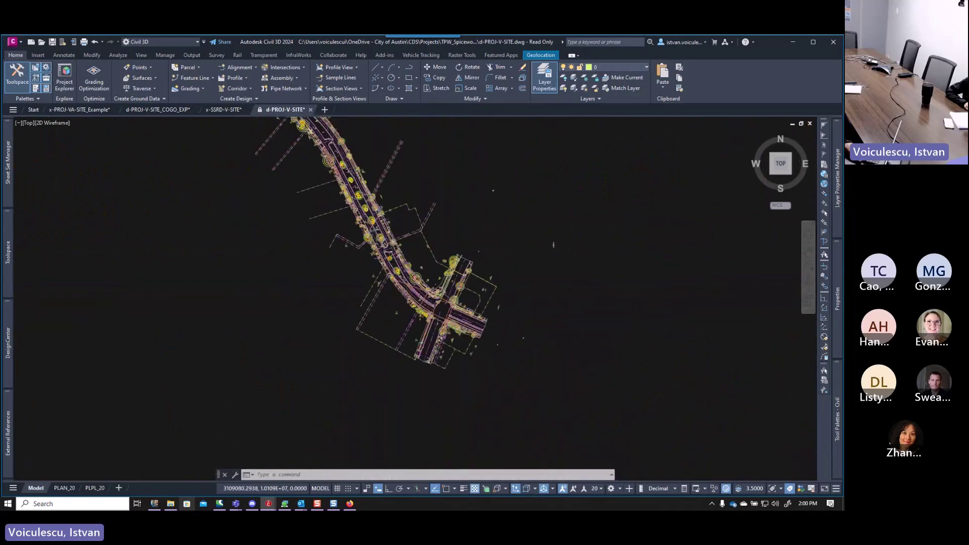
scroll(377, 208, "down", 6)
mouse_move(377, 209)
middle_mouse_down()
mouse_move(412, 297)
mouse_move(391, 329)
mouse_move(400, 327)
middle_mouse_up()
scroll(412, 296, "down", 2)
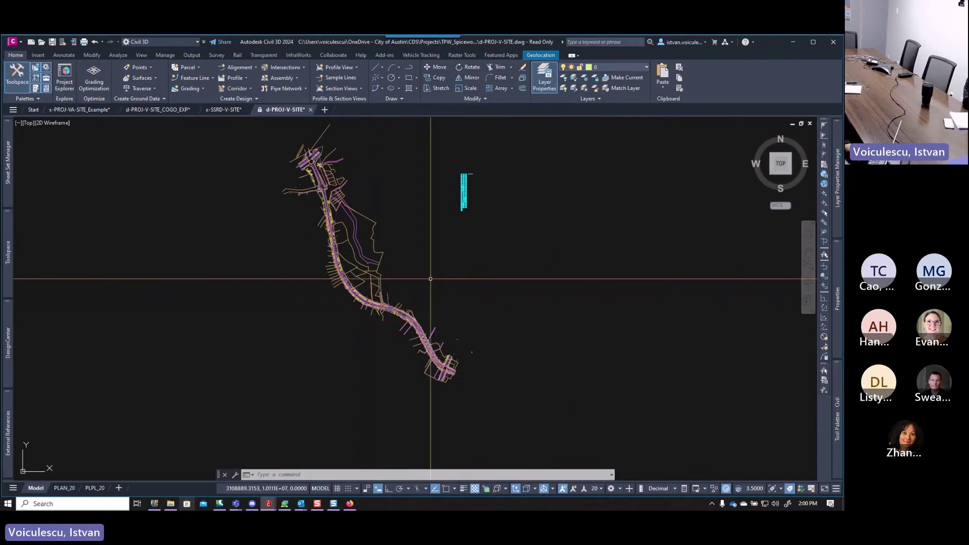
Select all COGO points in the drawing with SX_COGO and explode them.
type("SX_COGO")
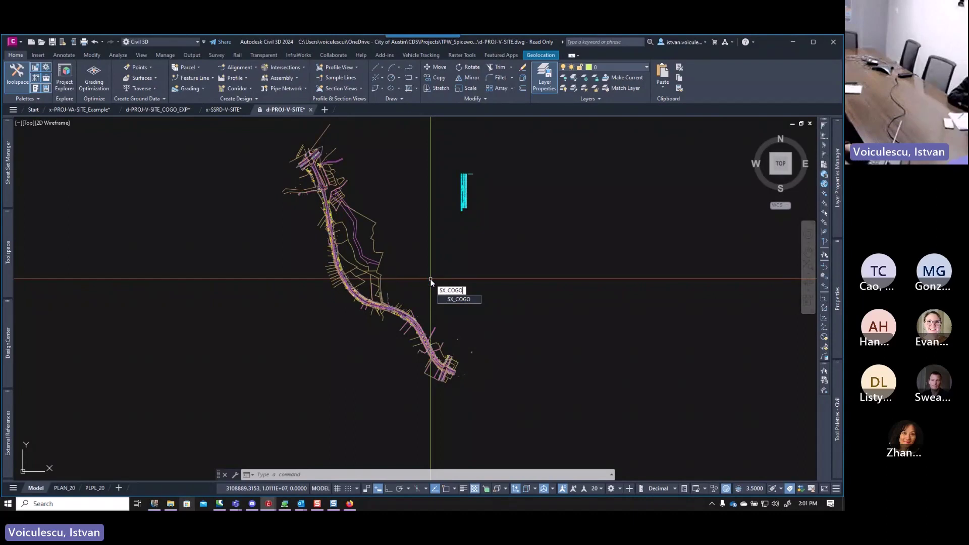
key("Return")
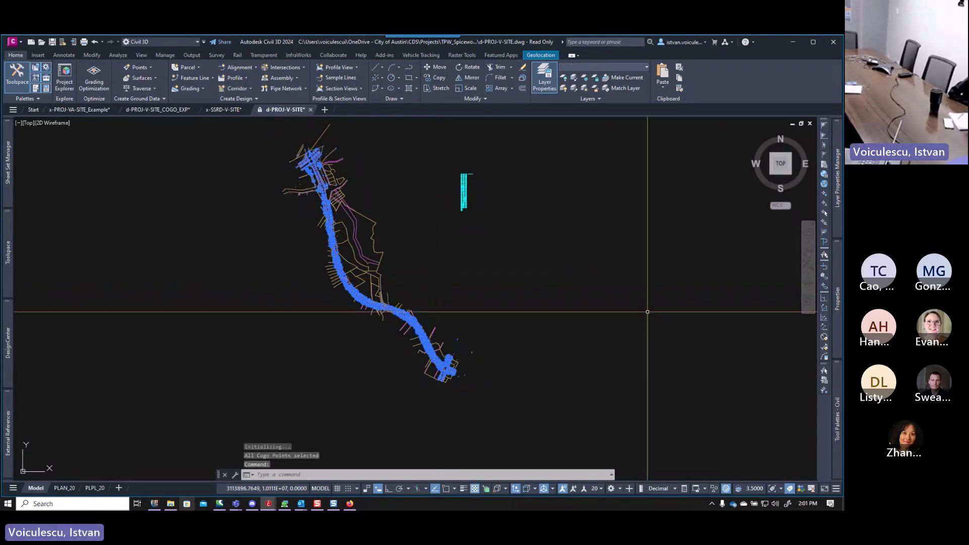
mouse_move(840, 296)
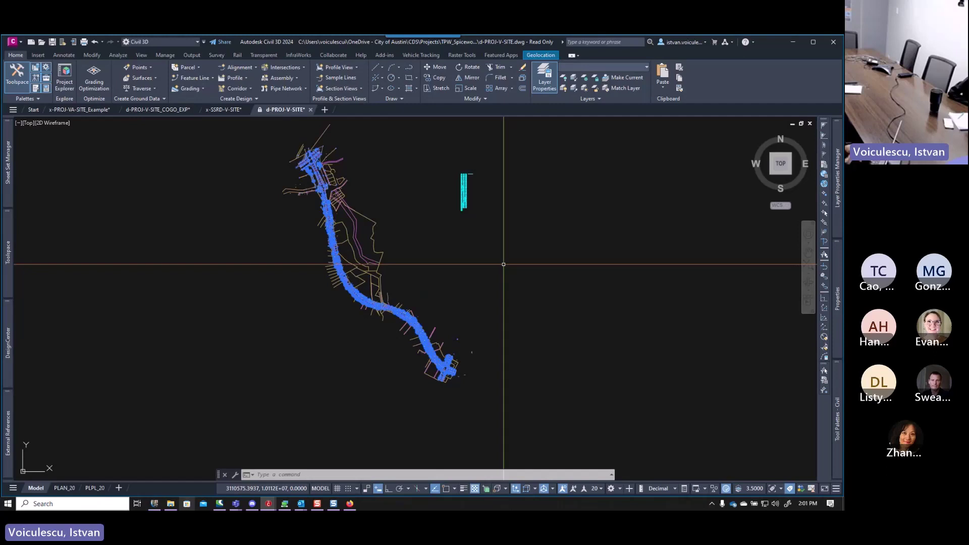
type("EXPLod")
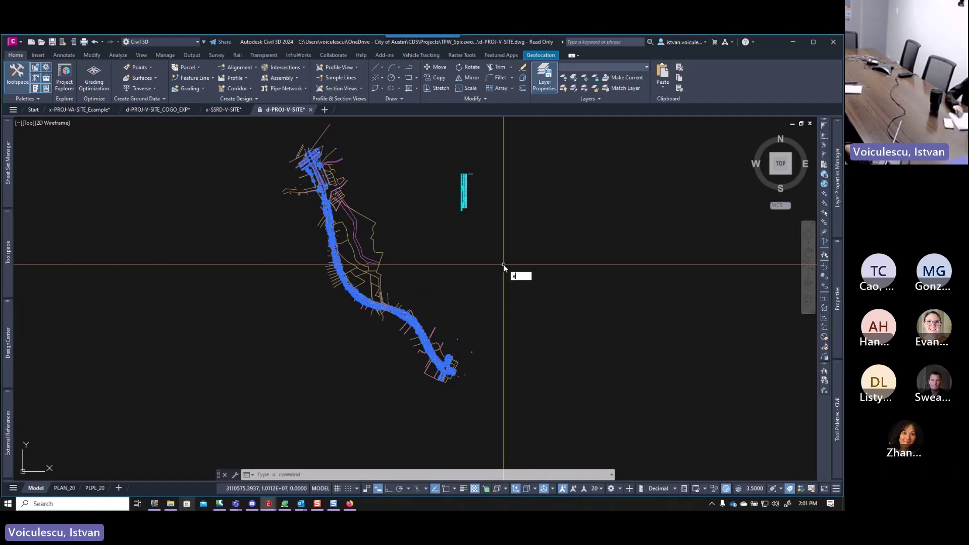
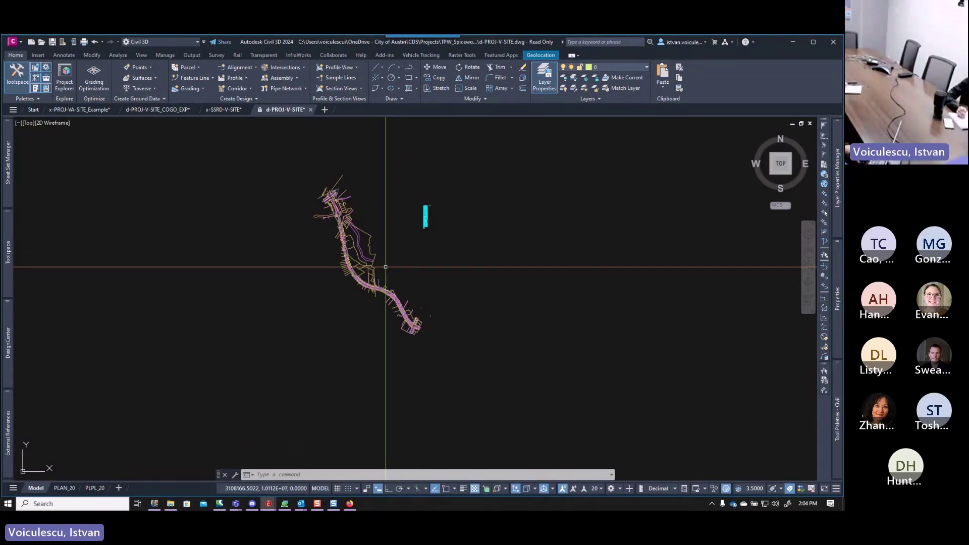
Select all anonymous blocks with SX_BLKA and burst them with the B3 (BLK_BURST) command.
type("SX")
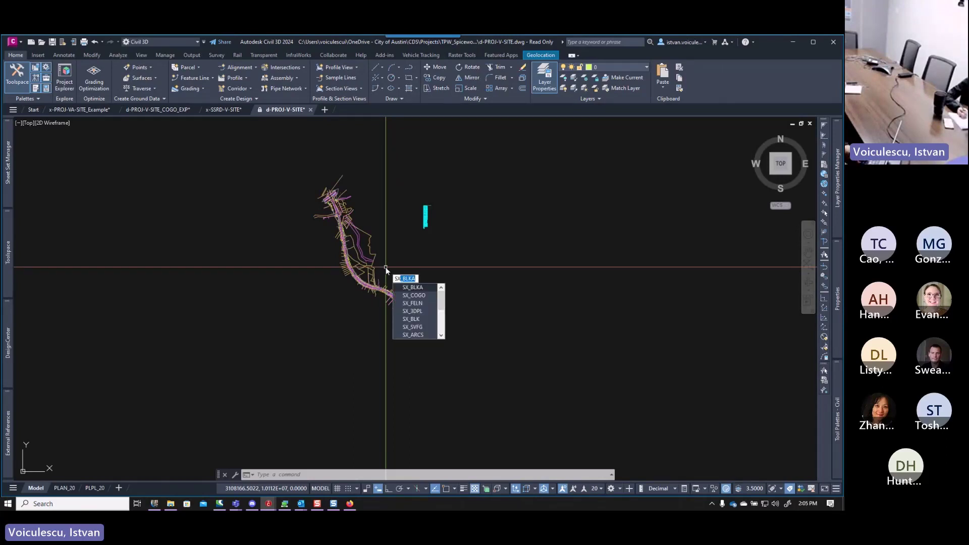
type("_BLK")
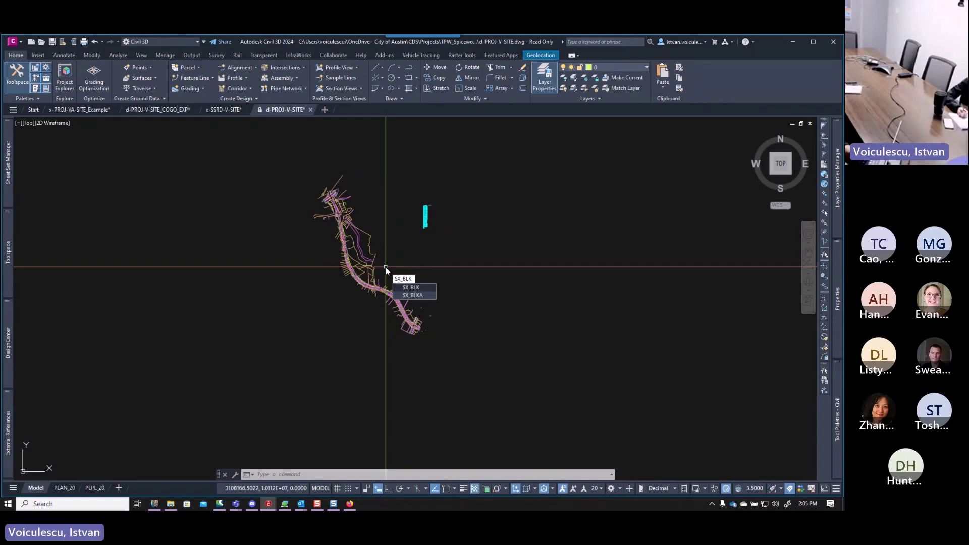
type("A")
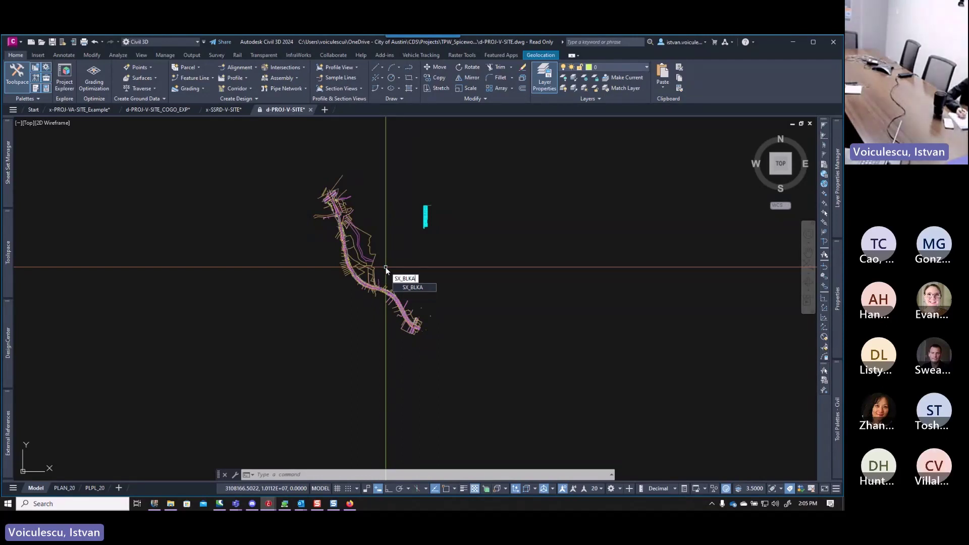
key("Return")
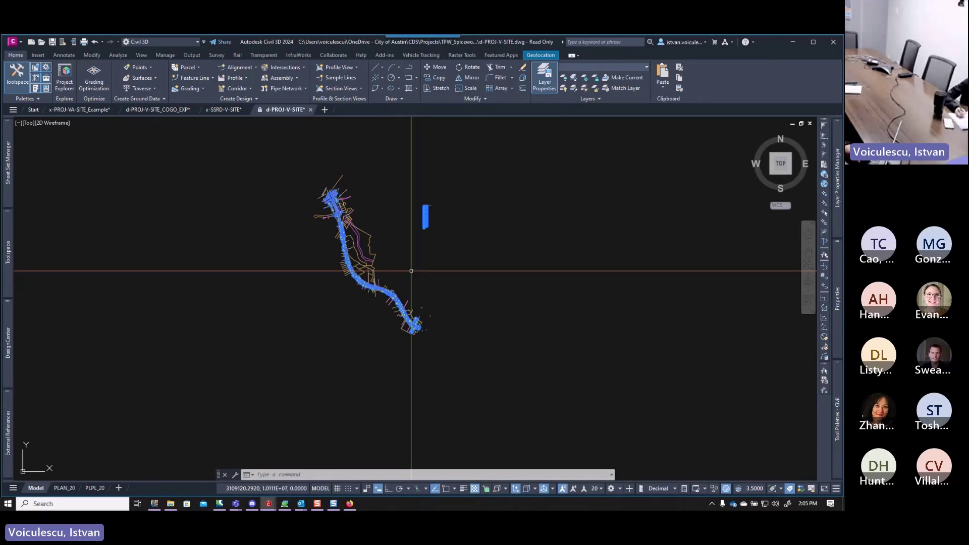
type("B3")
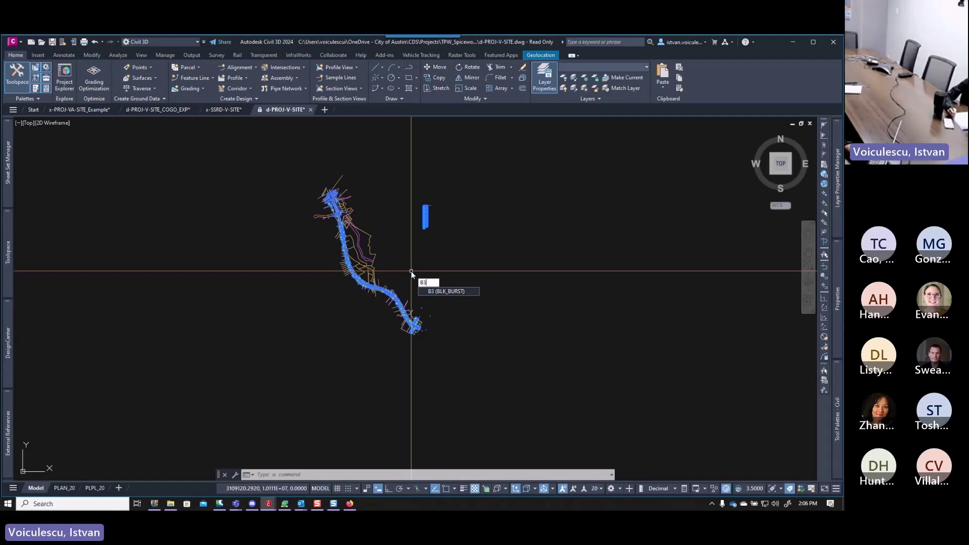
key("Return")
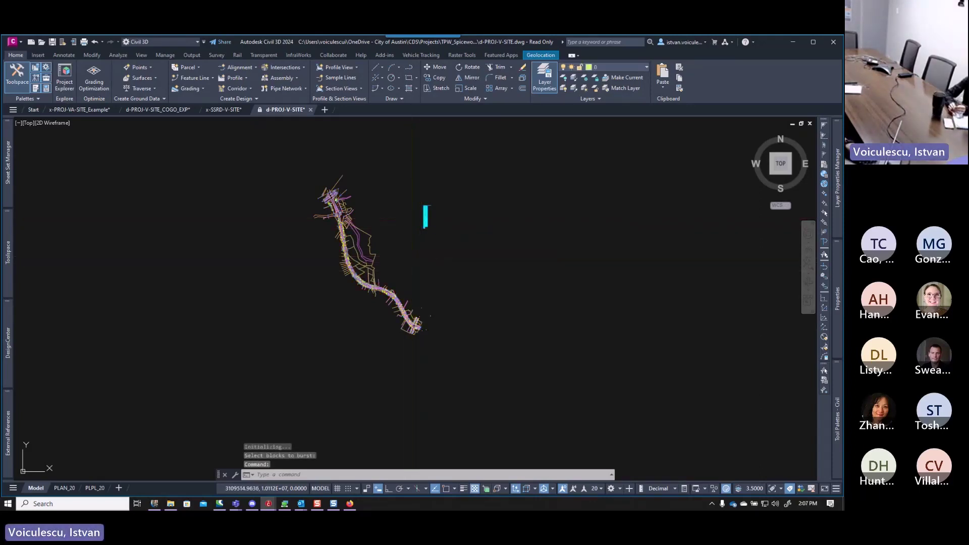
key("Escape")
key("Escape")
key("Escape")
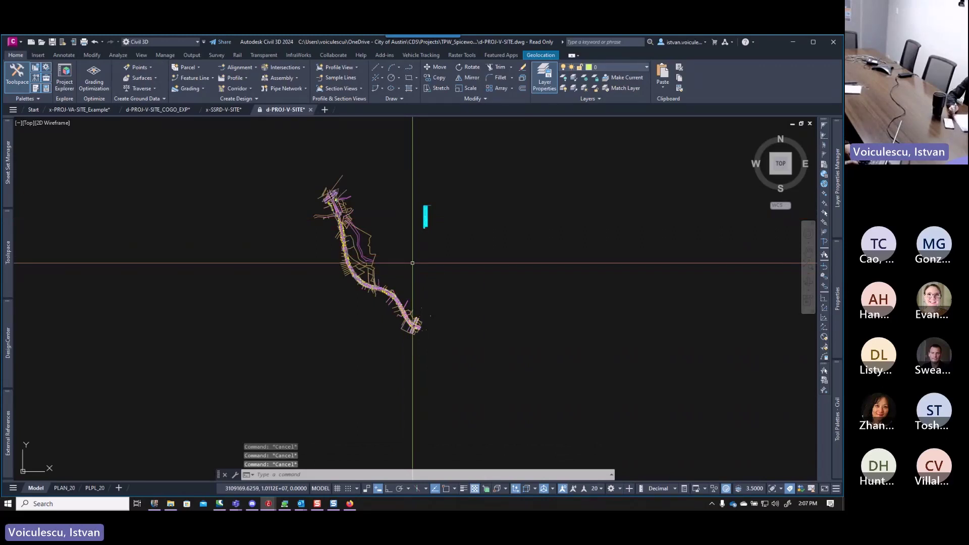
Reselect the remaining anonymous blocks and burst them a second time with B3.
type("SX-")
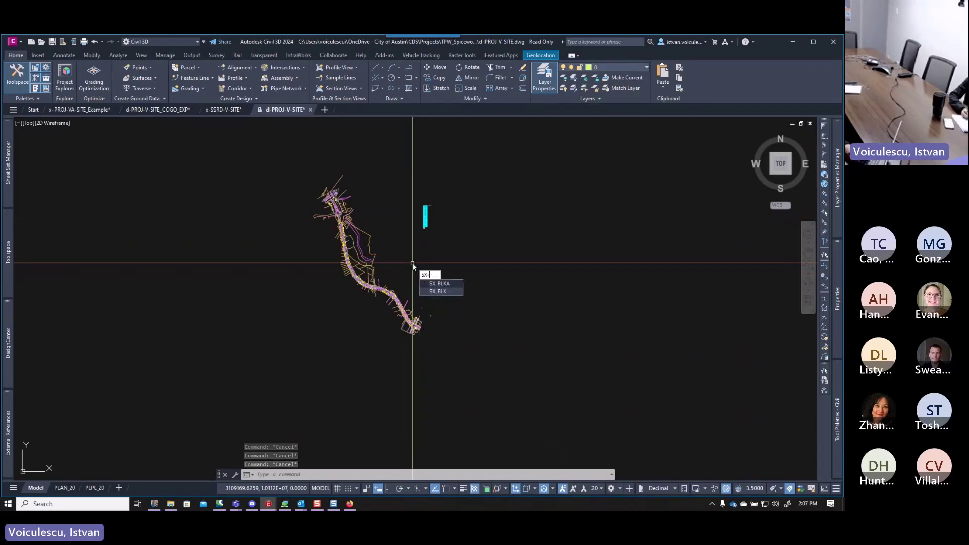
type("Blk")
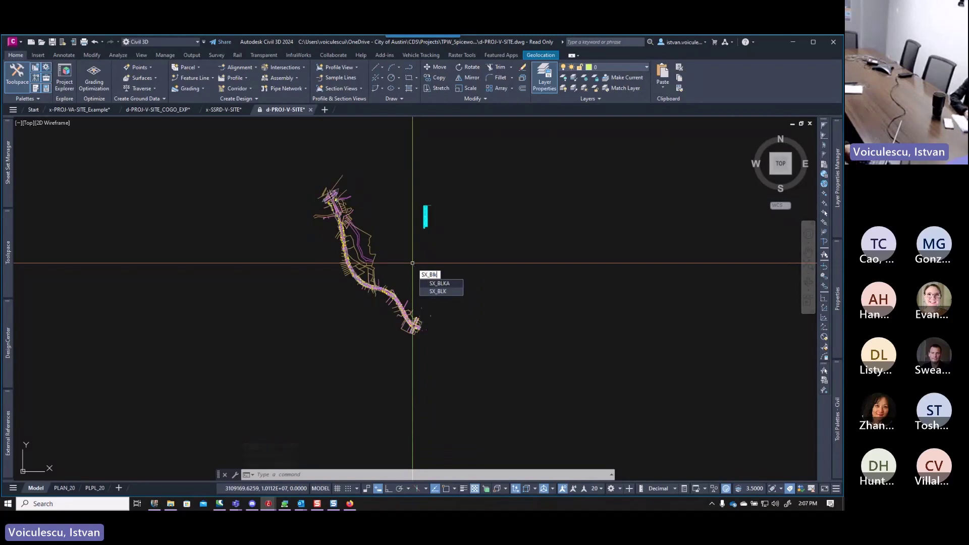
key("Return")
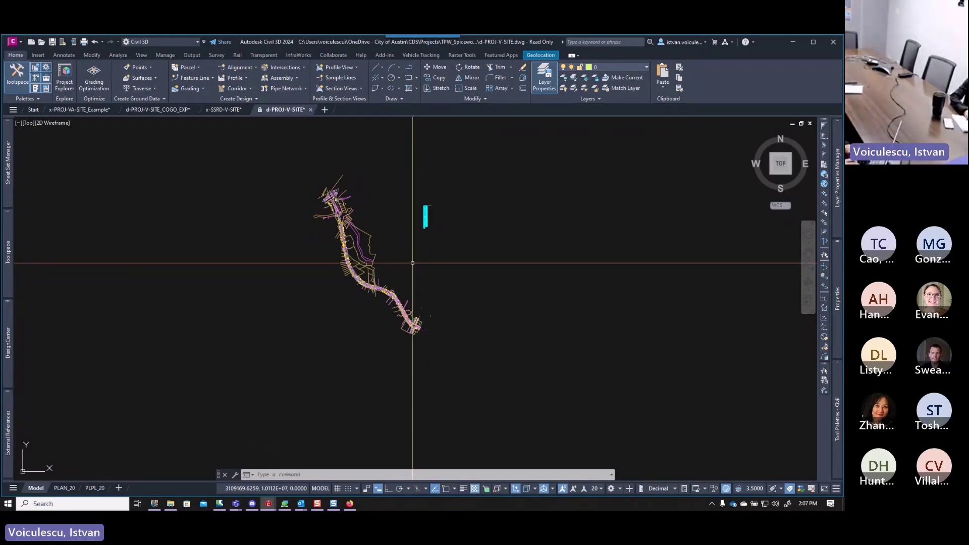
type("B3")
key("Return")
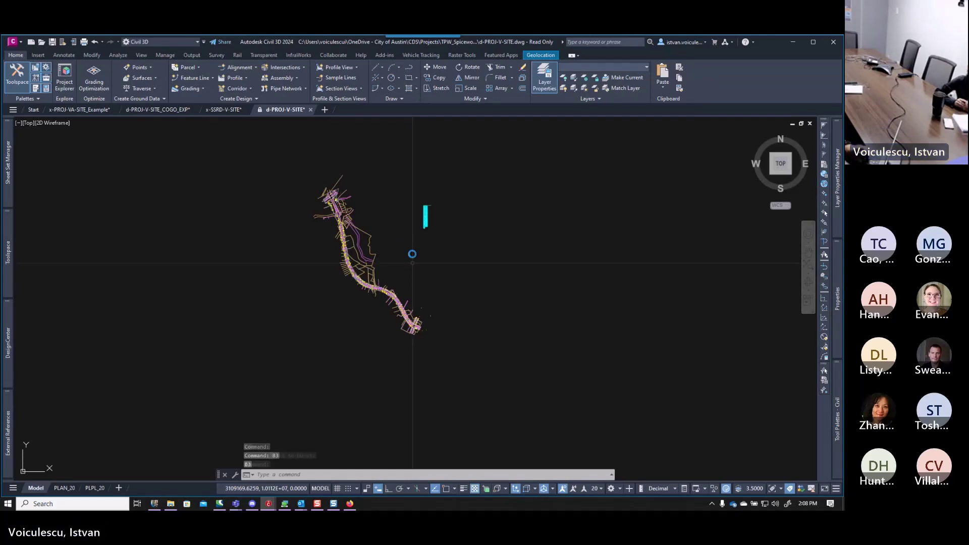
key("Escape")
key("Escape")
key("Escape")
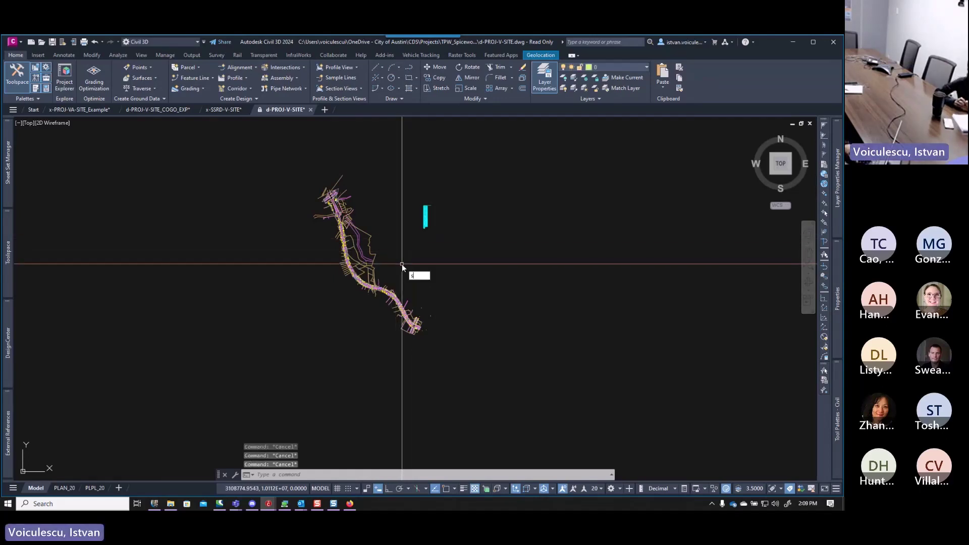
Run another SX_BLKA selection and B3 burst on the anonymous blocks still left in the drawing.
type("SX_")
key("Escape")
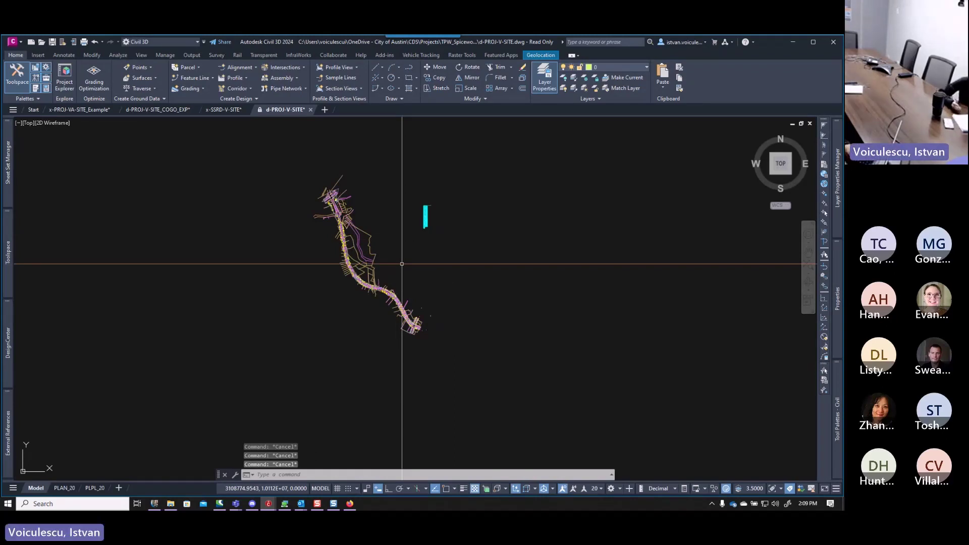
type("SX_BLKA")
key("Return")
type("B3")
key("Return")
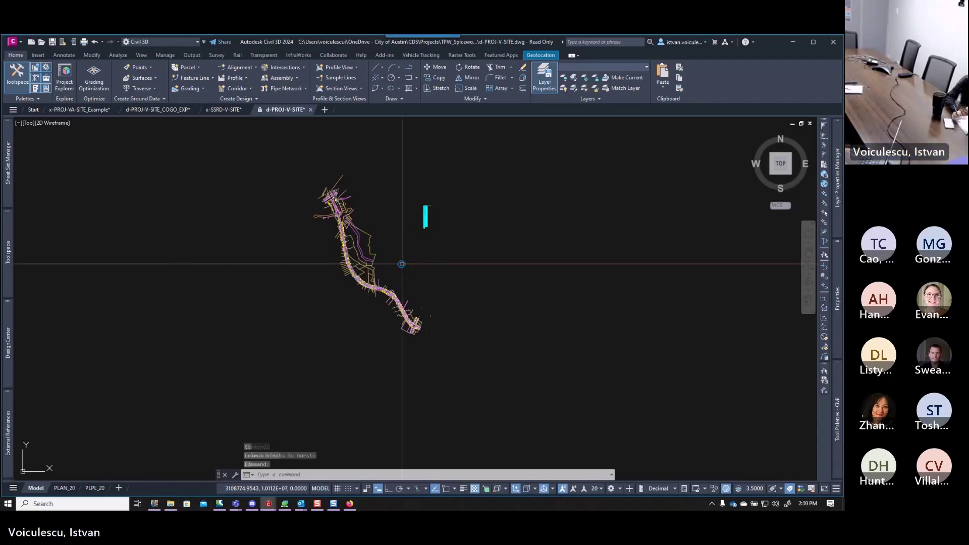
key("Escape")
key("Escape")
key("Escape")
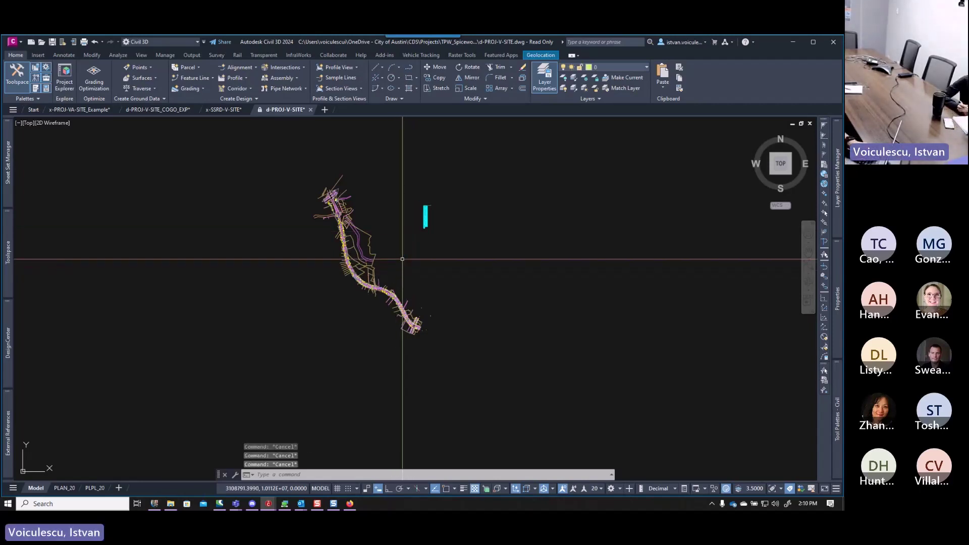
Check for leftover anonymous blocks with SX_BLKA and B3, and cancel the burst at its object selection.
type("sx_blka")
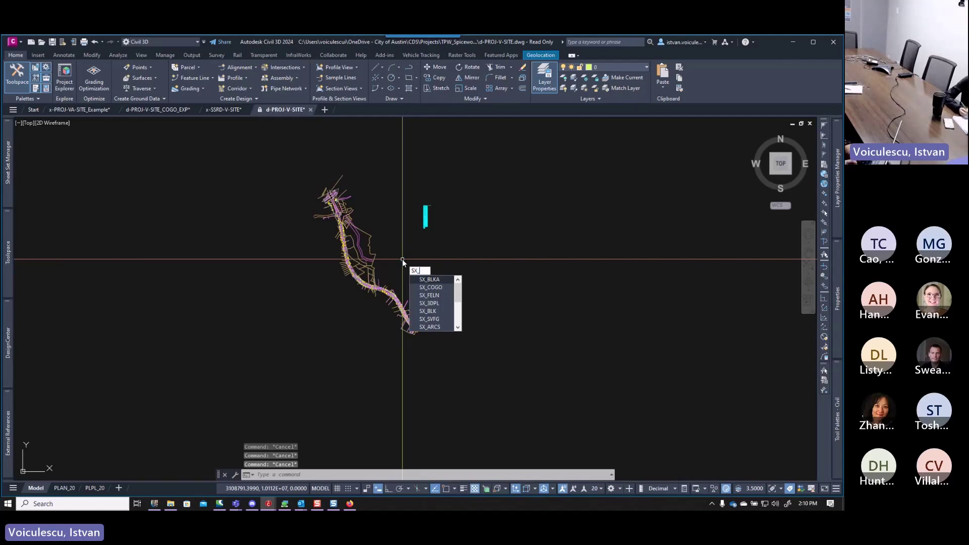
key("Return")
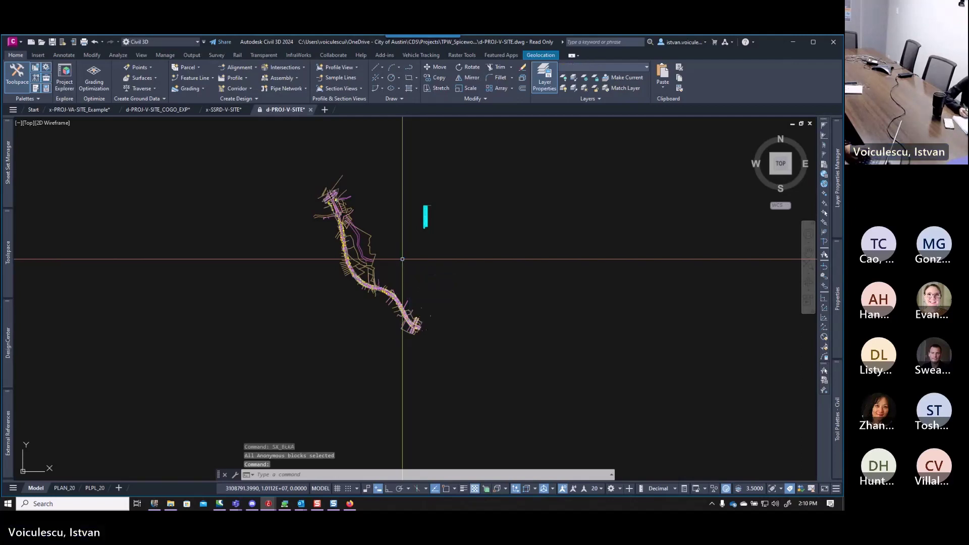
type("B3")
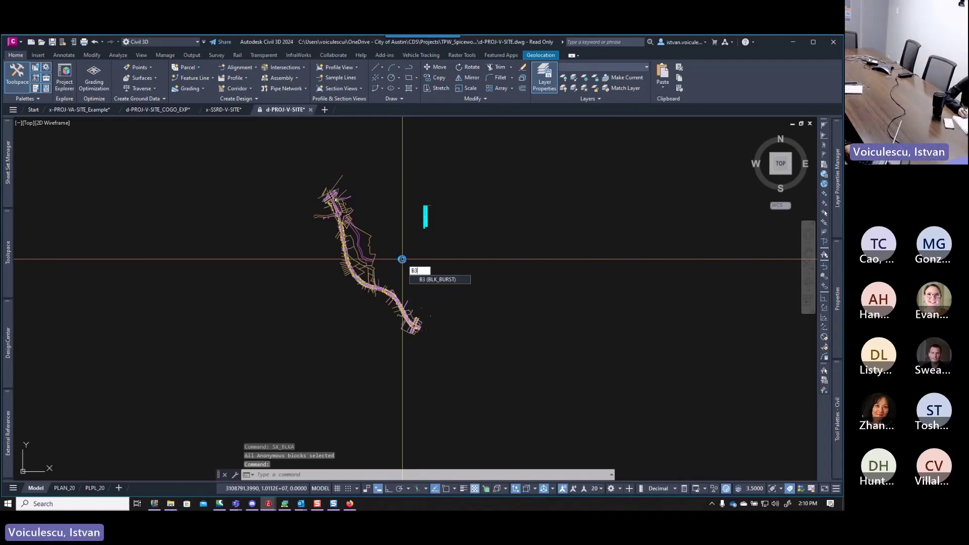
key("Return")
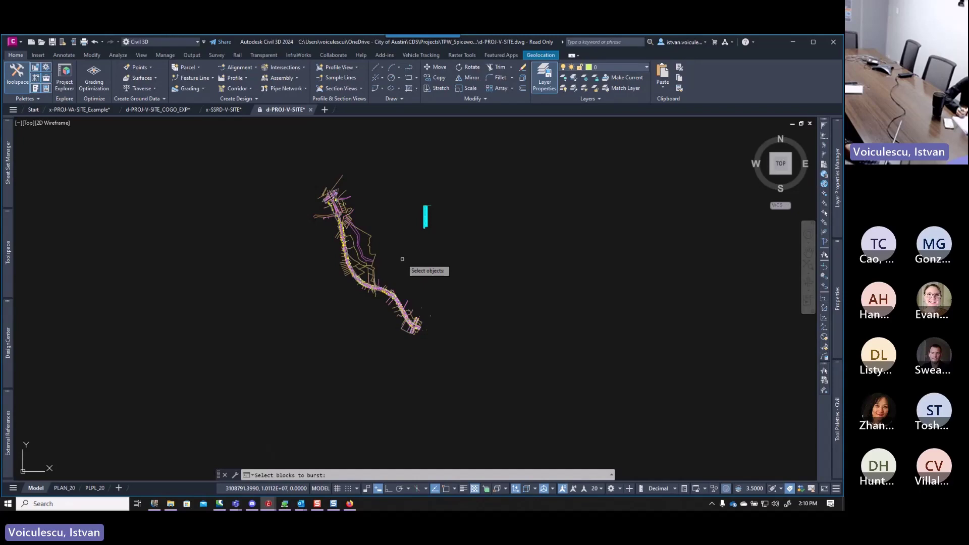
key("Escape")
key("Escape")
Check the block properties of the tree 2534 symbol beside the road, and clear the selection.
scroll(380, 278, "up", 10)
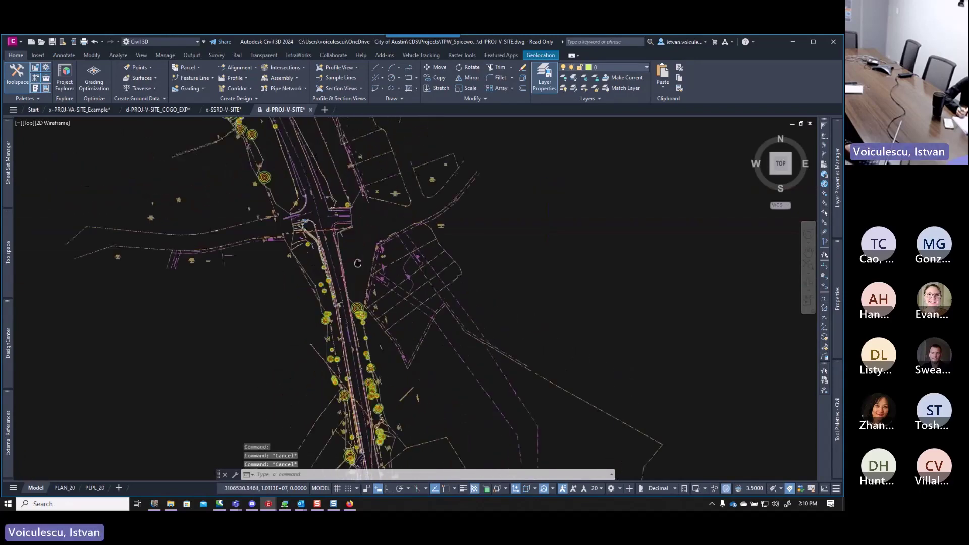
scroll(357, 263, "up", 5)
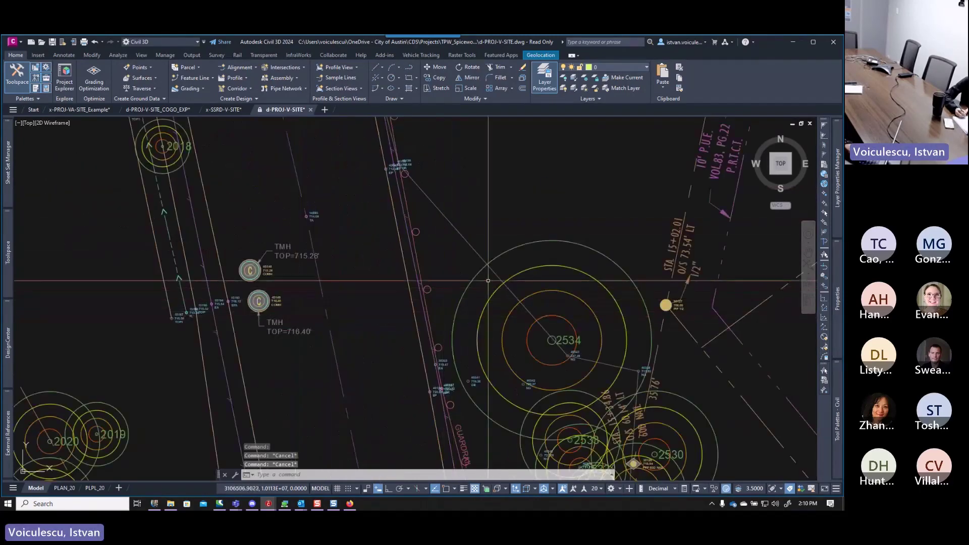
left_click(505, 251)
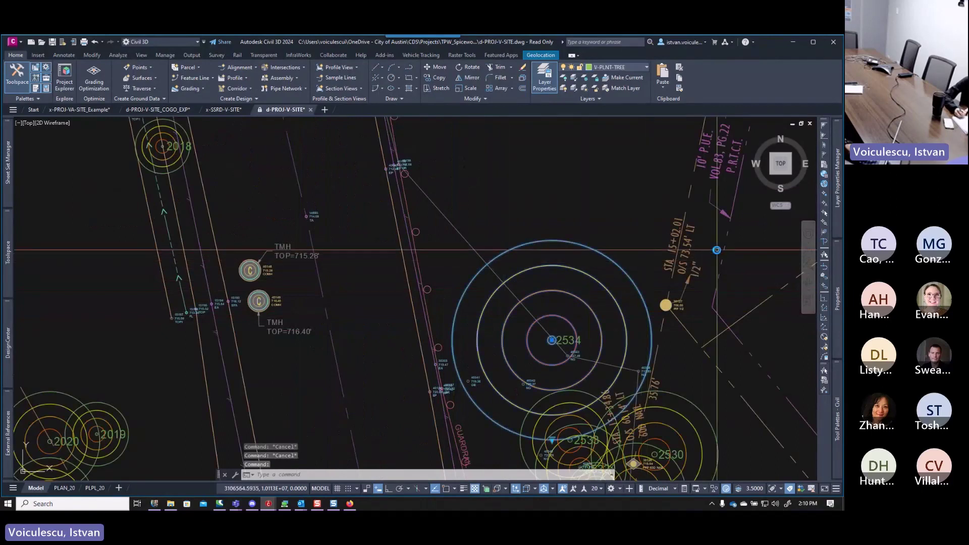
mouse_move(832, 308)
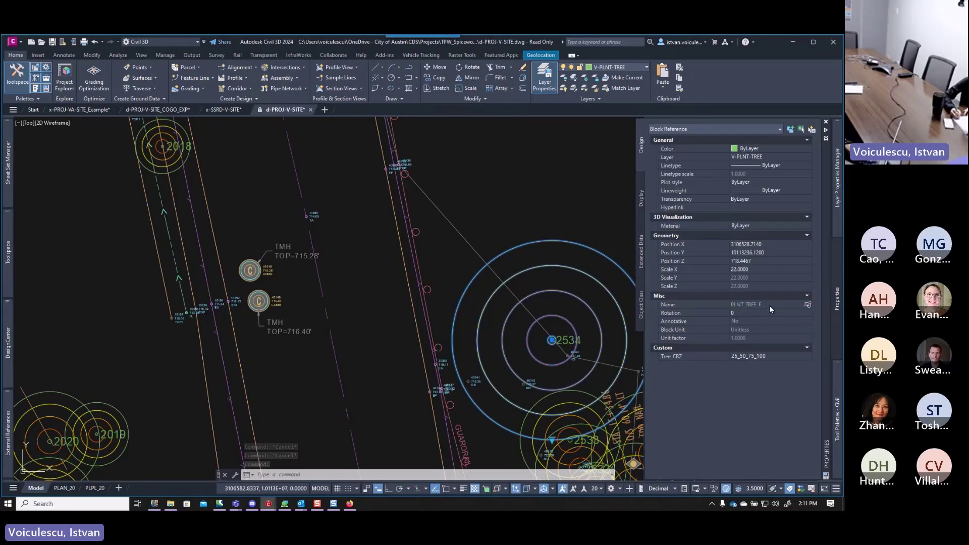
key("Escape")
key("Escape")
Check the block properties of the communications manhole symbol at point 40148, select its point label, and clear the selection.
scroll(216, 269, "up", 5)
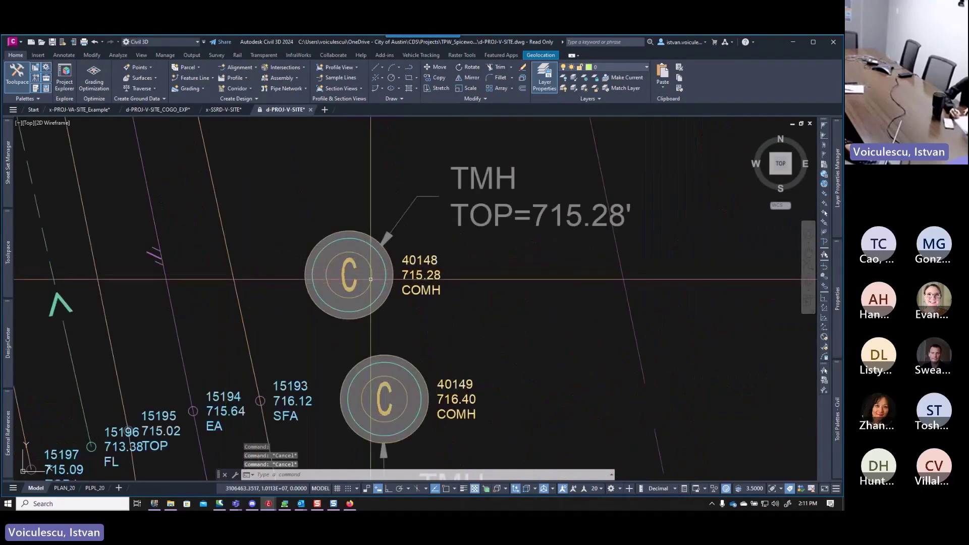
left_click(371, 262)
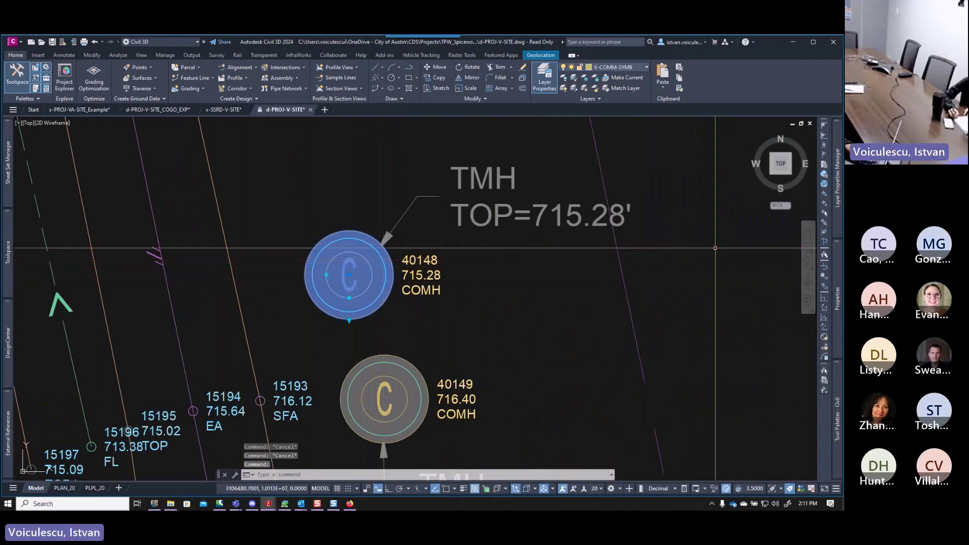
mouse_move(839, 280)
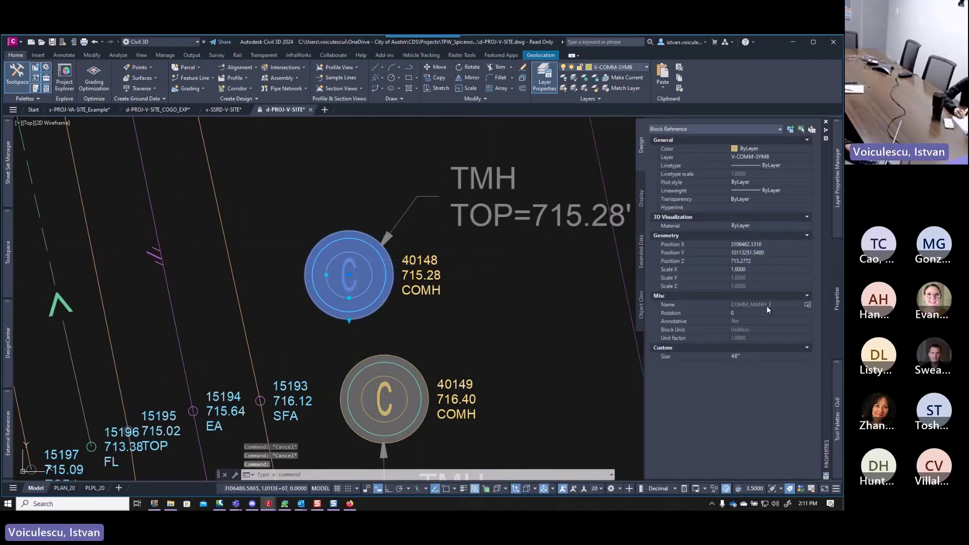
key("Escape")
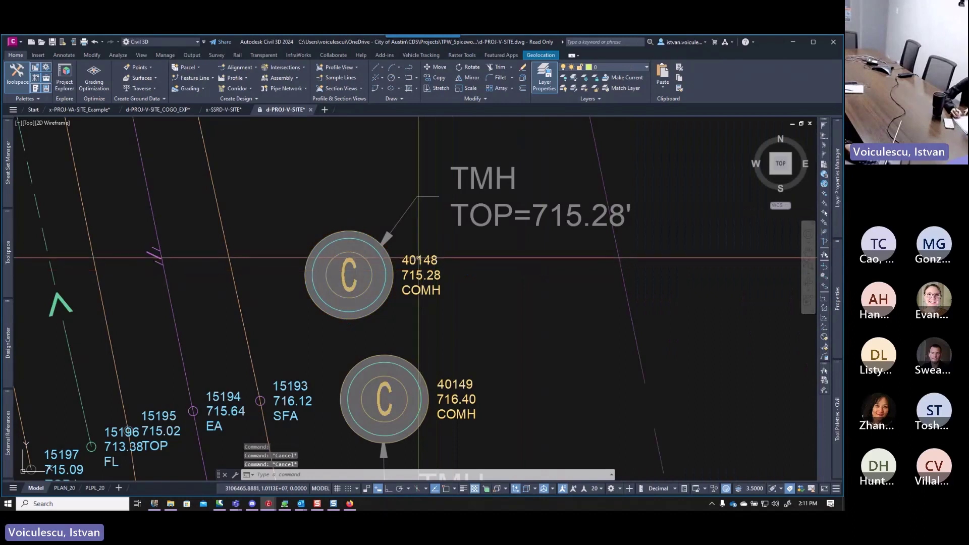
left_click(419, 258)
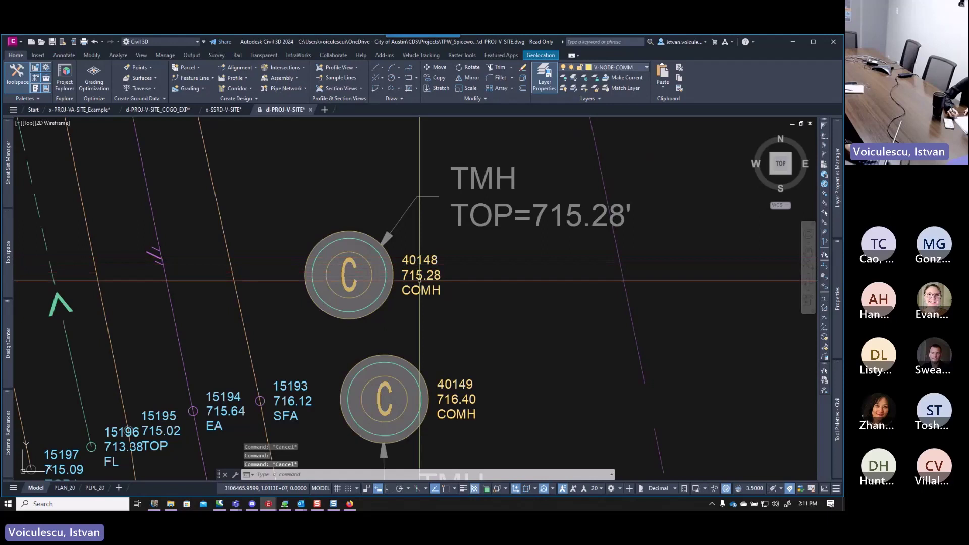
key("Escape")
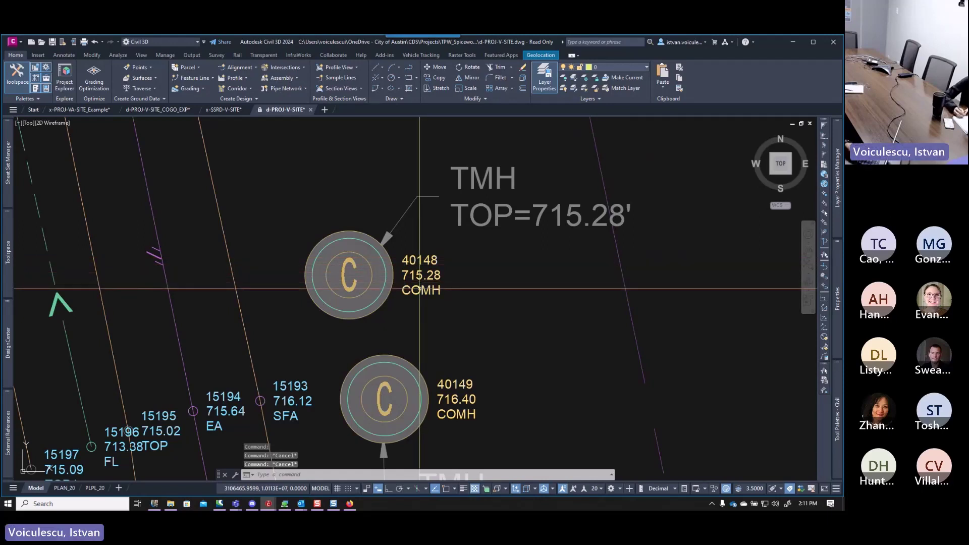
key("Escape")
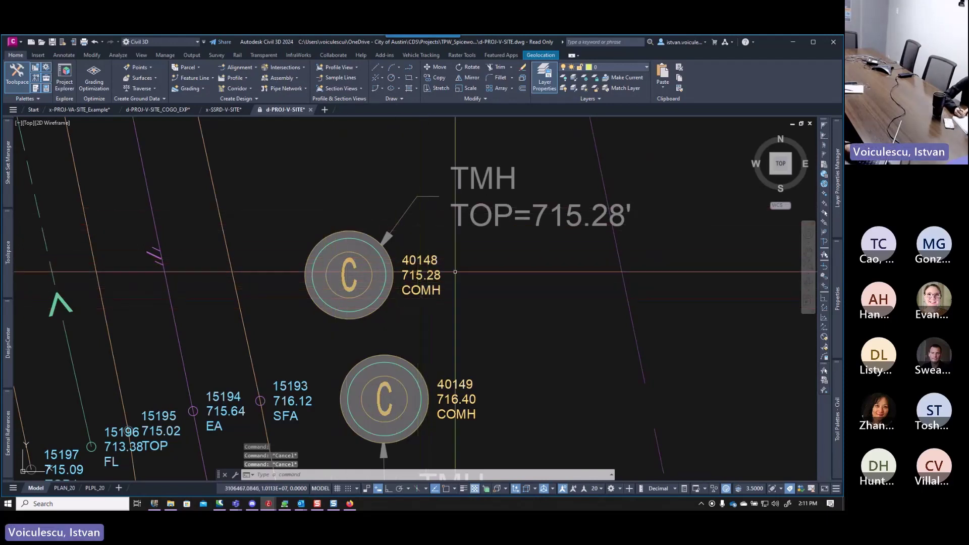
scroll(395, 287, "down", 6)
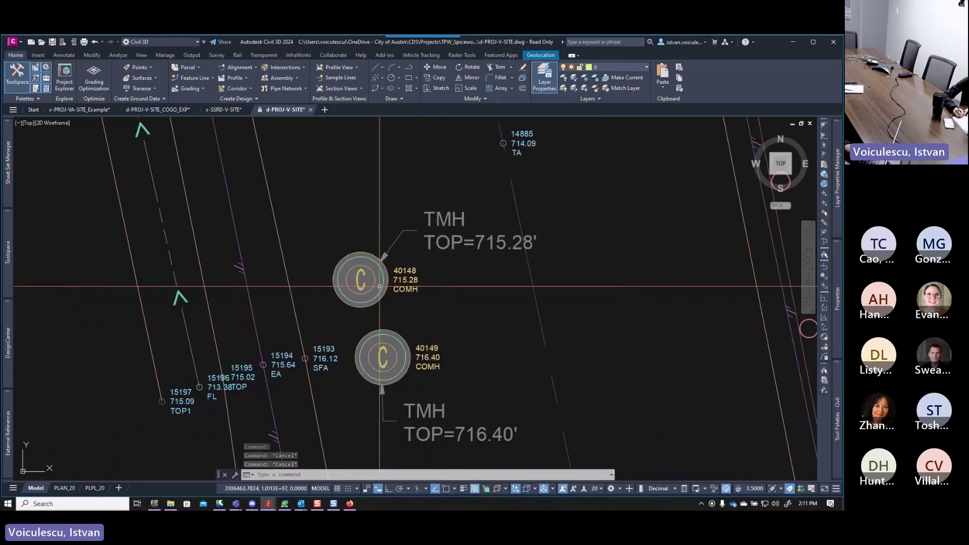
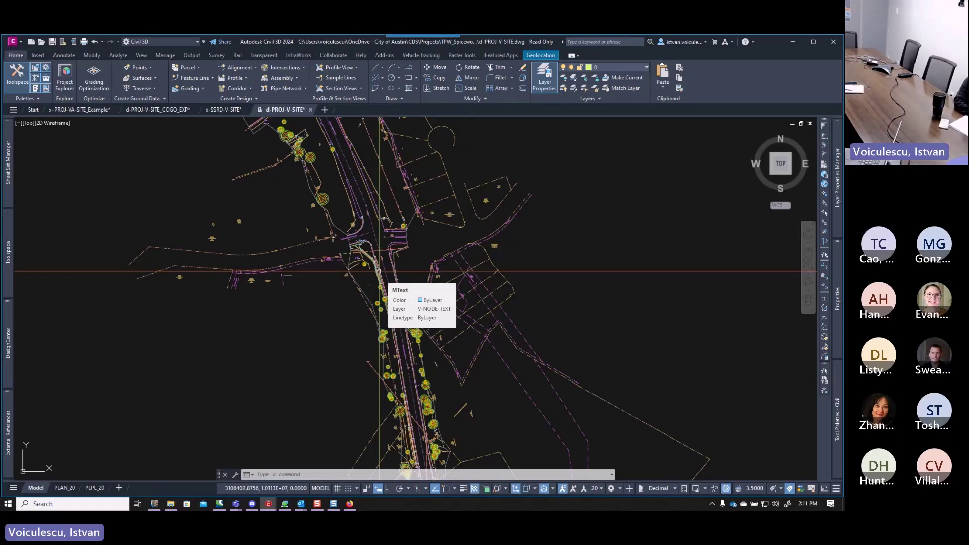
Check the drawing for survey figures with SX_SVFG, review the selection's properties, and clear it.
type("sx_sv")
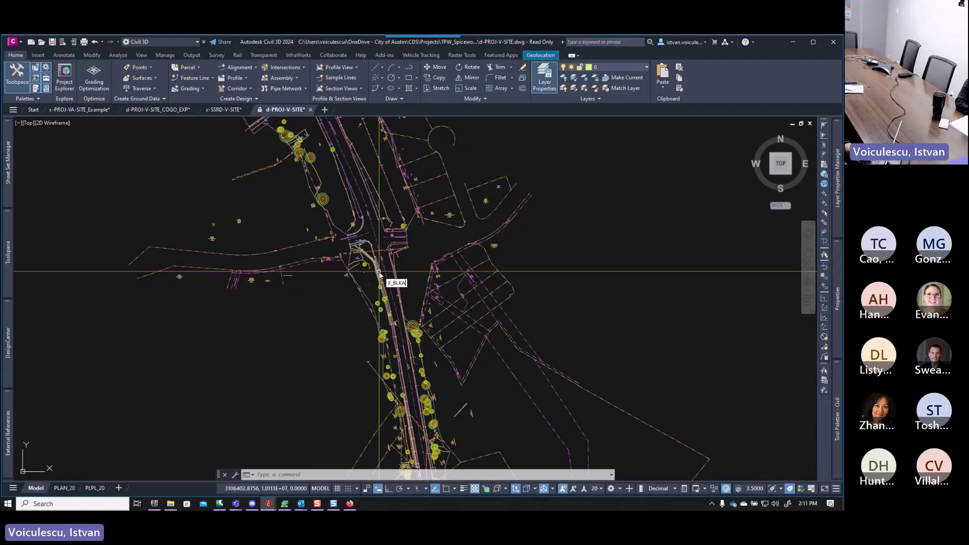
type("fg")
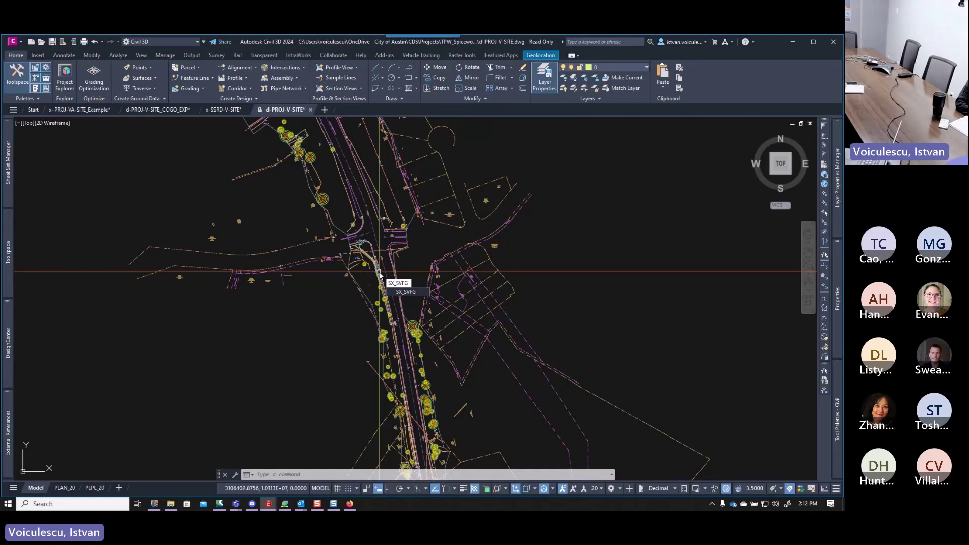
key("Return")
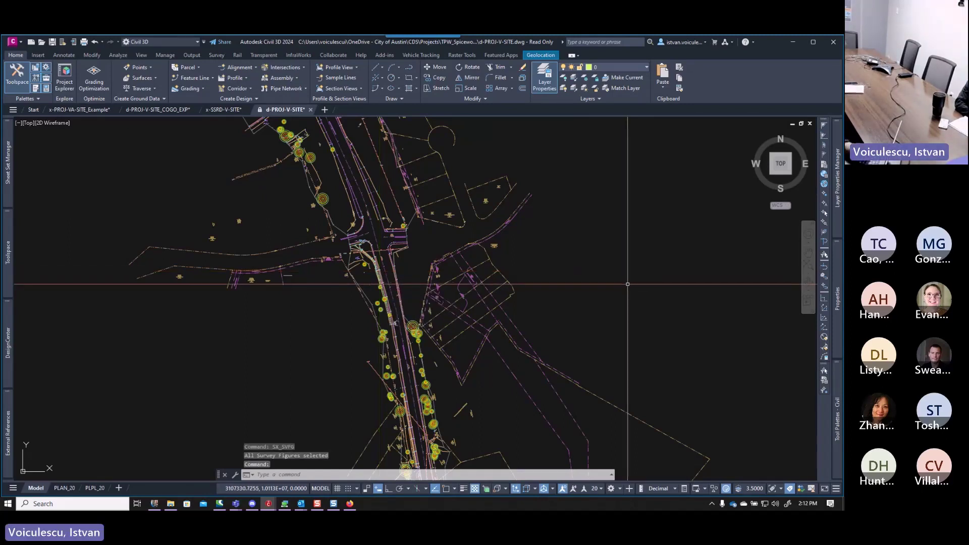
mouse_move(841, 310)
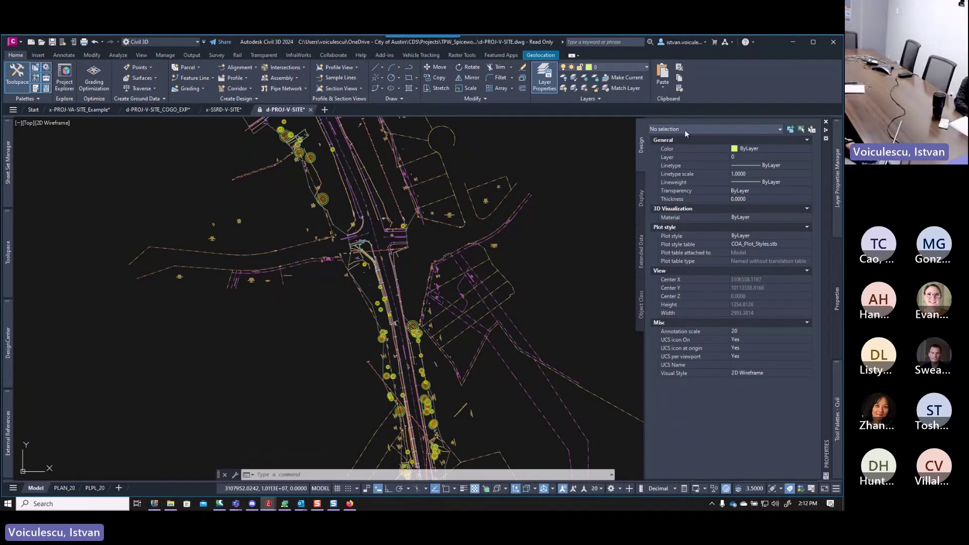
key("Escape")
key("Escape")
key("Escape")
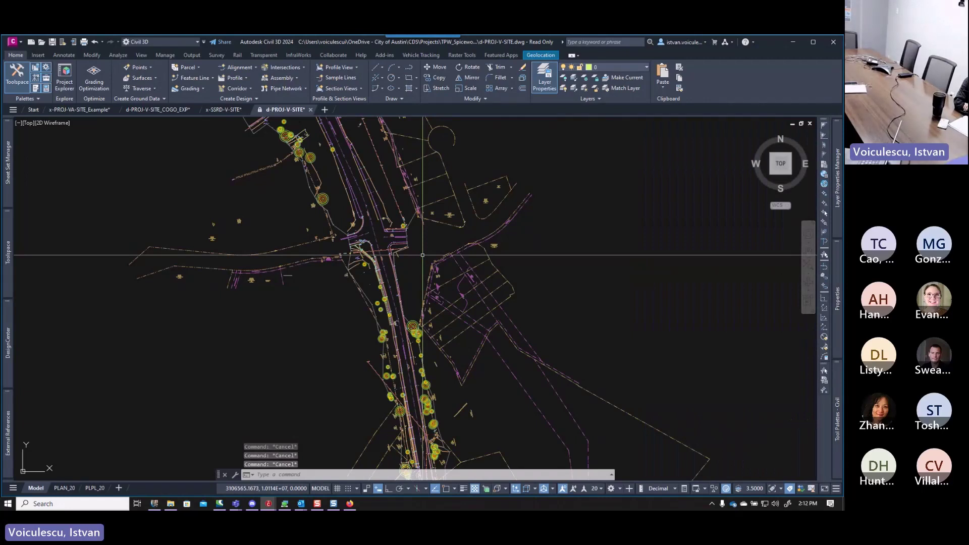
Select all feature lines with SX_FELN and explode them.
type("sx")
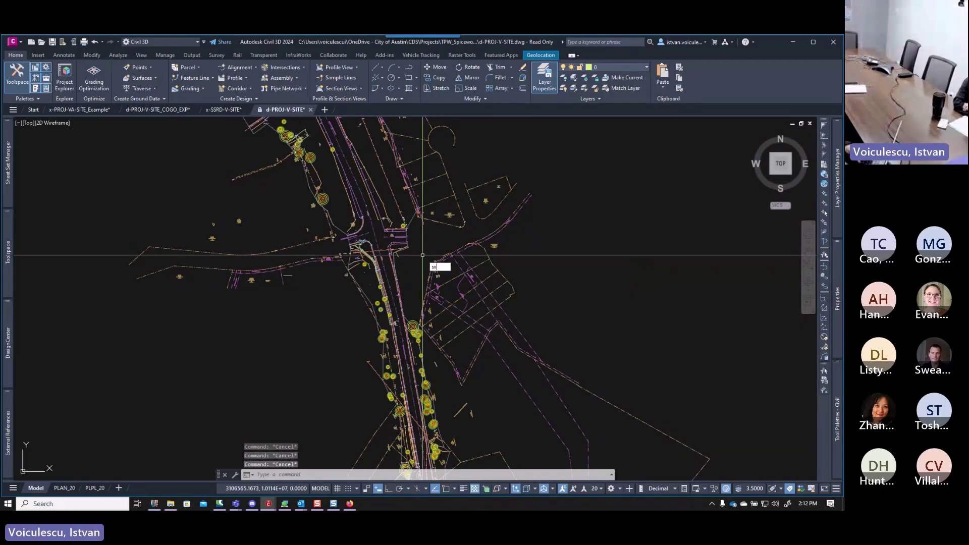
type("_FE")
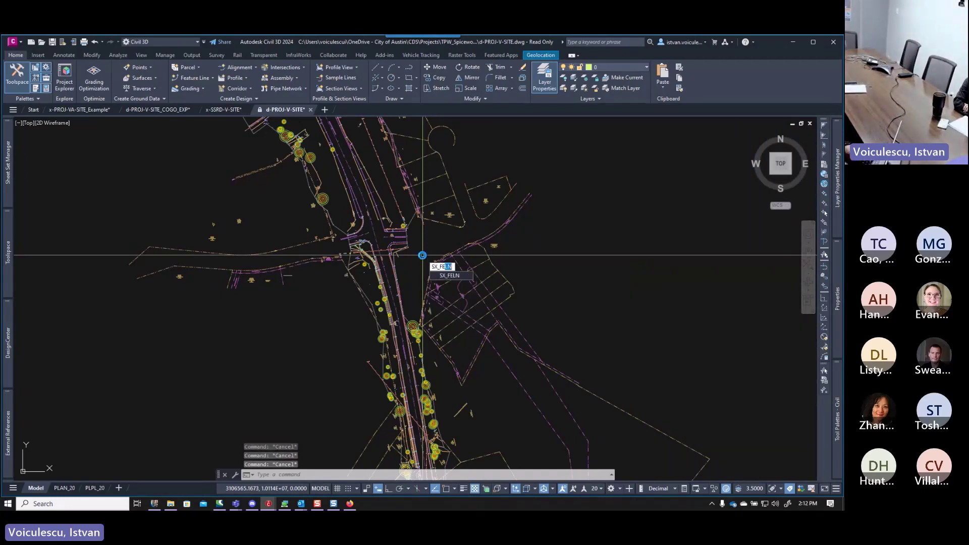
type("LN")
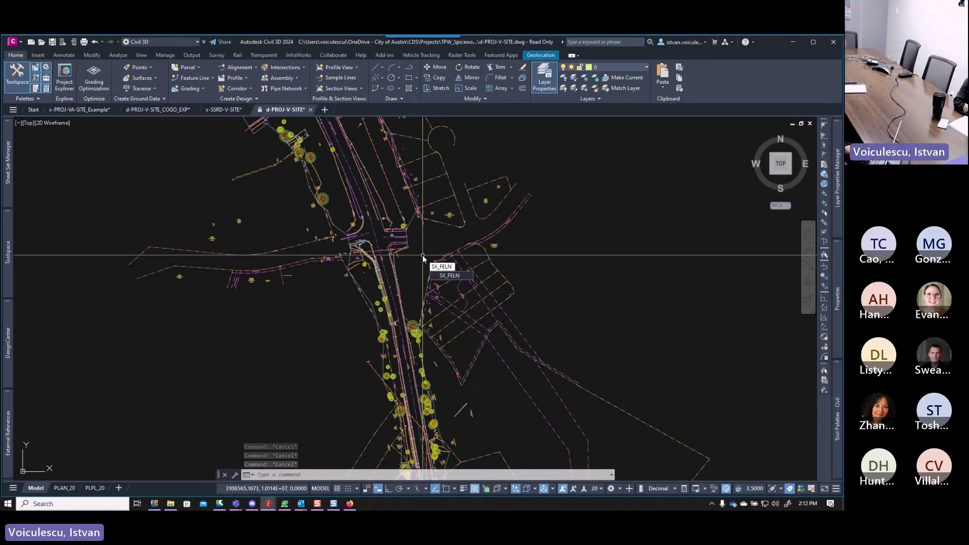
key("Return")
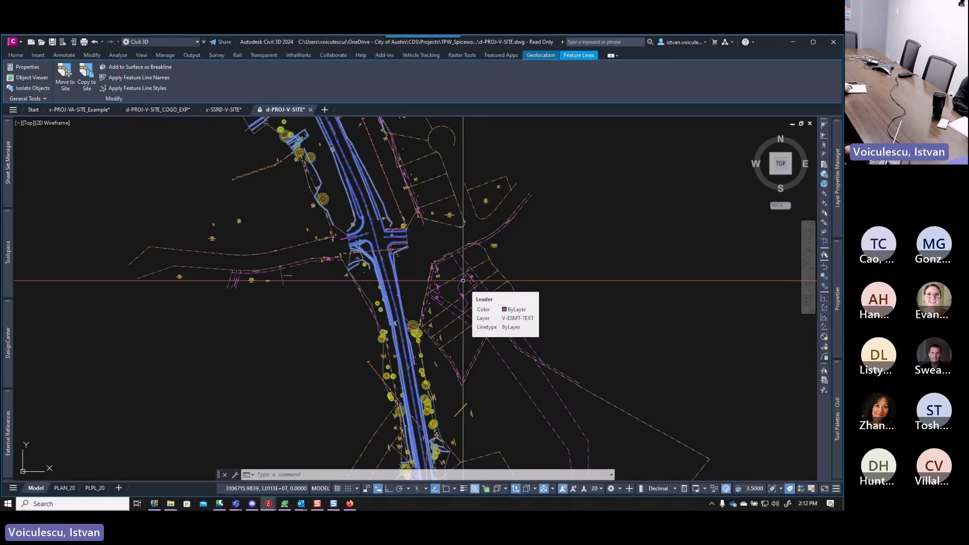
type("ex")
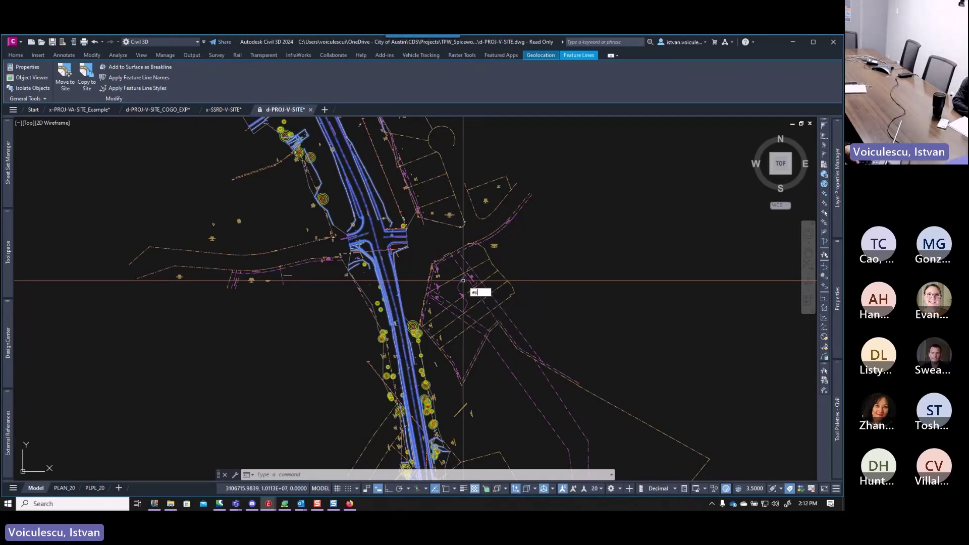
key("Return")
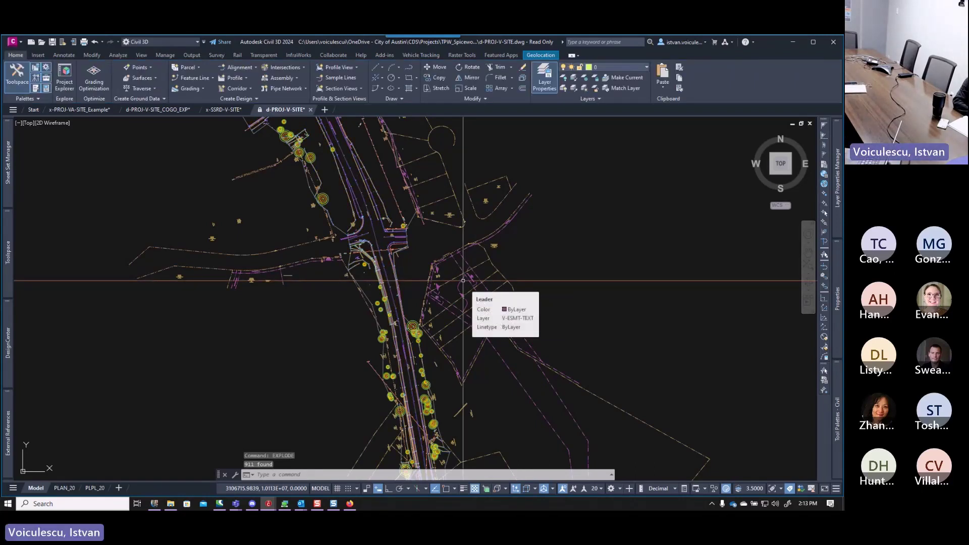
Check for leftover feature lines with another SX_FELN selection and its properties, and clear the selection.
type("SX")
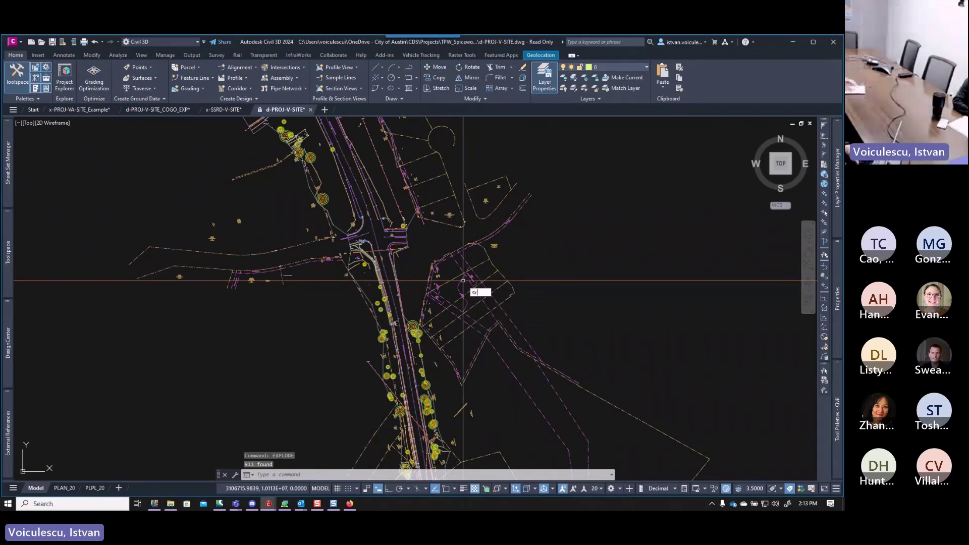
type("_feln")
key("Return")
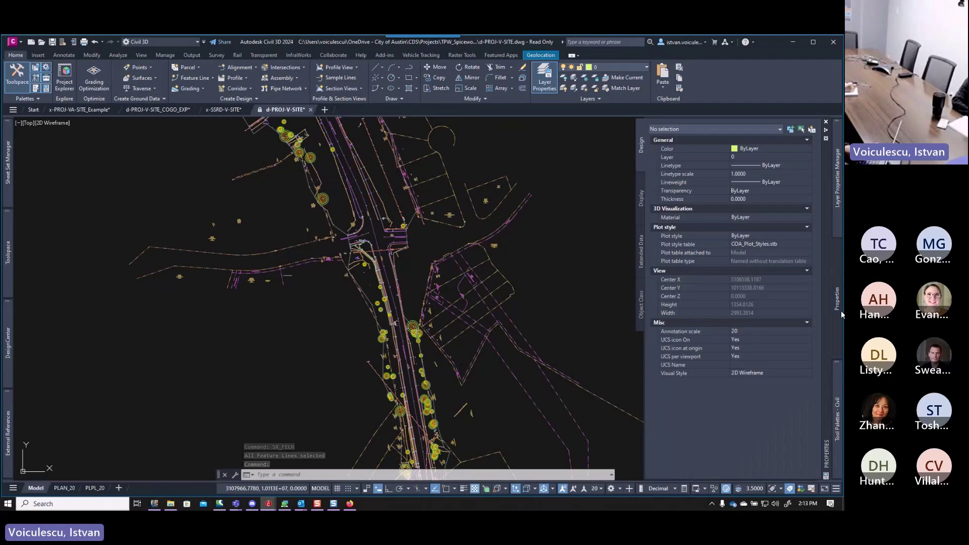
key("Escape")
key("Escape")
Check the object type and properties of the road centerline at the Old Spicewood Springs Road intersection, and clear the selection.
scroll(292, 228, "up", 5)
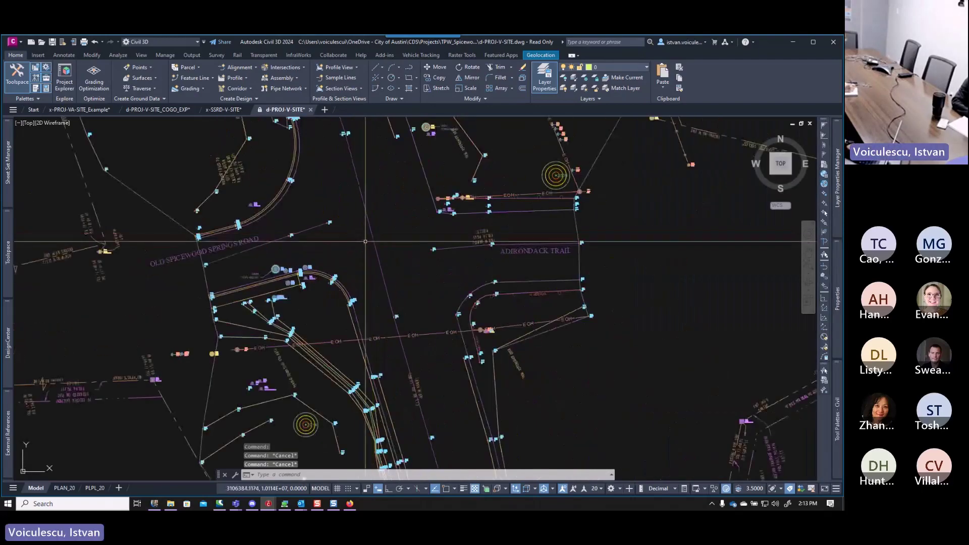
scroll(363, 217, "up", 5)
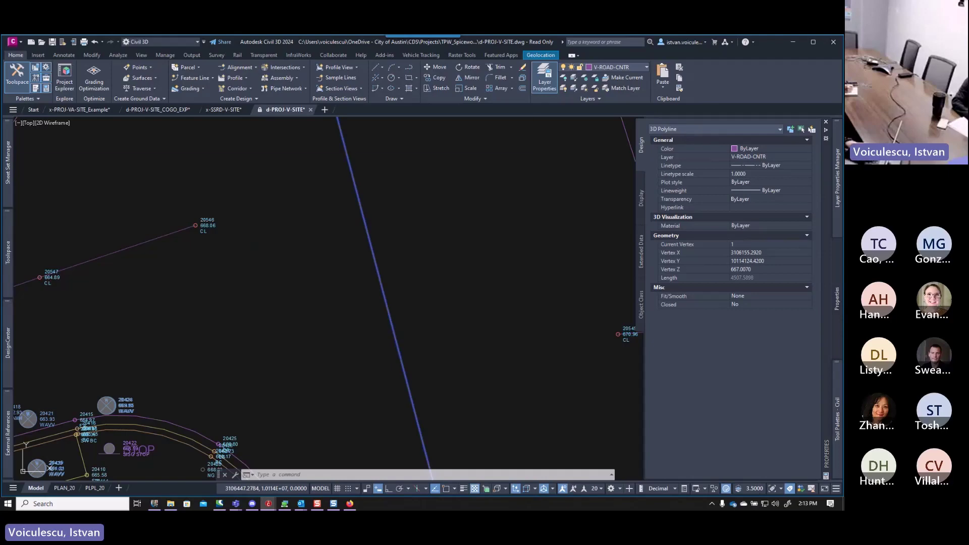
key("Escape")
key("Escape")
scroll(500, 234, "down", 3)
scroll(500, 234, "down", 2)
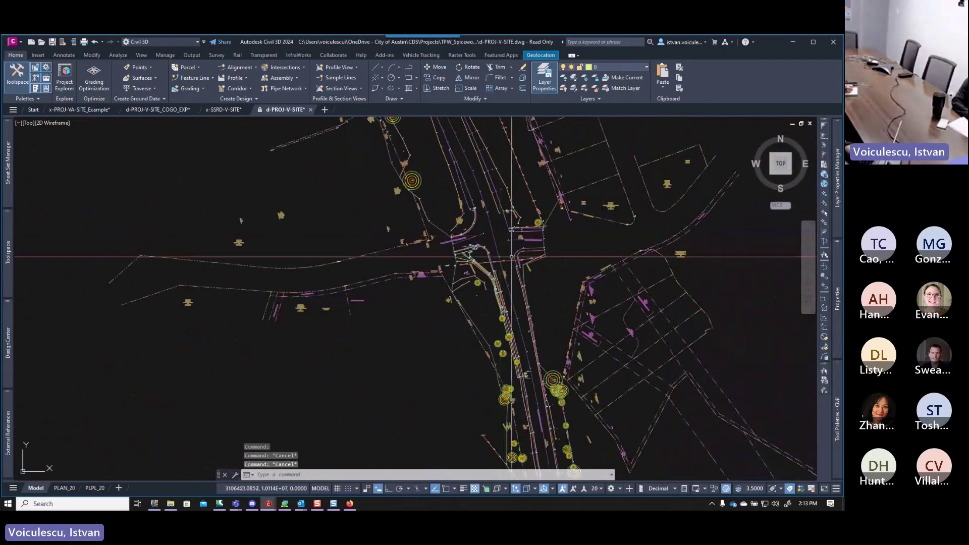
middle_click_drag(501, 234, 460, 254)
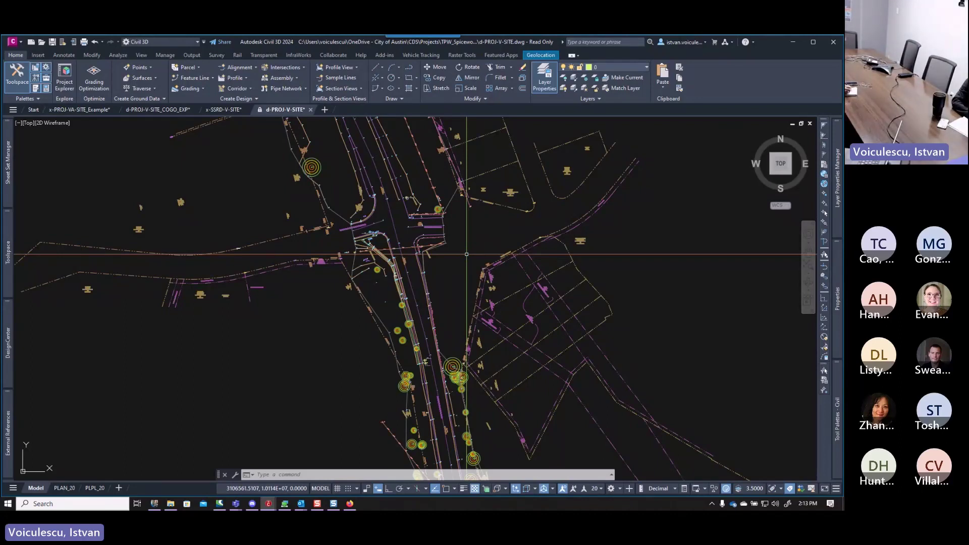
Select all 3D polylines with SX_3DPL and convert them to polylines with CONVERT3DPOLYS.
type("SX")
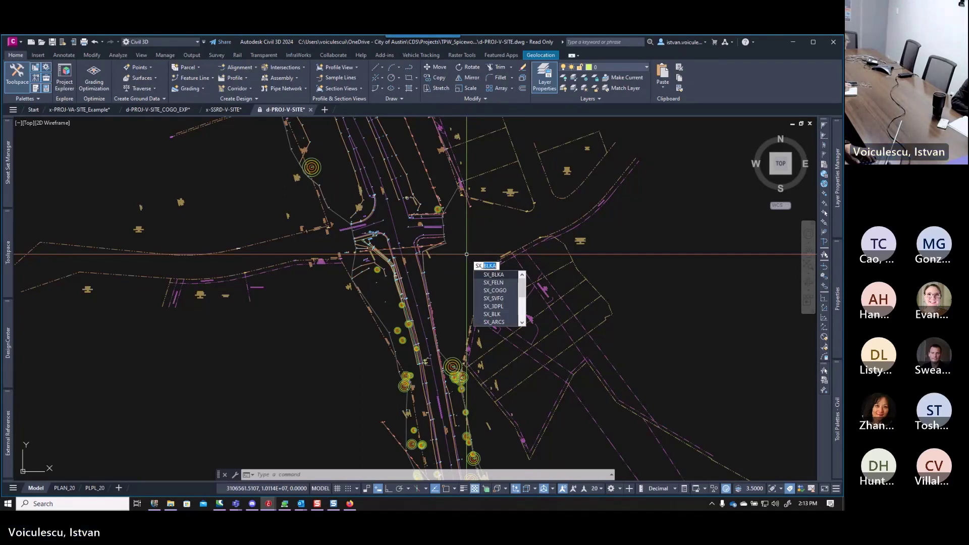
type("_3")
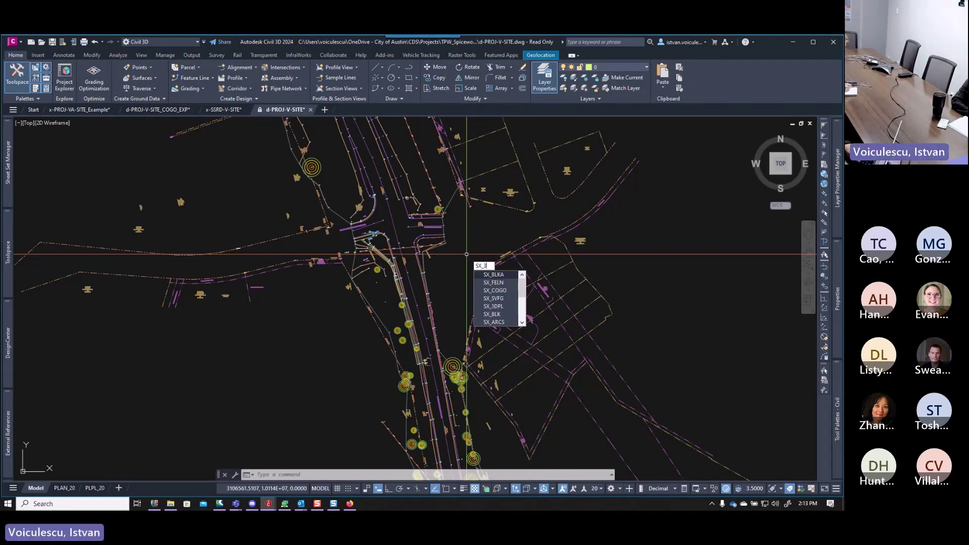
type("DPL")
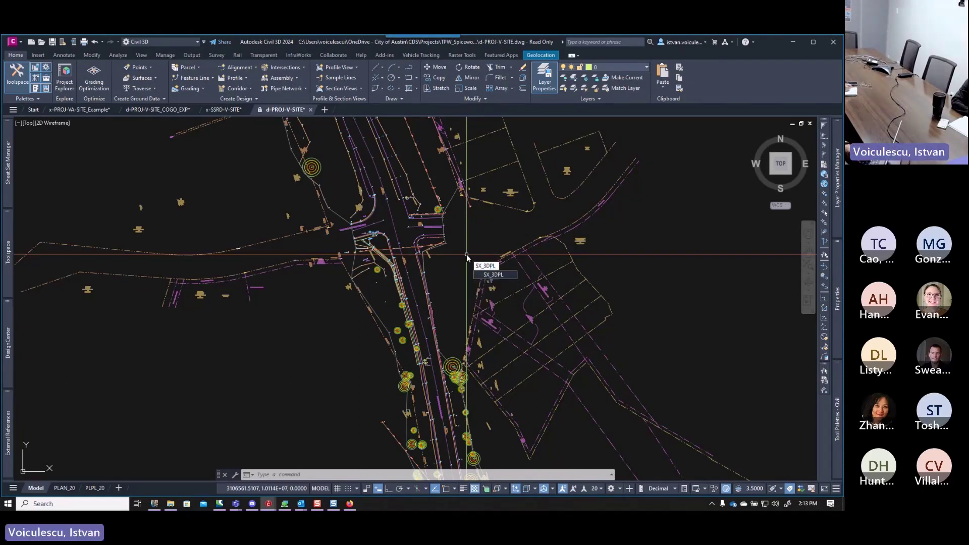
key("Return")
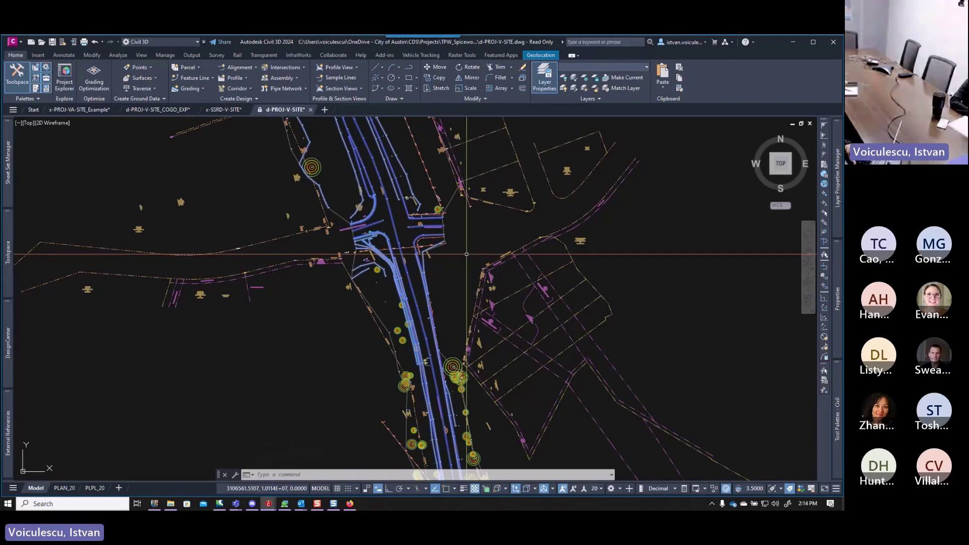
type("convert3d")
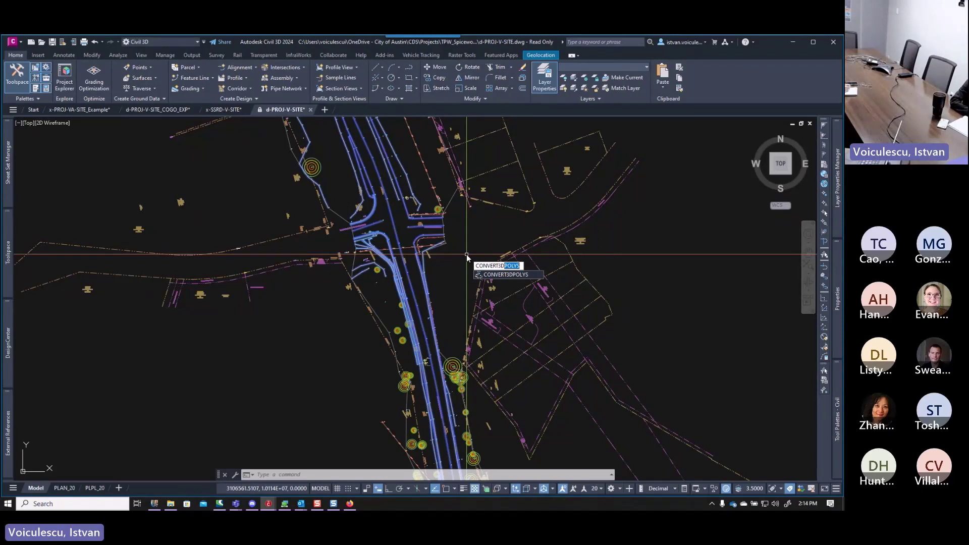
key("Return")
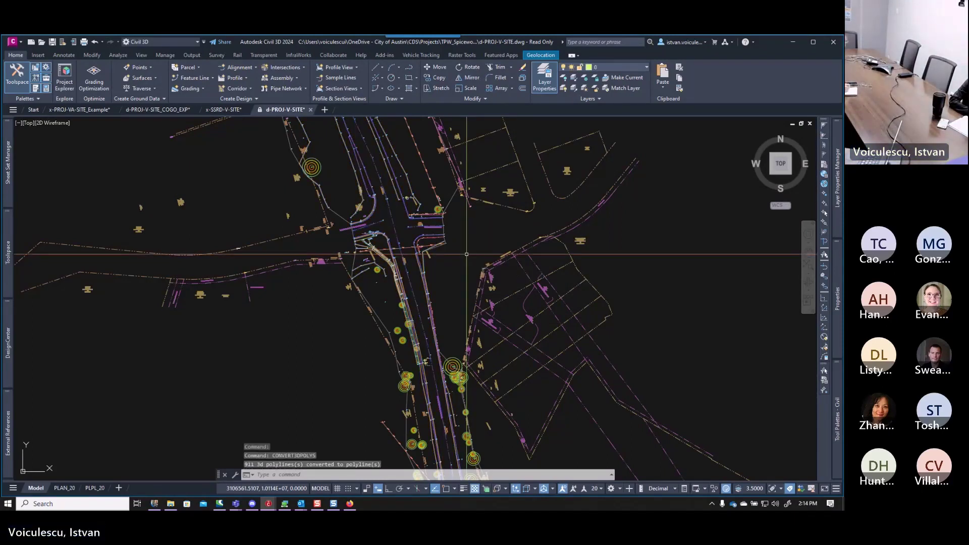
Check the object type and elevation of the converted road centerline at the Old Spicewood Springs Road intersection, and clear the selection.
scroll(444, 242, "up", 5)
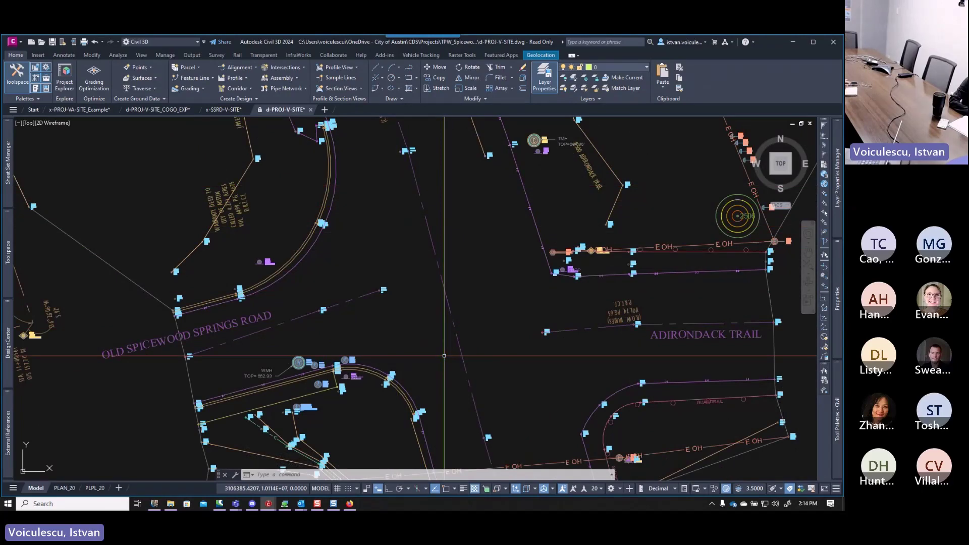
scroll(475, 313, "down", 5)
scroll(476, 313, "up", 2)
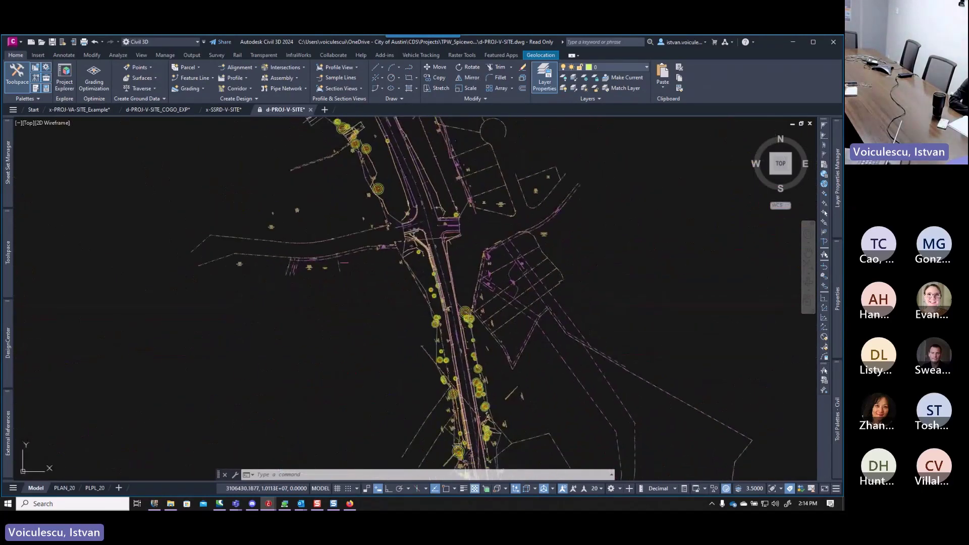
scroll(426, 231, "up", 3)
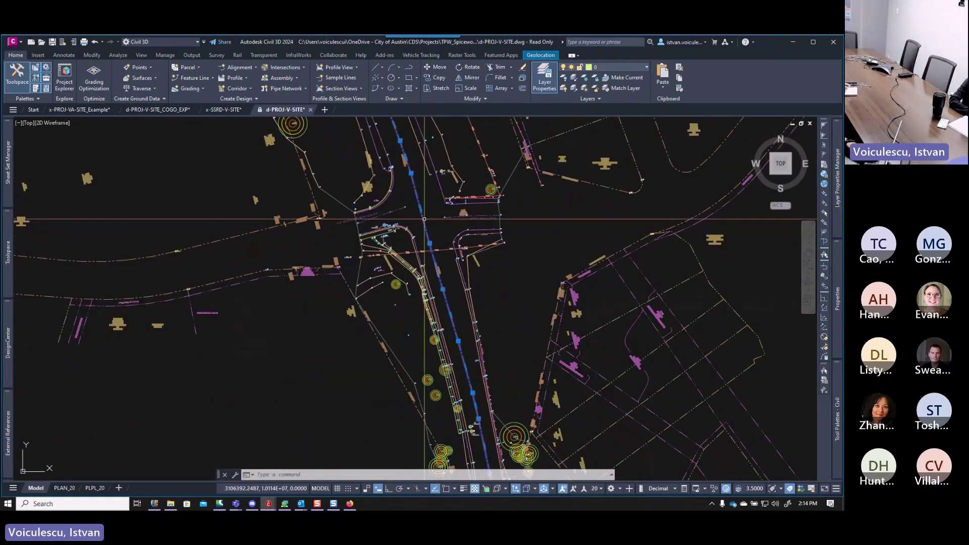
left_click(423, 219)
mouse_move(836, 300)
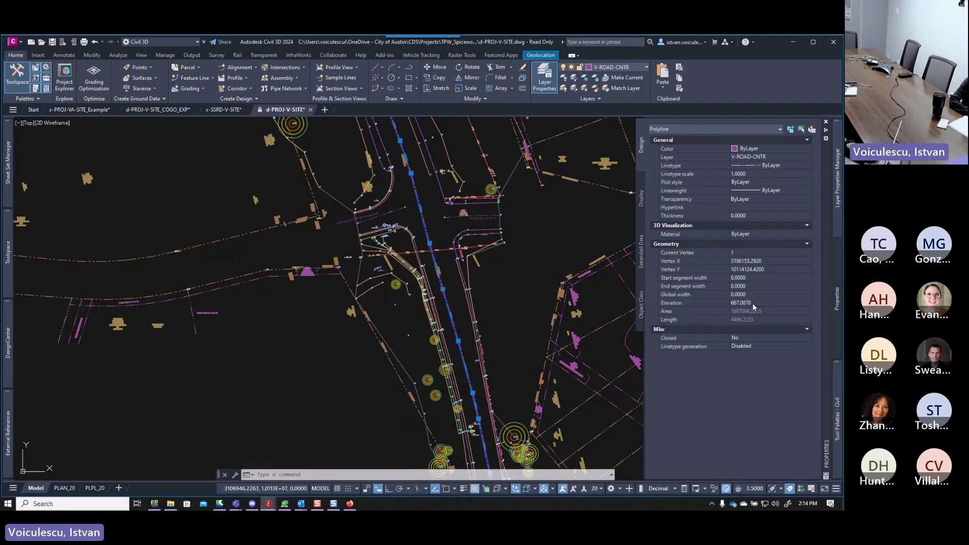
key("Escape")
key("Escape")
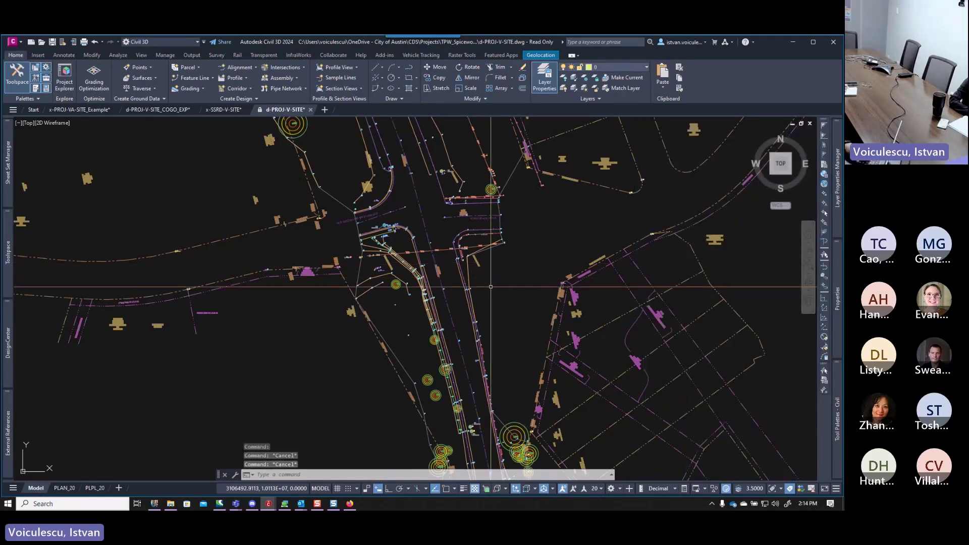
Select all polylines with SX_POLY, set their elevation to 0, and clear the selection.
type("sx_POL")
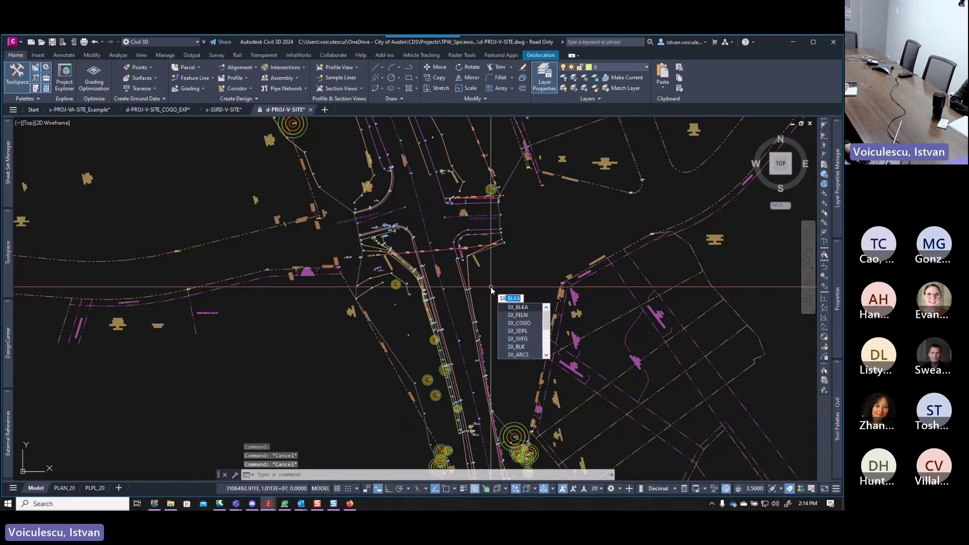
type("y")
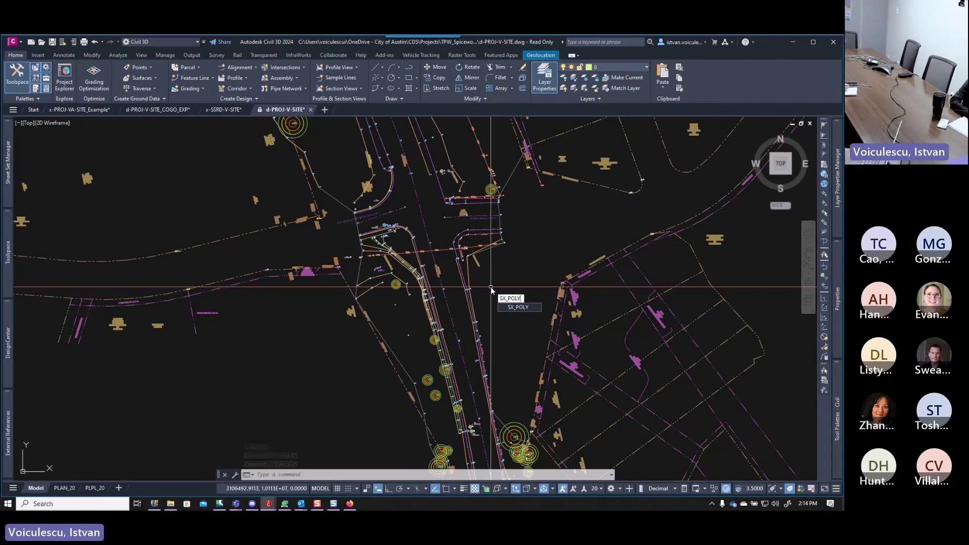
key("Return")
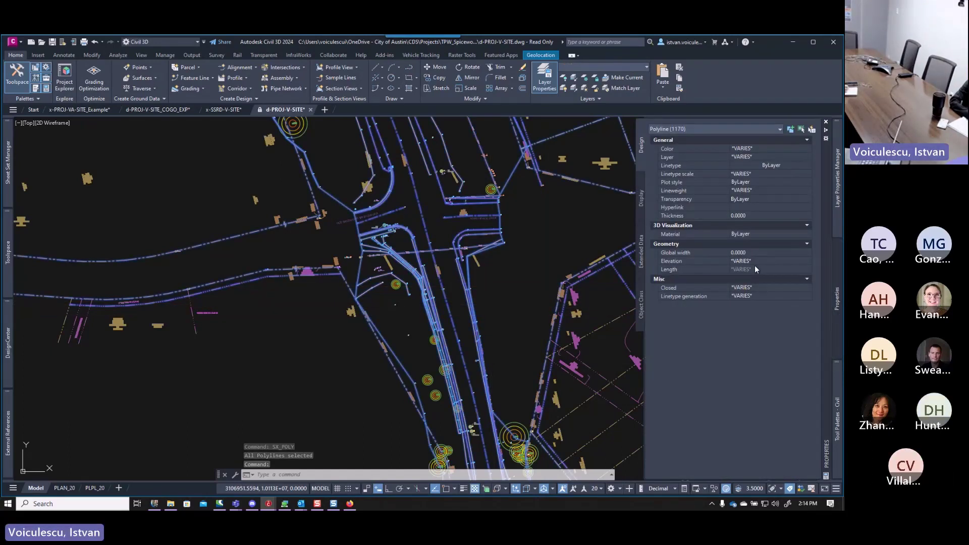
left_click(753, 261)
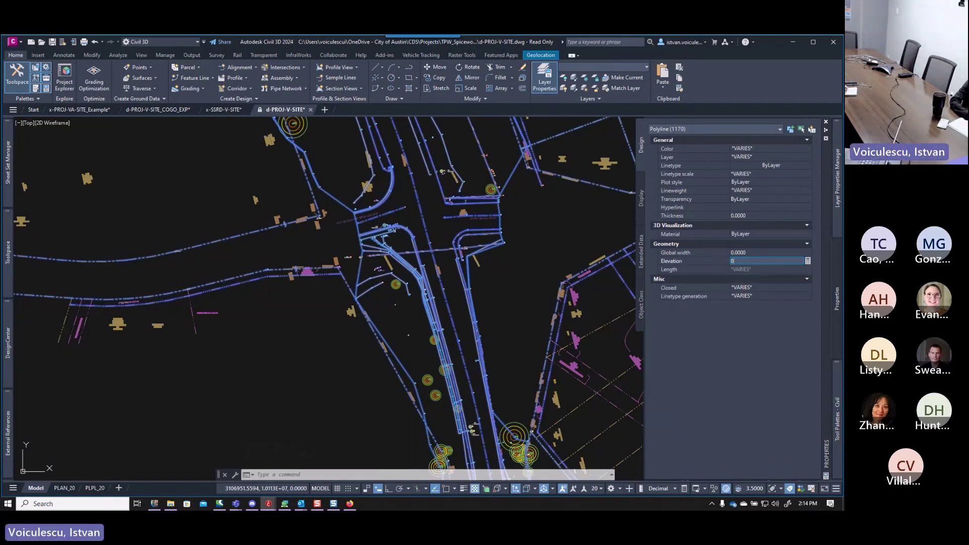
key("Return")
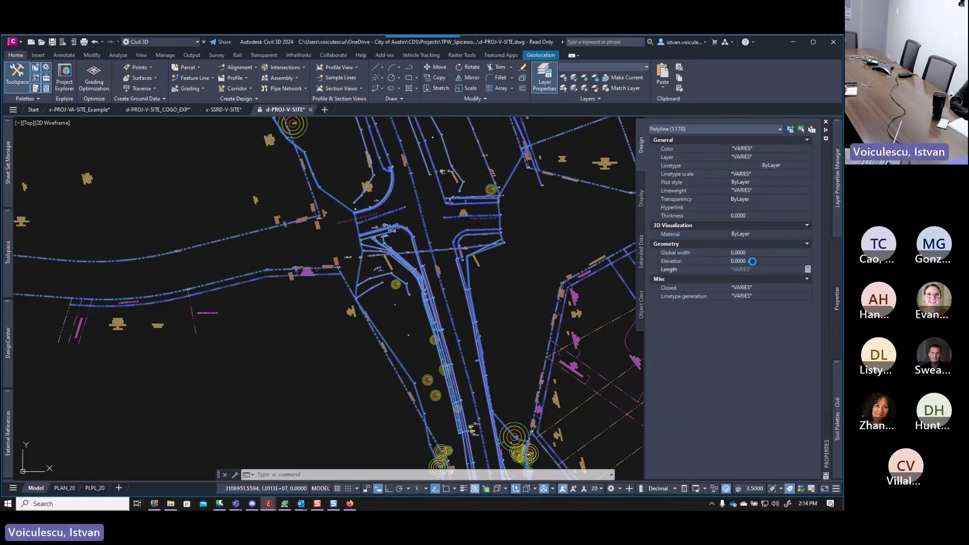
key("ctrl+1")
key("Escape")
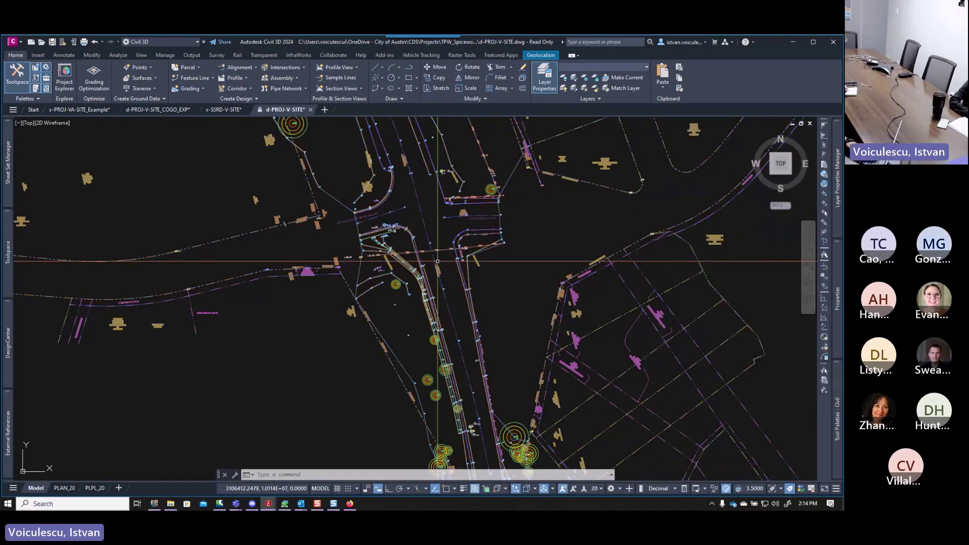
Check the properties of the tree block northwest of the Old Spicewood Springs Road intersection, and clear the selection.
scroll(375, 232, "up", 5)
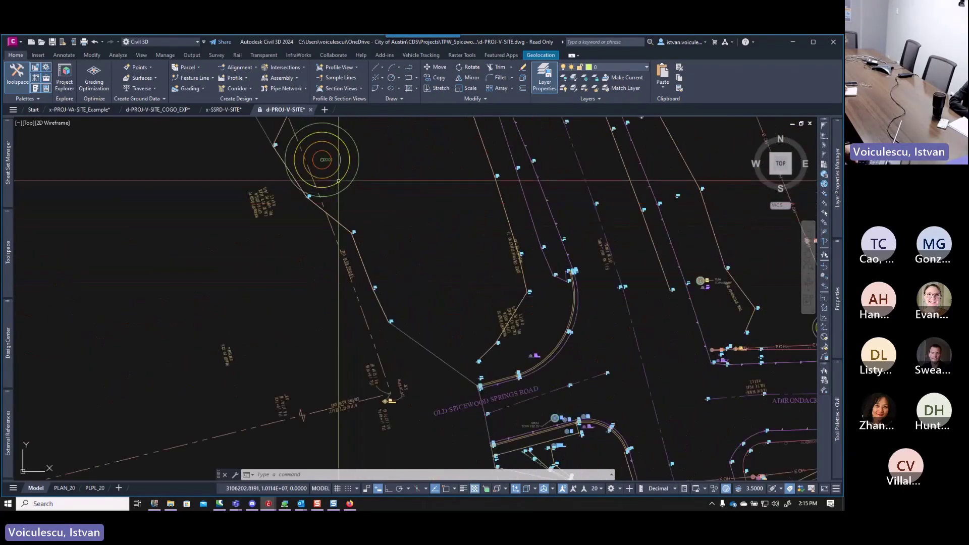
left_click(334, 173)
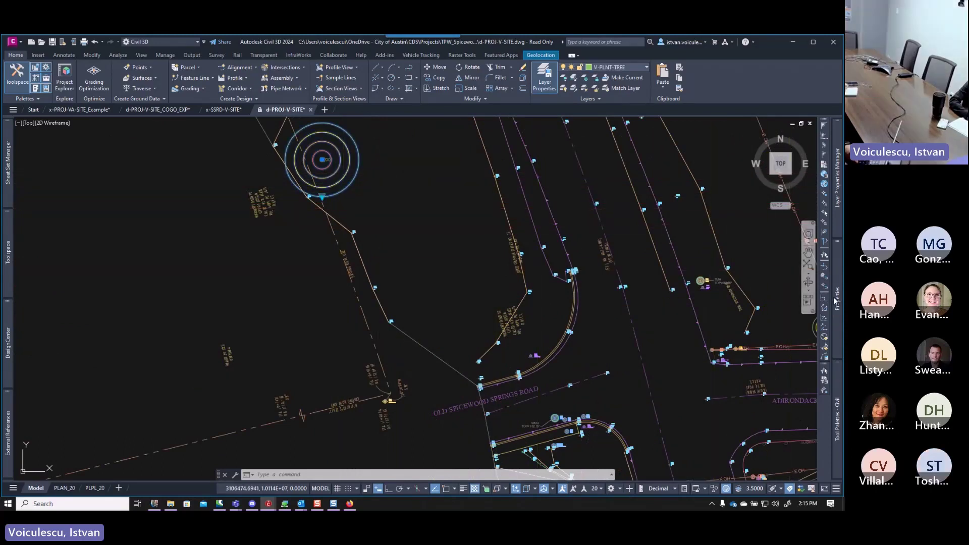
mouse_move(833, 297)
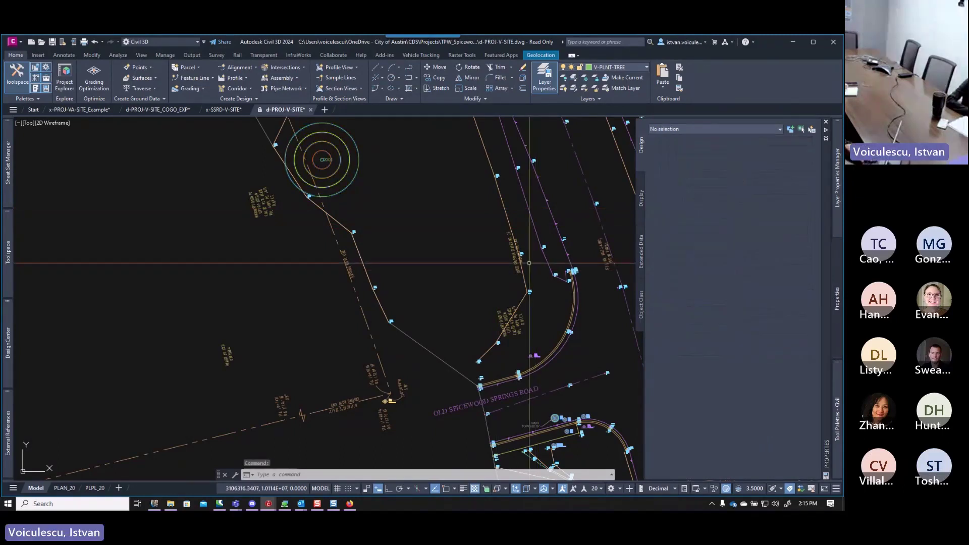
key("Escape")
key("Escape")
Select all blocks with SX_BLK, set their Z position to 0, and clear the selection.
scroll(434, 264, "down", 5)
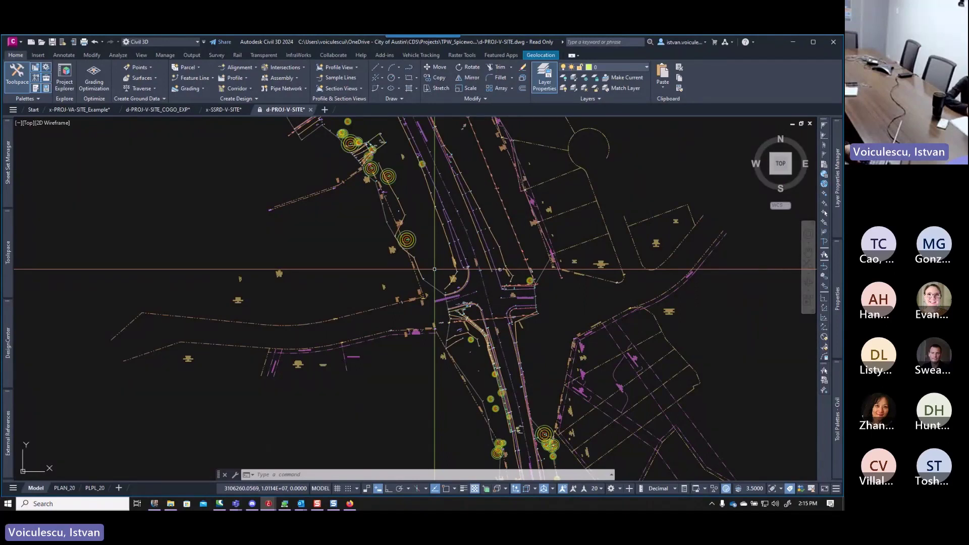
type("SX_BL")
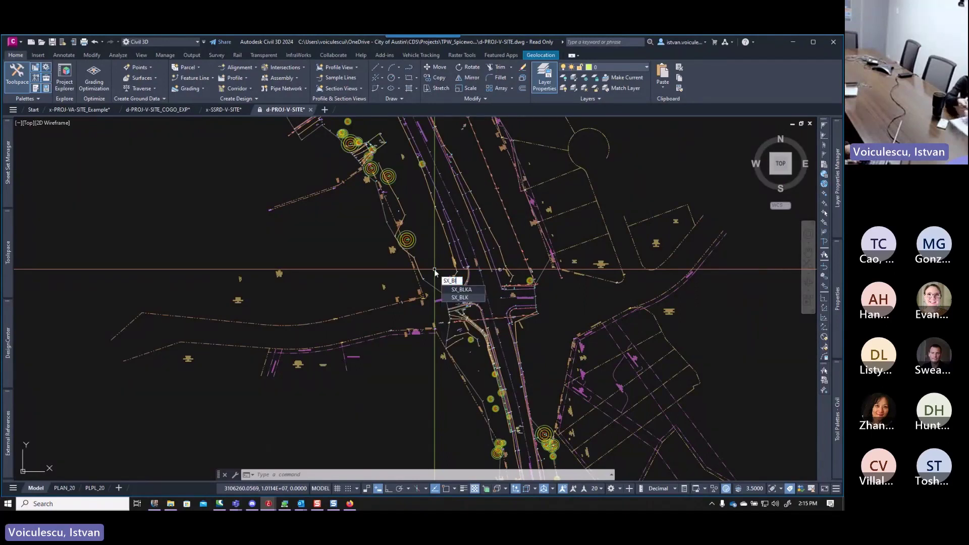
type("K")
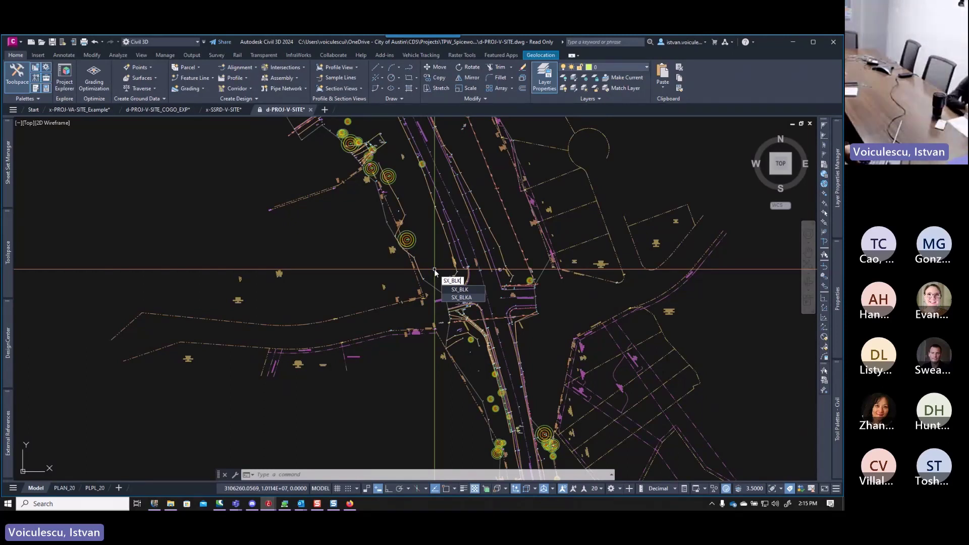
key("Return")
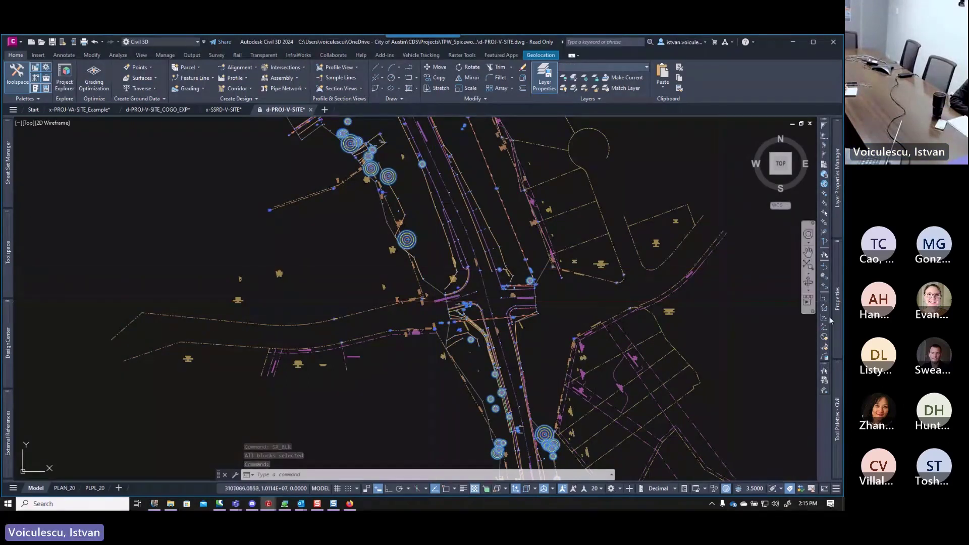
mouse_move(838, 317)
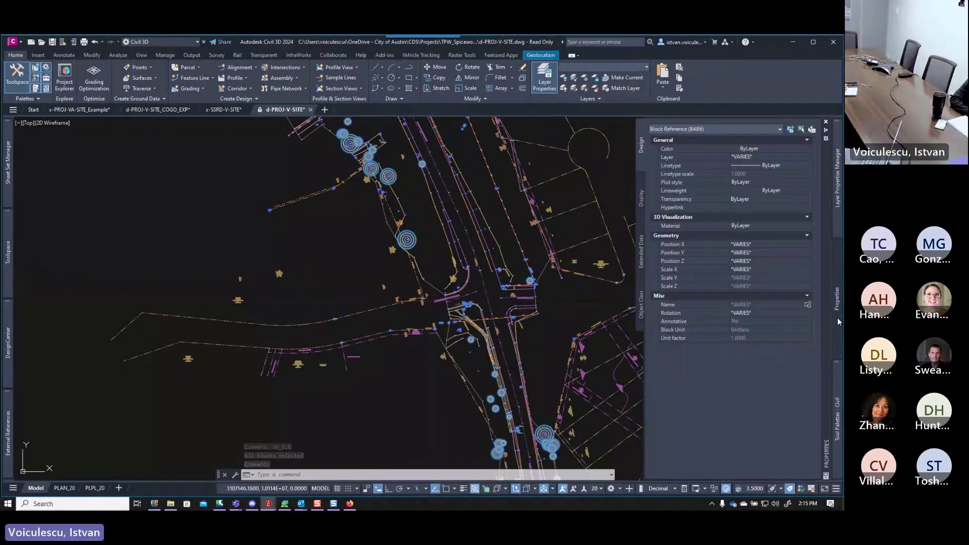
left_click(752, 260)
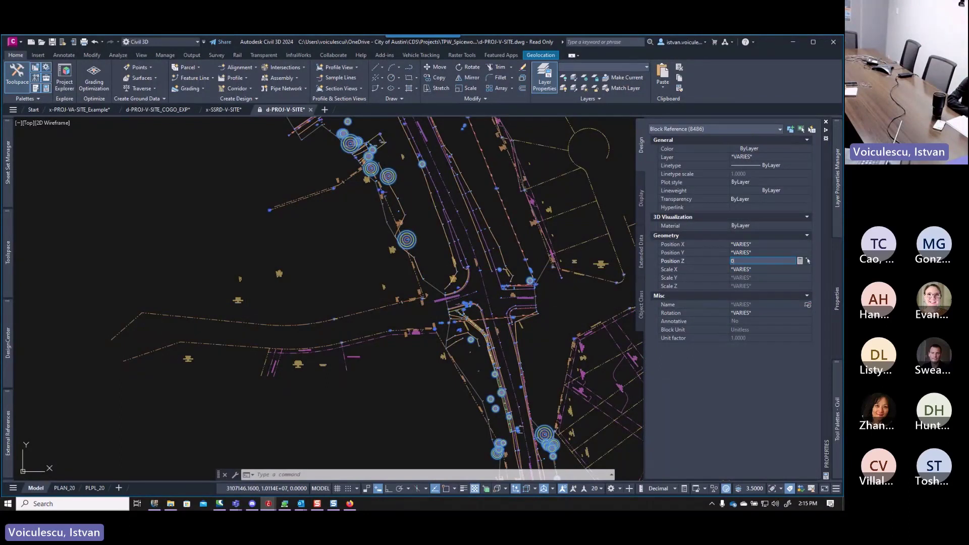
type("0")
key("Tab")
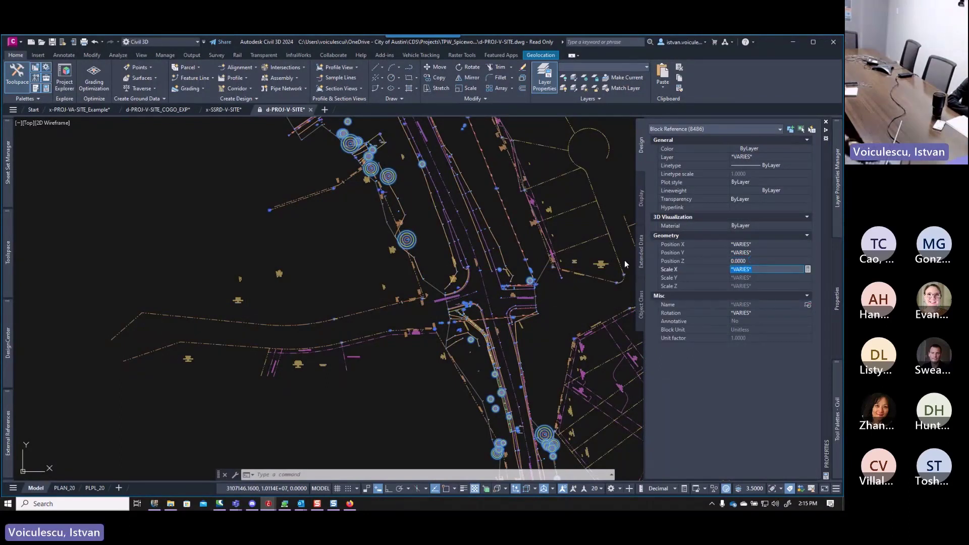
key("Escape")
key("Escape")
key("Escape")
Select all lines with SX_LINE, review where they lie along the corridor, and clear the selection.
scroll(436, 261, "down", 4)
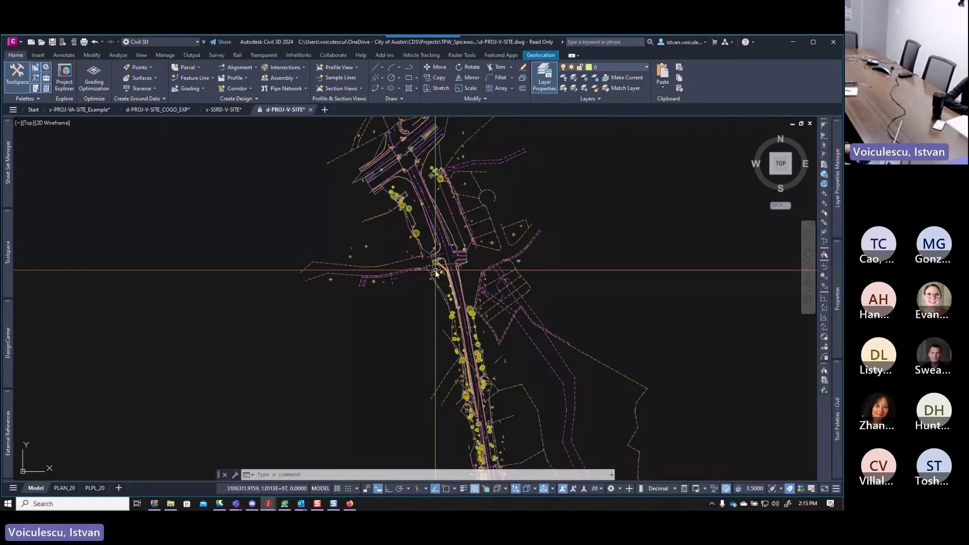
type("sx_line")
key("Return")
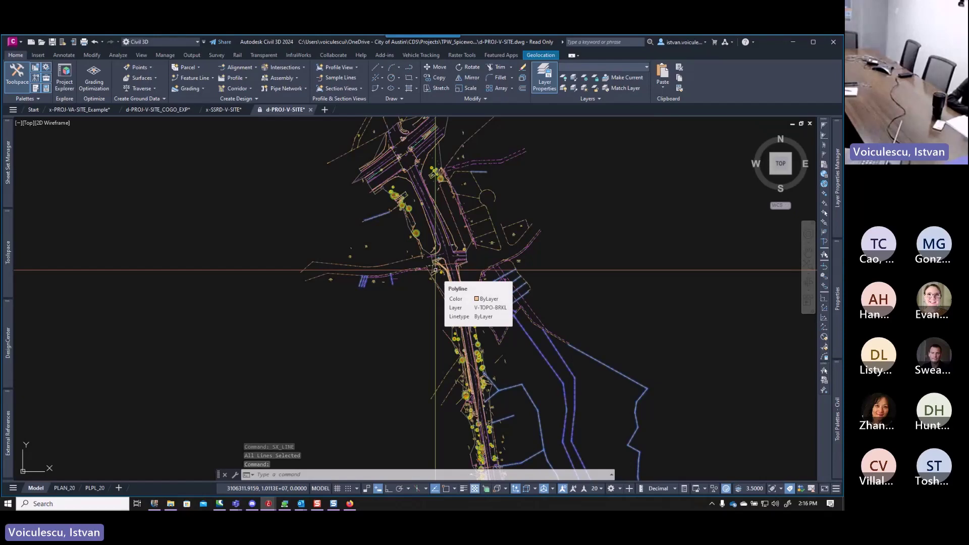
scroll(364, 283, "up", 6)
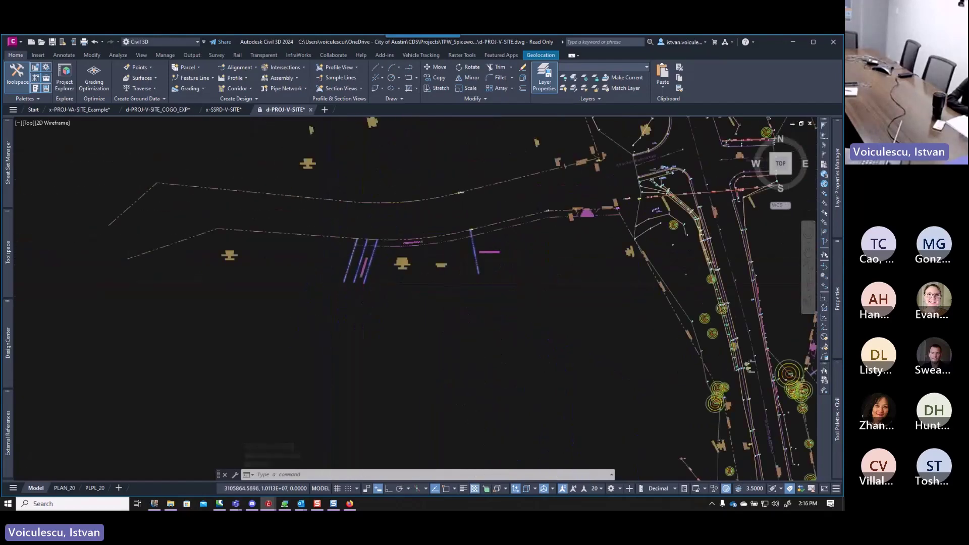
scroll(454, 303, "down", 8)
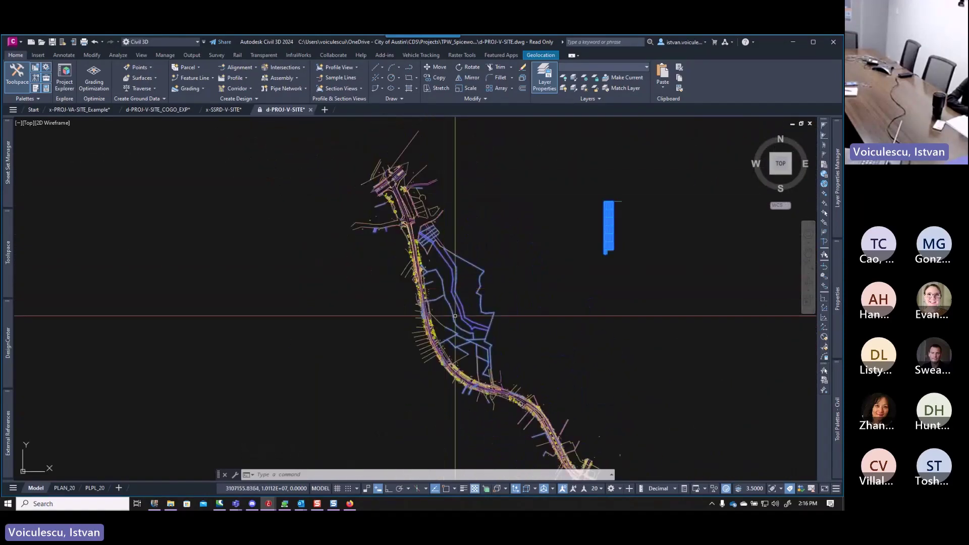
scroll(455, 316, "up", 5)
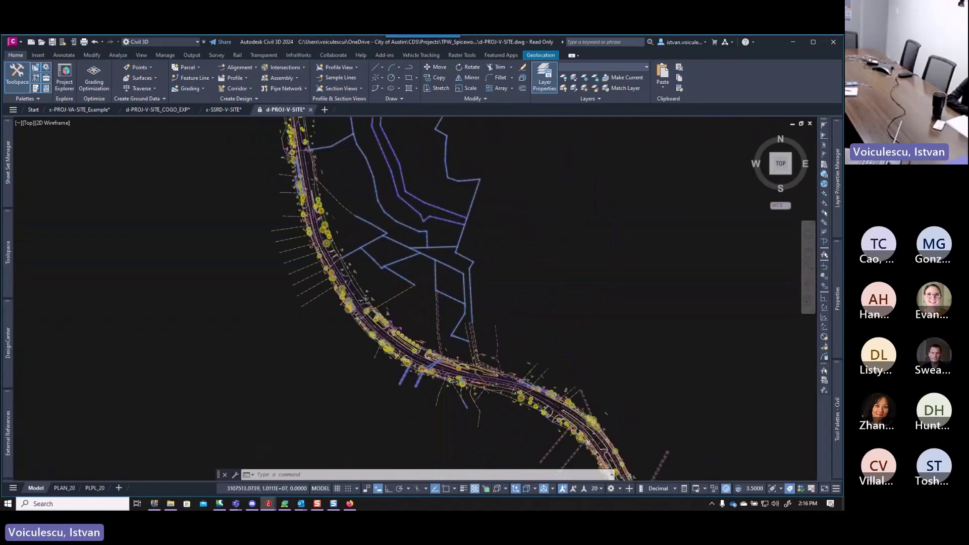
scroll(435, 279, "up", 2)
scroll(435, 279, "down", 3)
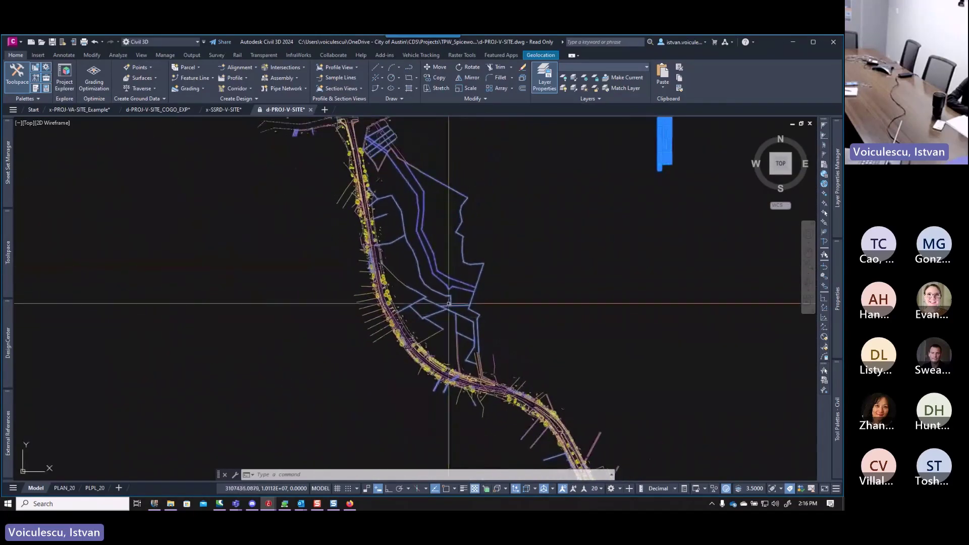
scroll(407, 237, "up", 2)
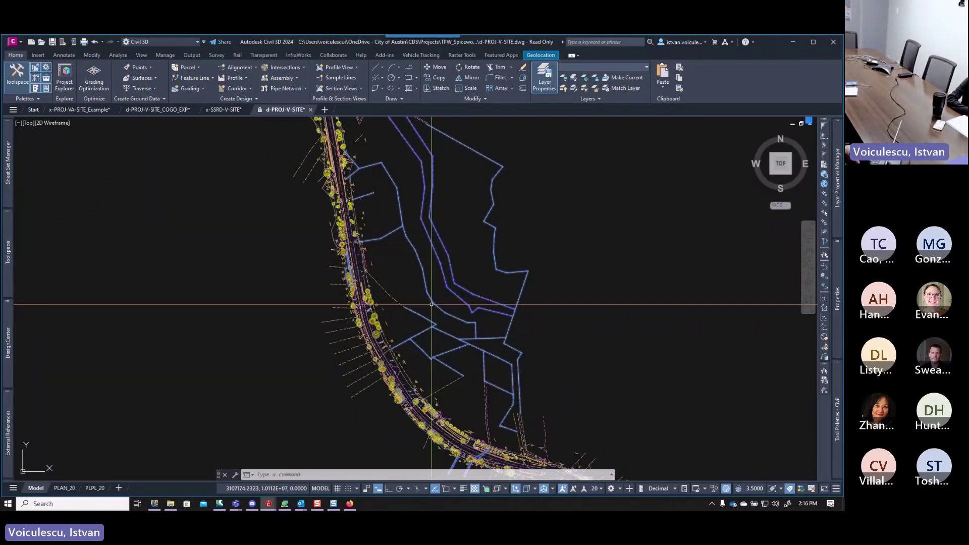
key("Escape")
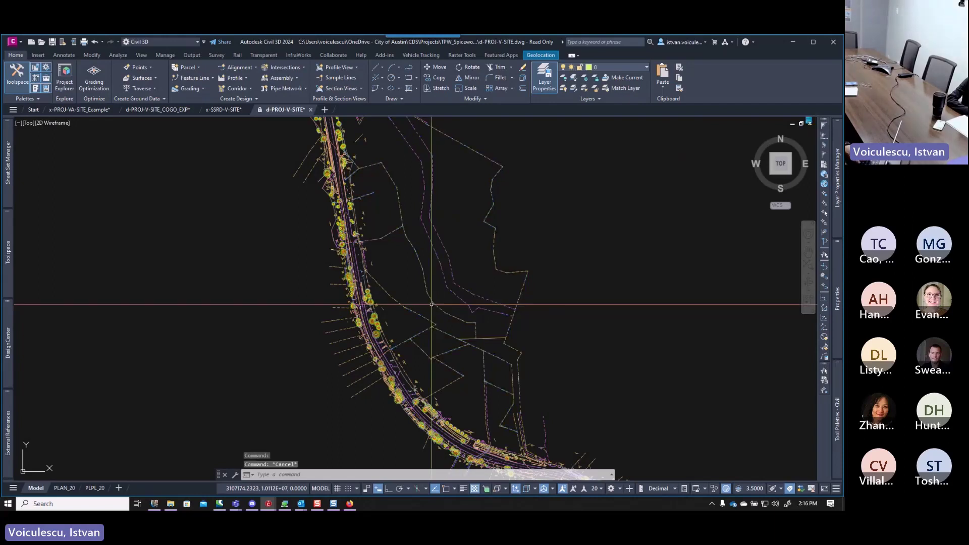
Convert the previously selected lines to polylines with PEDIT, using the Multiple option and the Previous selection.
type("pedit")
key("Return")
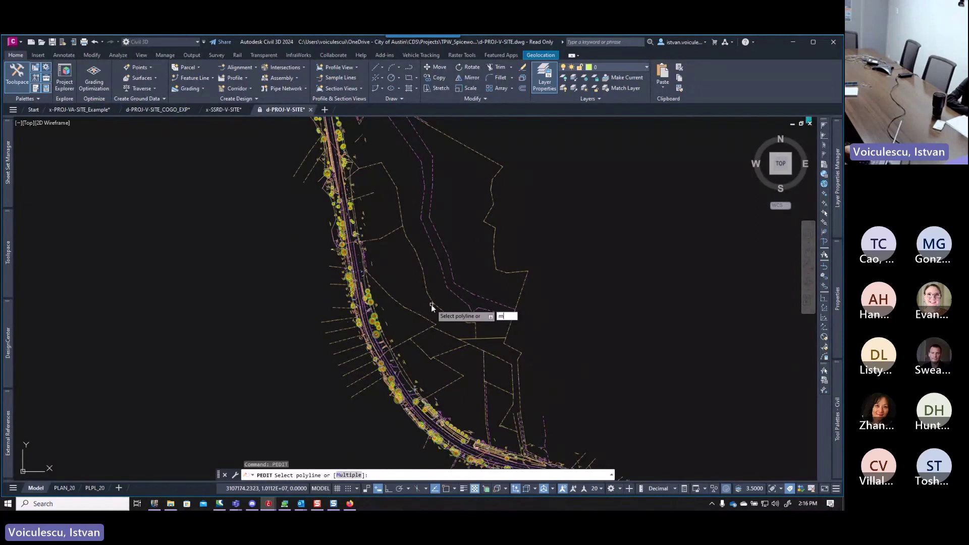
key("Return")
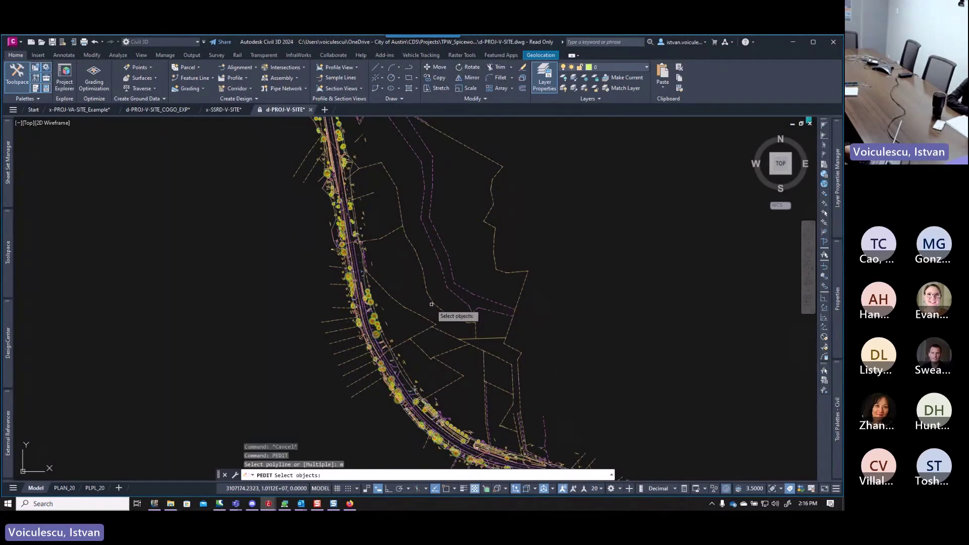
type("p")
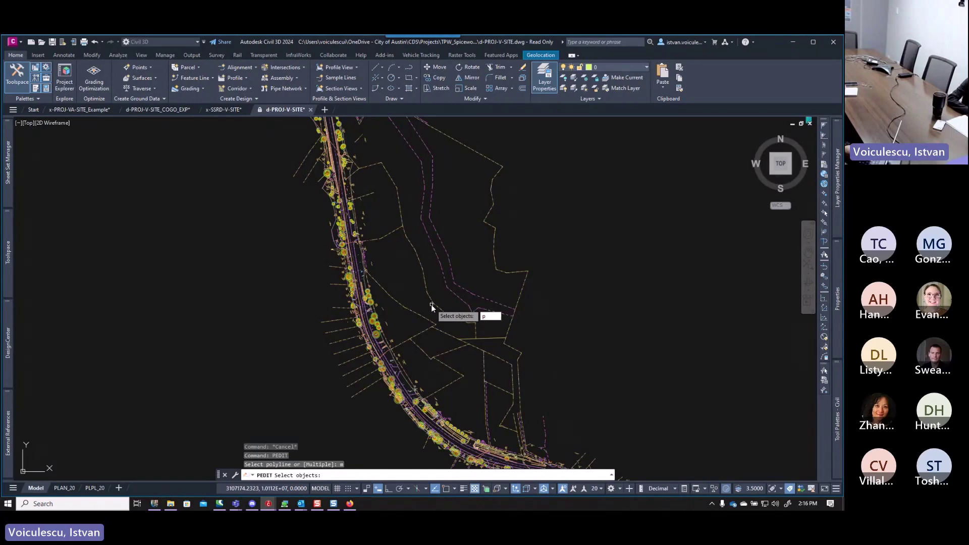
key("Return")
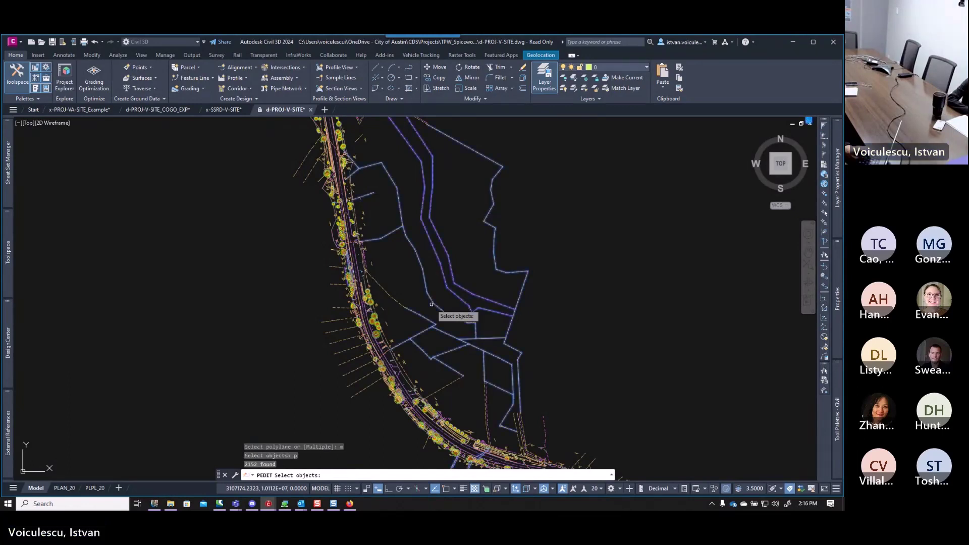
key("Return")
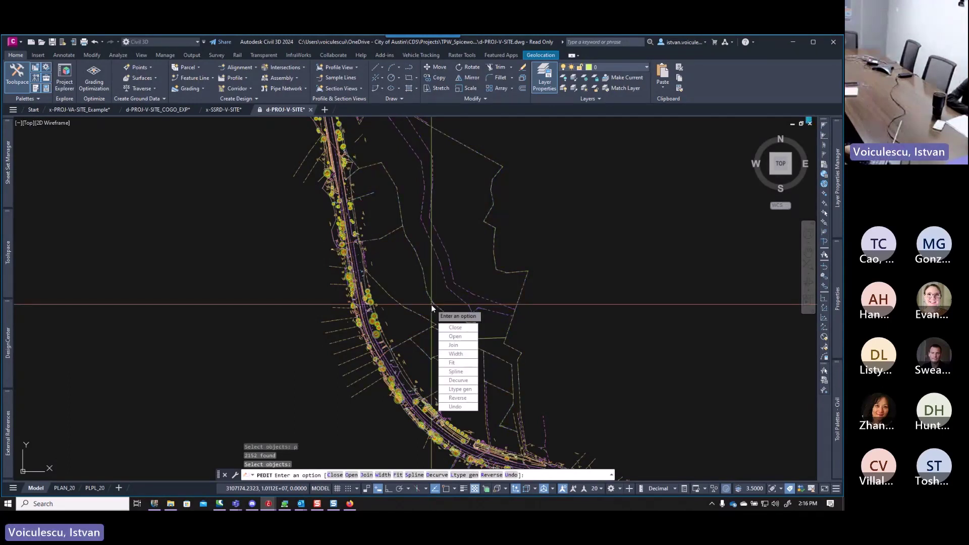
key("Return")
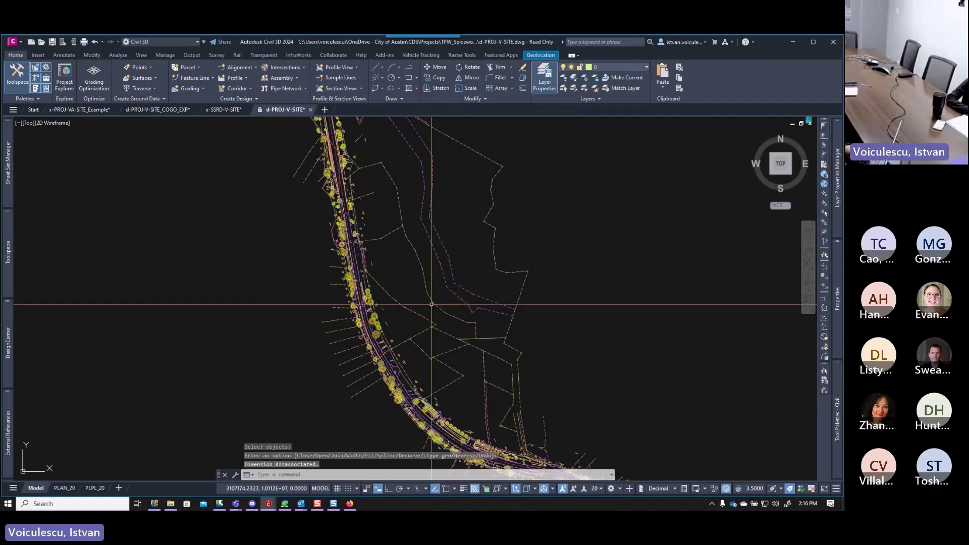
Check the properties of the short property line segment east of the corridor, and clear the selection.
left_click(430, 298)
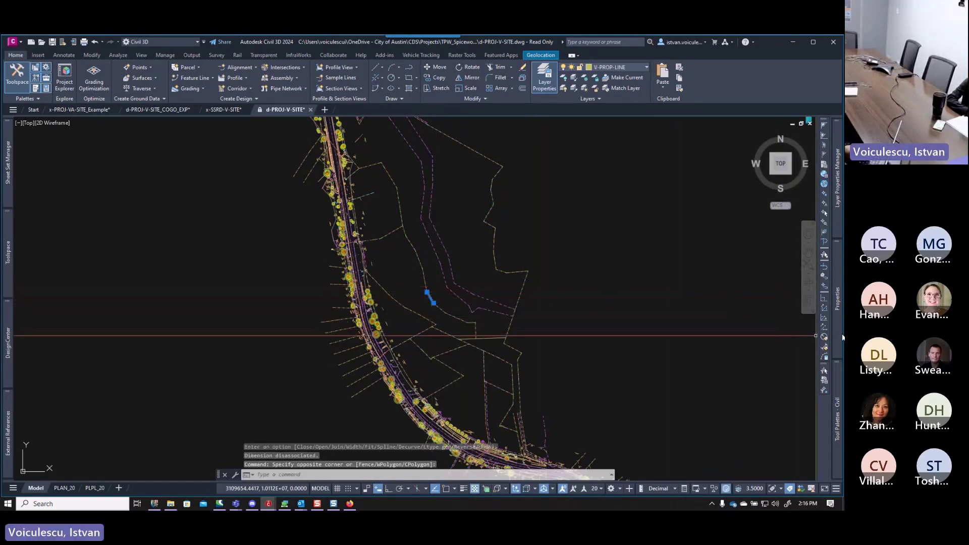
mouse_move(836, 335)
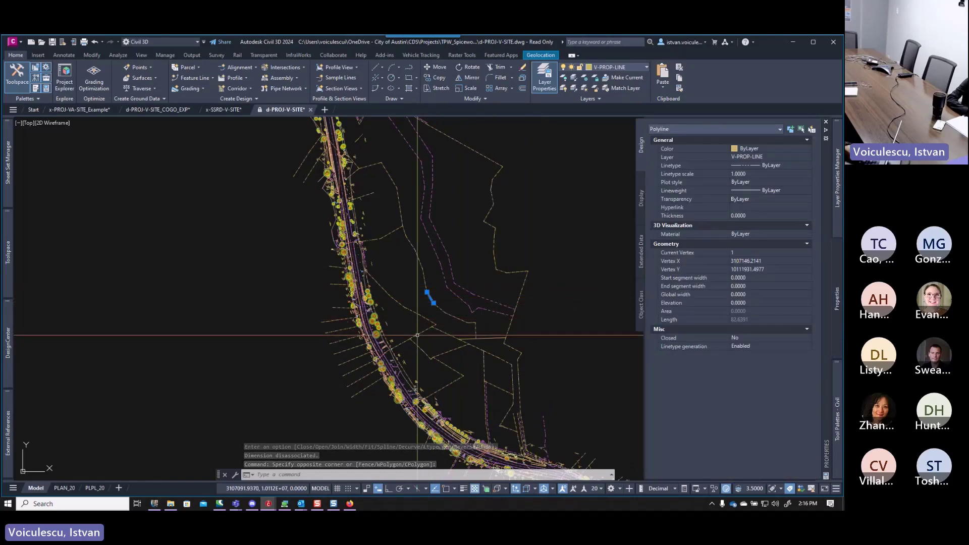
key("Escape")
key("Escape")
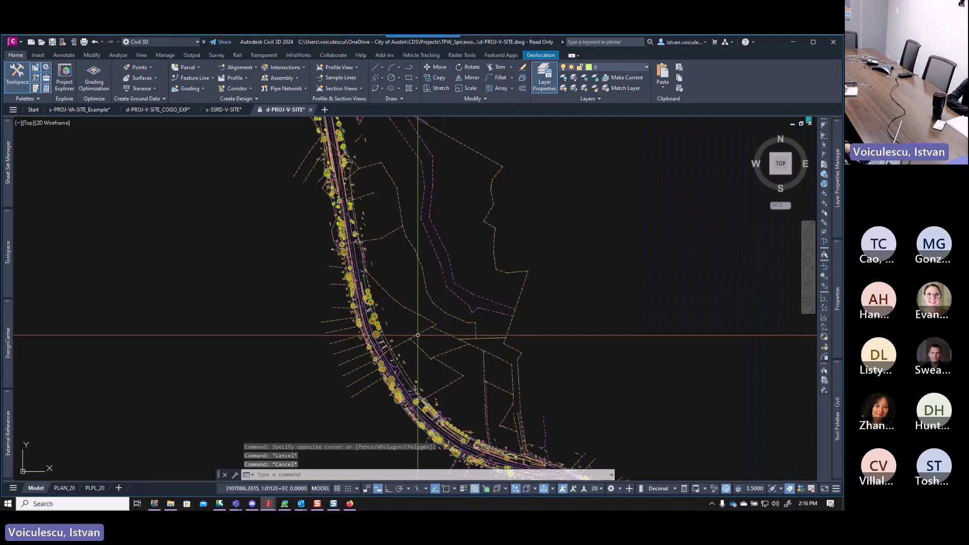
Select all polylines with SX_POLY, review where they lie along the corridor and in the tables, and clear the selection.
type("sx_pol")
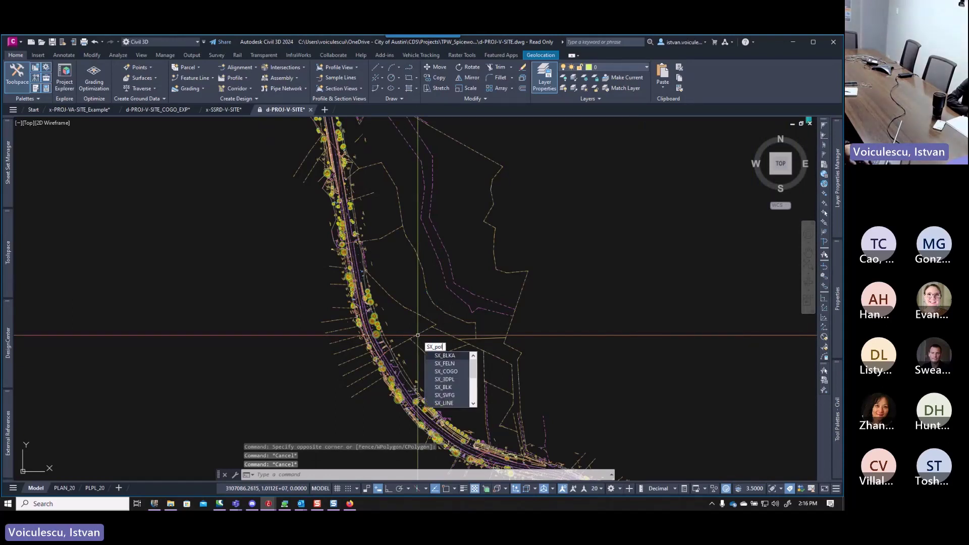
type("y")
key("Return")
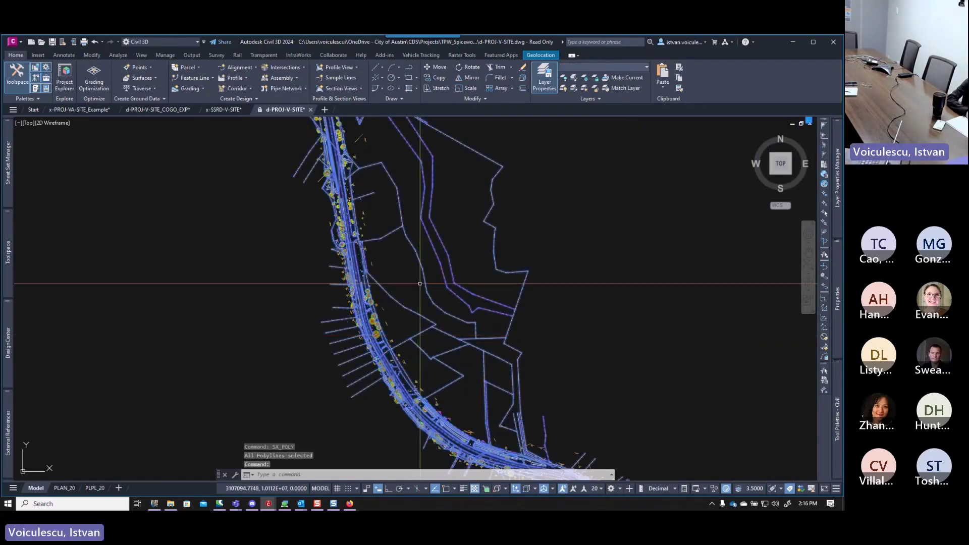
scroll(420, 283, "down", 5)
scroll(561, 207, "up", 2)
scroll(560, 207, "down", 2)
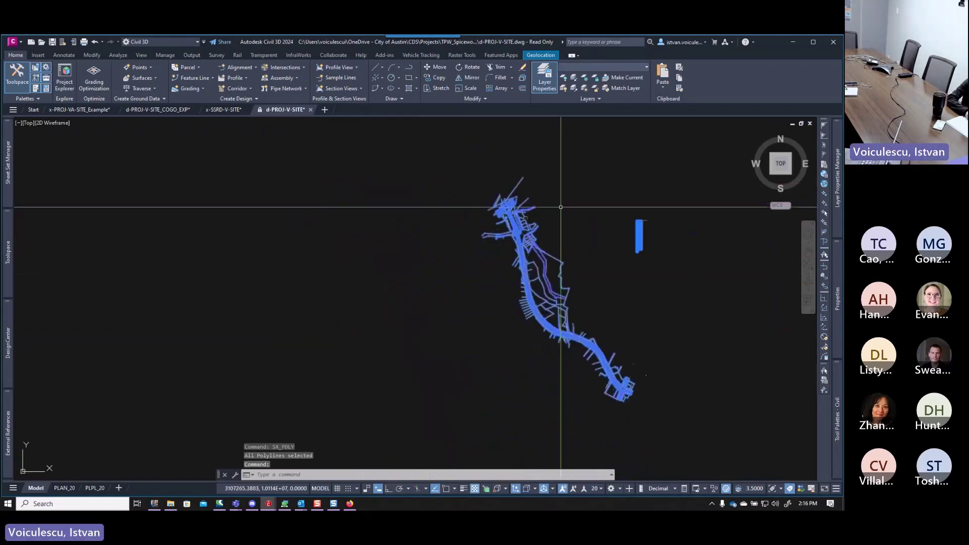
scroll(631, 233, "up", 5)
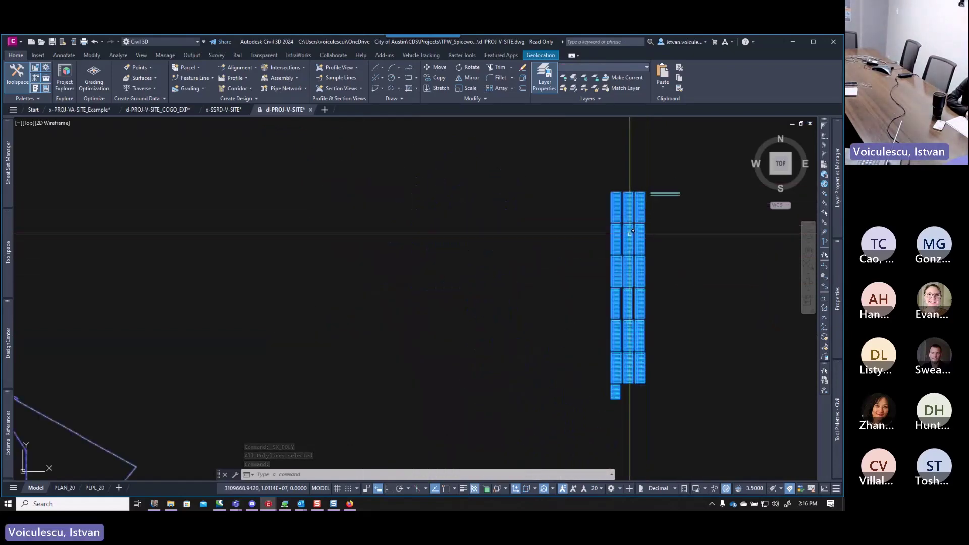
scroll(630, 233, "up", 3)
scroll(584, 260, "down", 6)
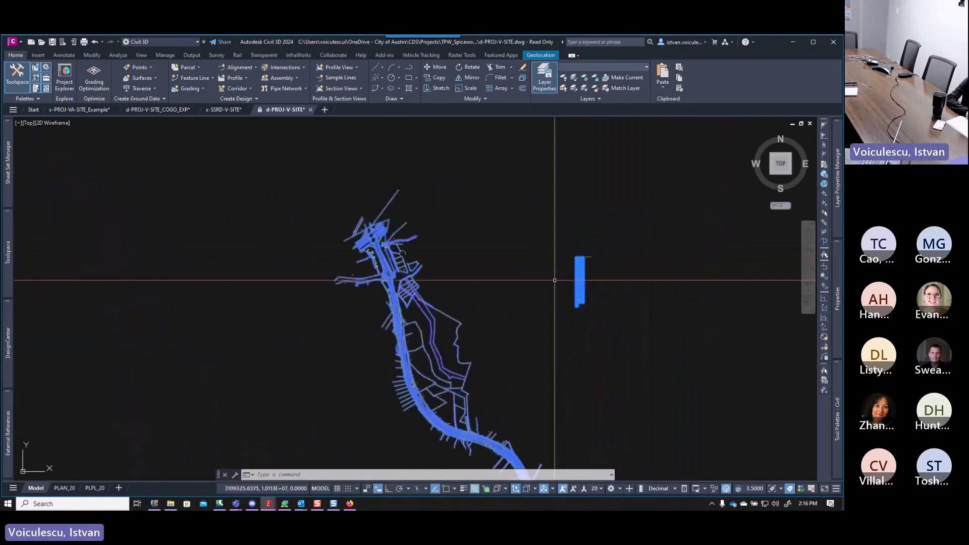
key("Escape")
key("Escape")
scroll(528, 258, "down", 2)
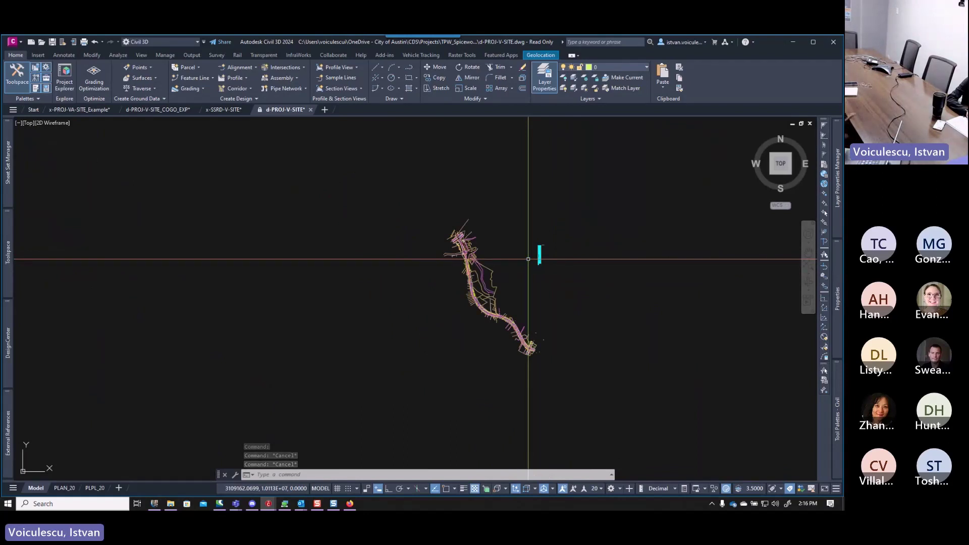
Select the whole drawing, including the tables, try to list its object types in the properties, and clear the selection.
left_click(605, 194)
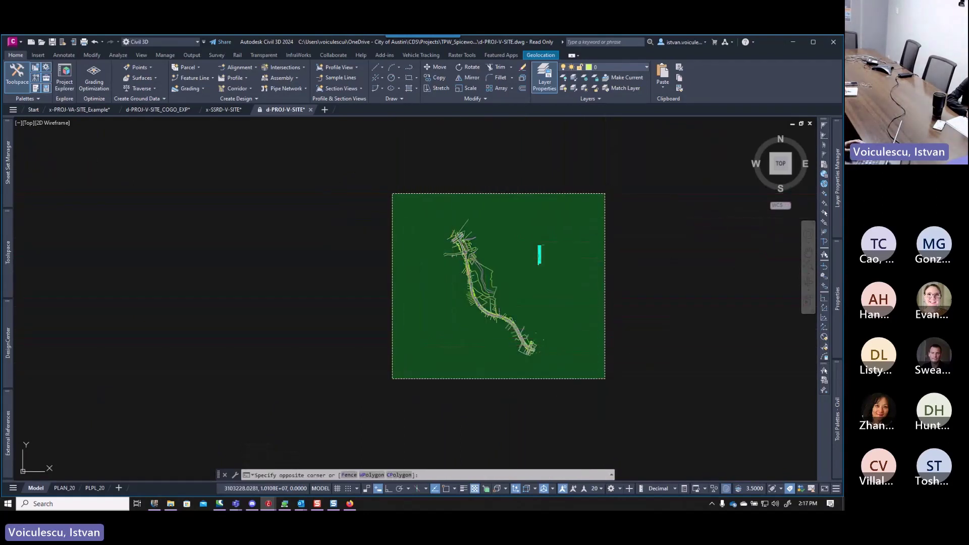
left_click(392, 379)
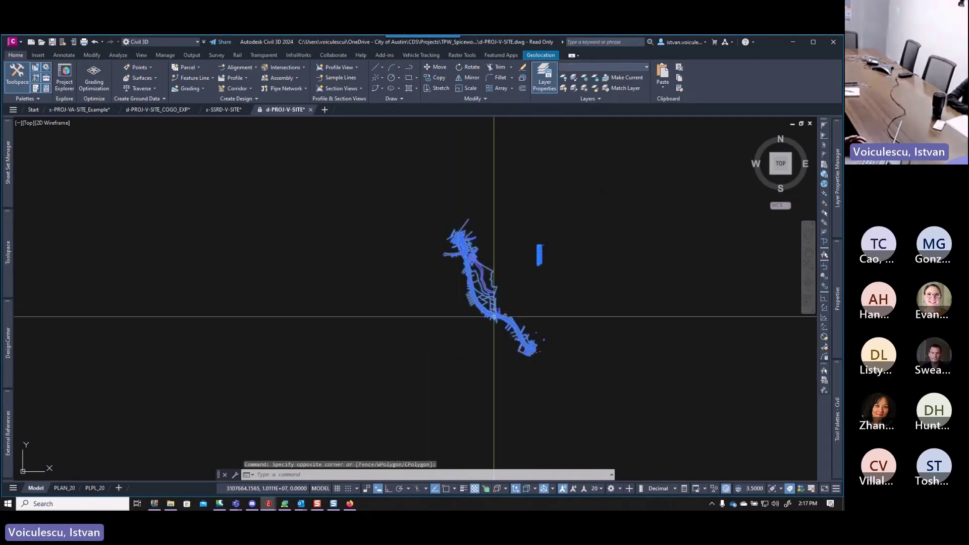
mouse_move(837, 316)
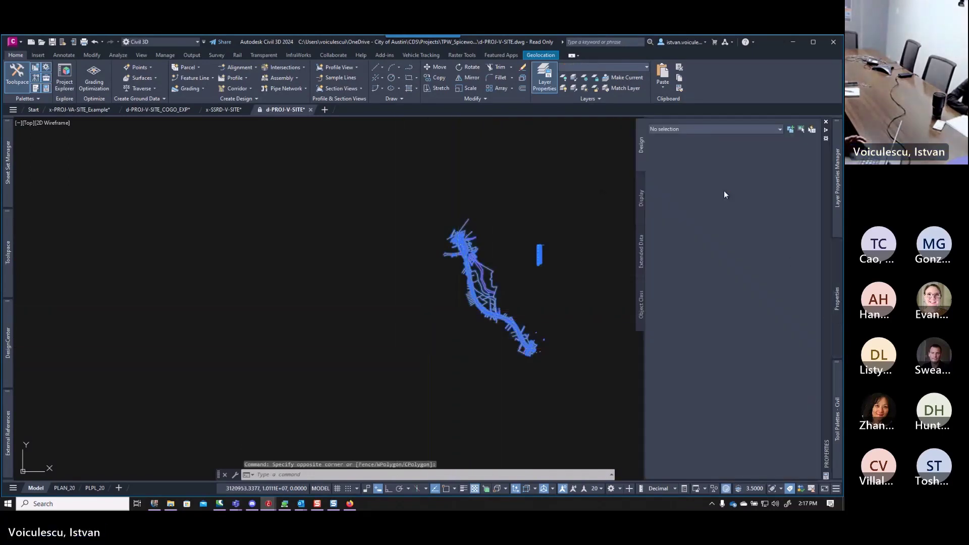
left_click(692, 128)
left_click(692, 129)
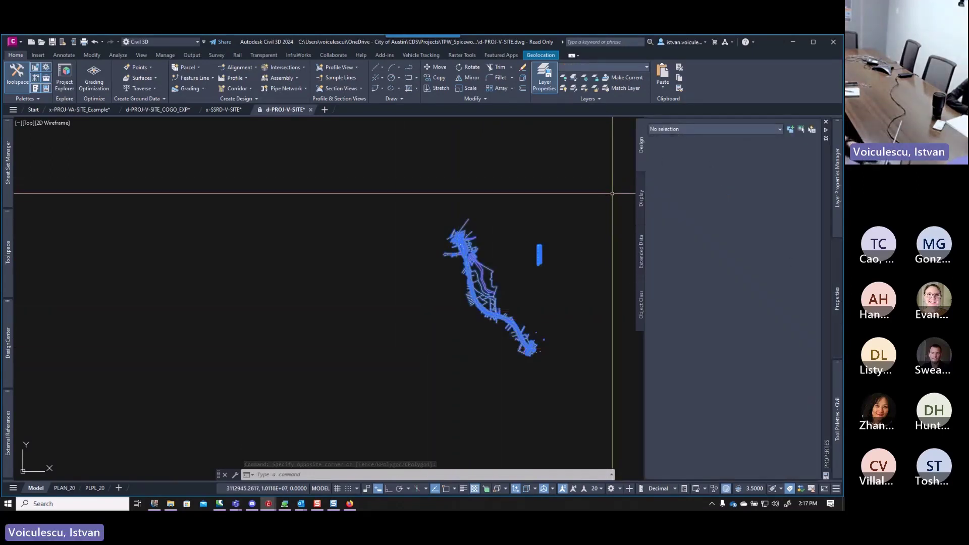
key("Escape")
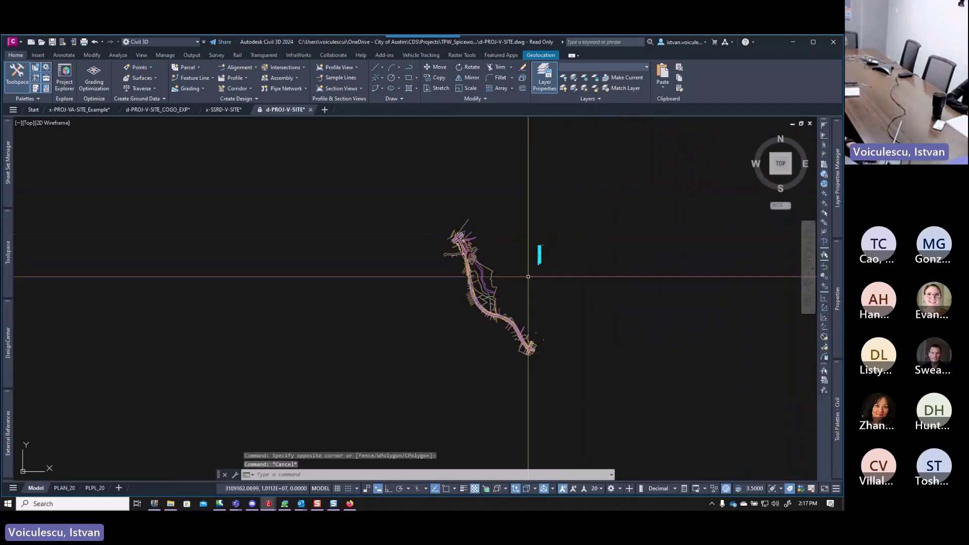
key("Escape")
key("Escape")
Select the objects crossing a small area of the upper corridor, check their common properties, and clear the selection.
scroll(476, 283, "up", 5)
scroll(441, 289, "up", 2)
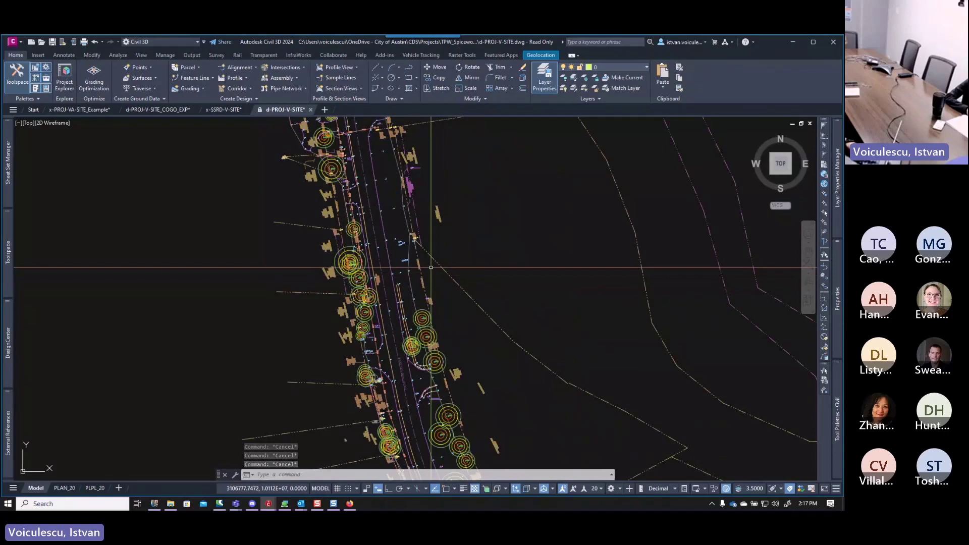
scroll(430, 267, "down", 4)
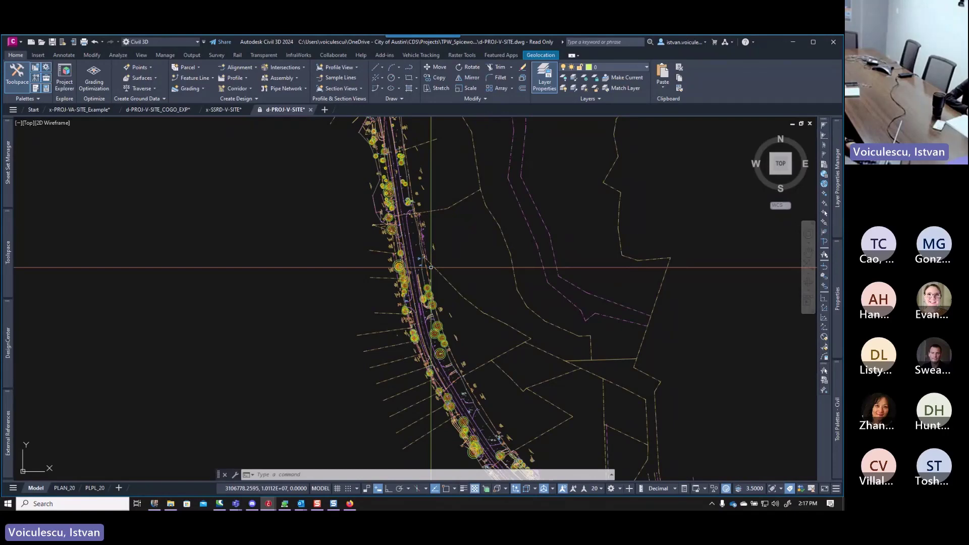
scroll(431, 267, "down", 3)
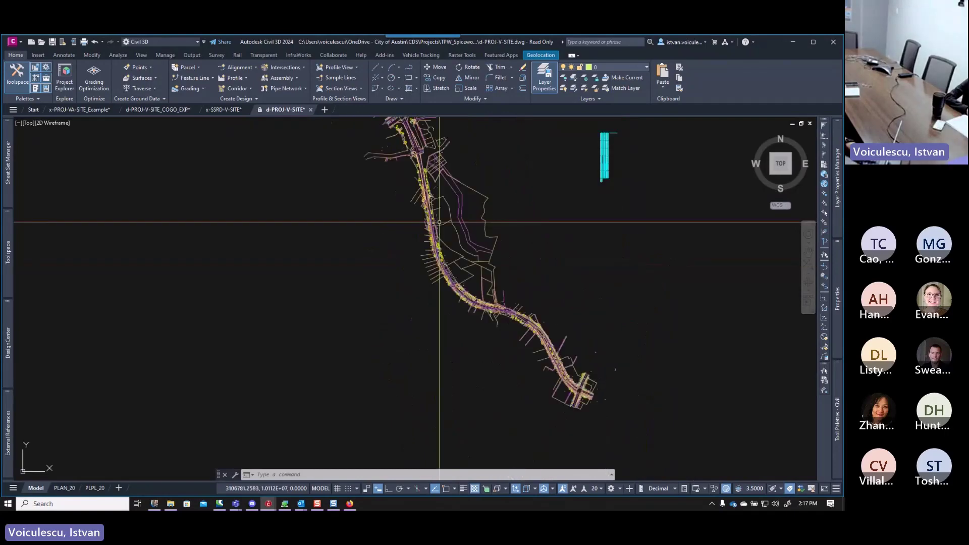
scroll(441, 180, "up", 3)
left_click(428, 192)
left_click(391, 228)
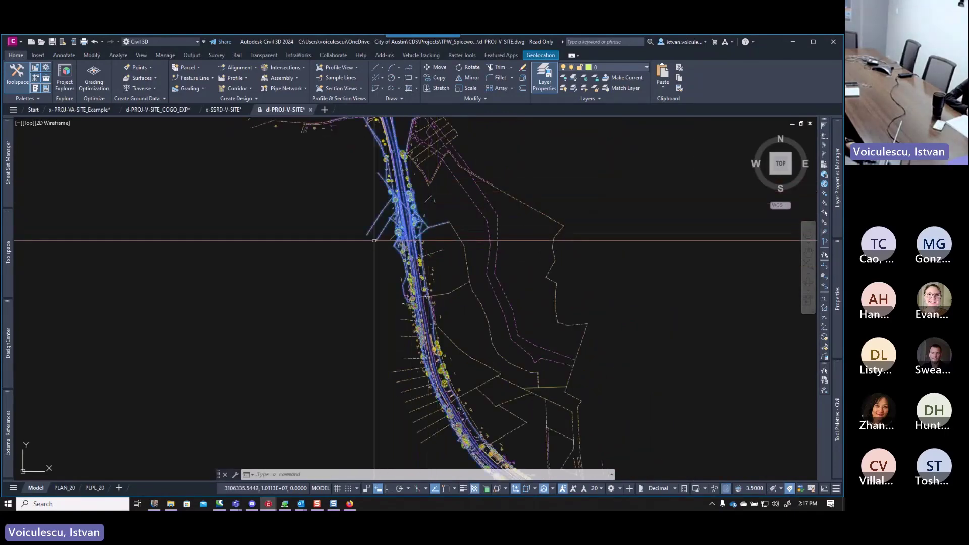
mouse_move(838, 302)
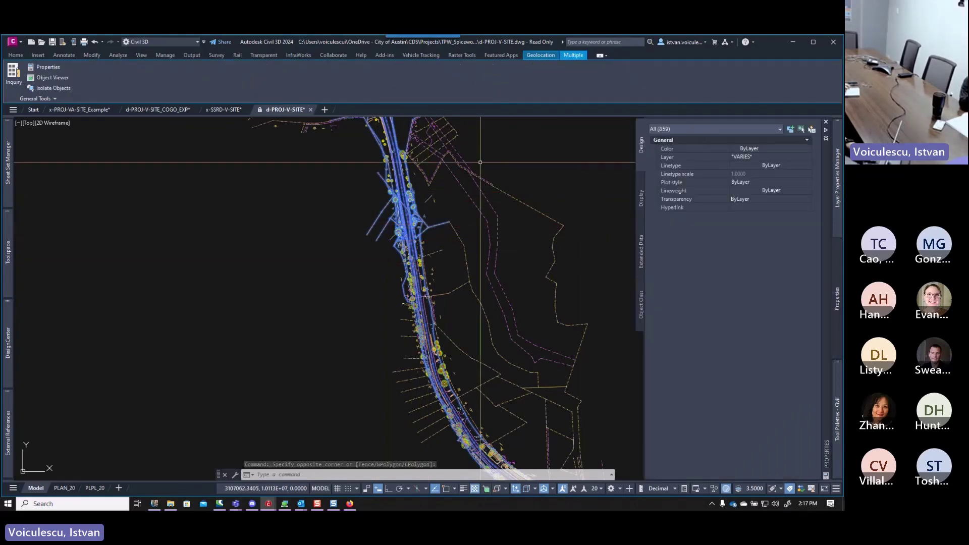
key("Escape")
key("Escape")
Select the northern half of the corridor down to the bend, check its common properties, and clear the selection.
scroll(458, 174, "down", 5)
left_click(463, 141)
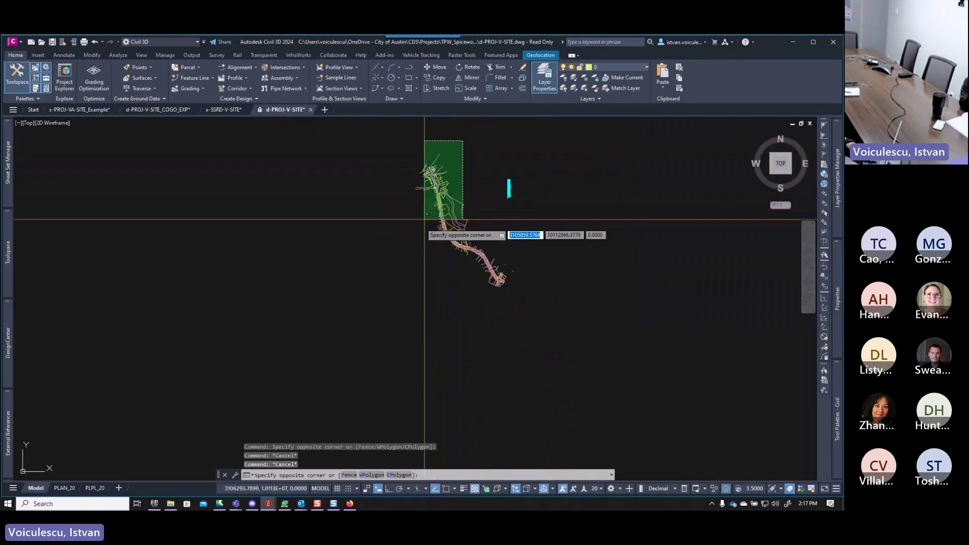
left_click(404, 245)
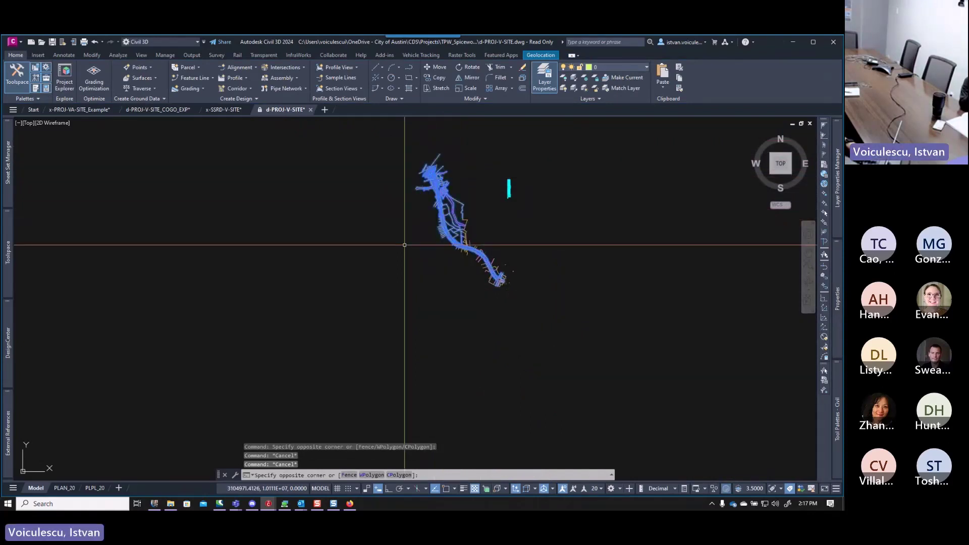
mouse_move(837, 298)
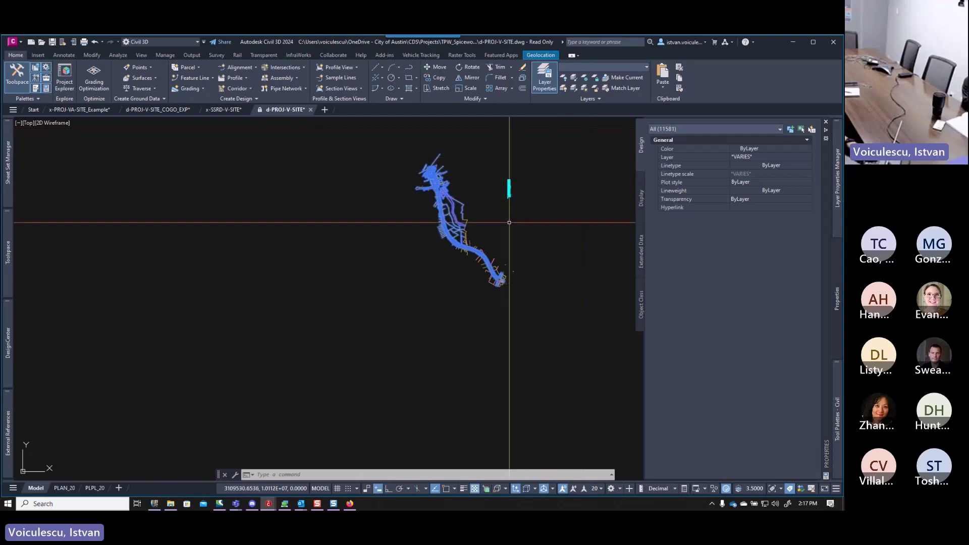
key("ctrl+1")
key("Escape")
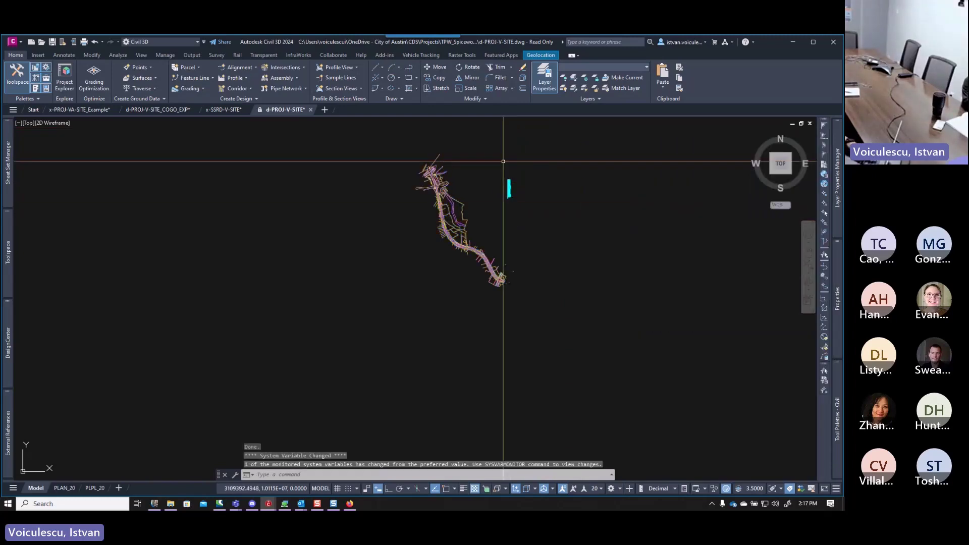
Select the entire corridor without the tables, try to list its object types in the properties, and clear the selection.
left_click(505, 133)
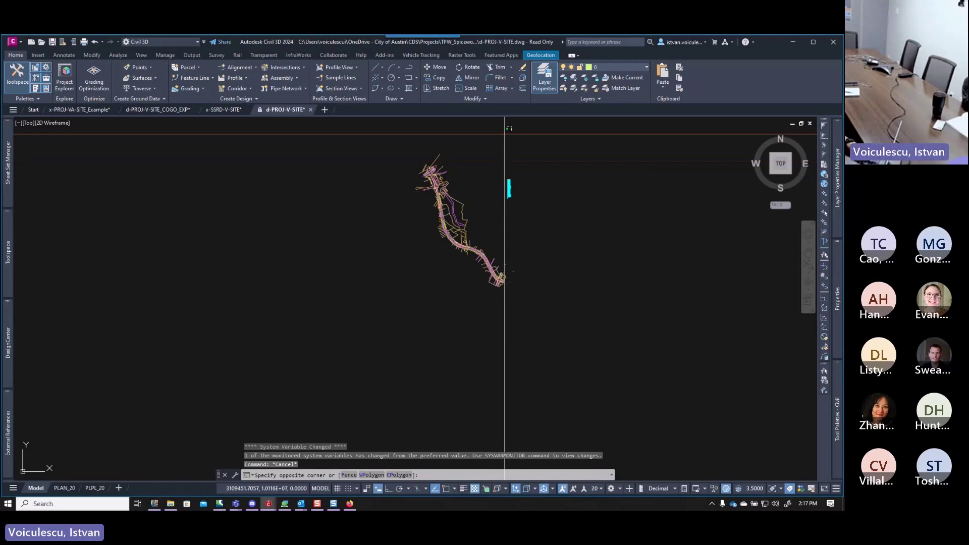
left_click(374, 335)
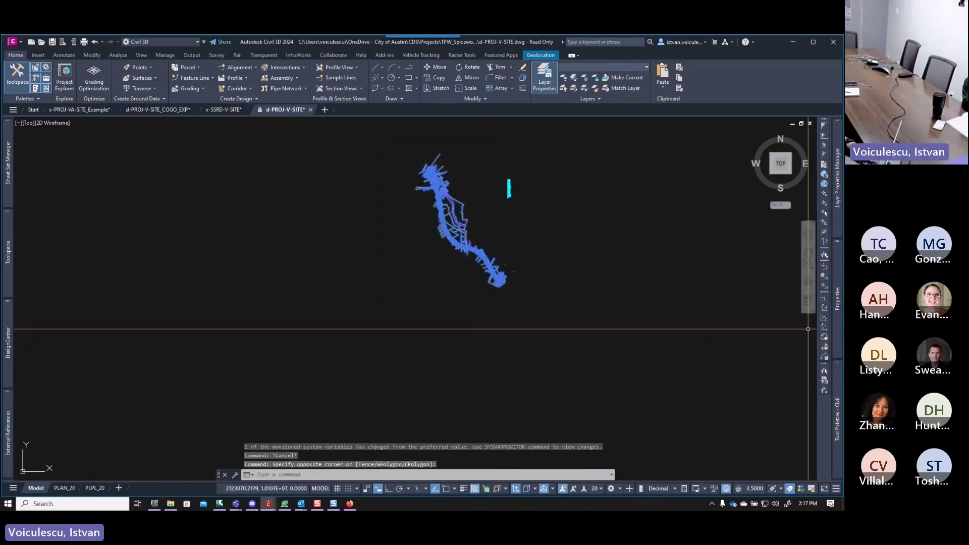
mouse_move(841, 323)
left_click(681, 128)
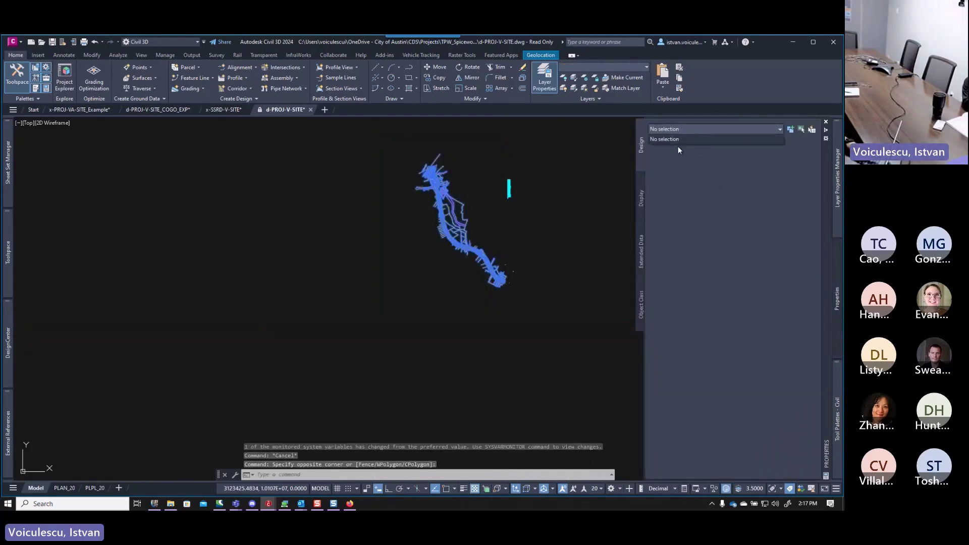
left_click(664, 139)
key("Escape")
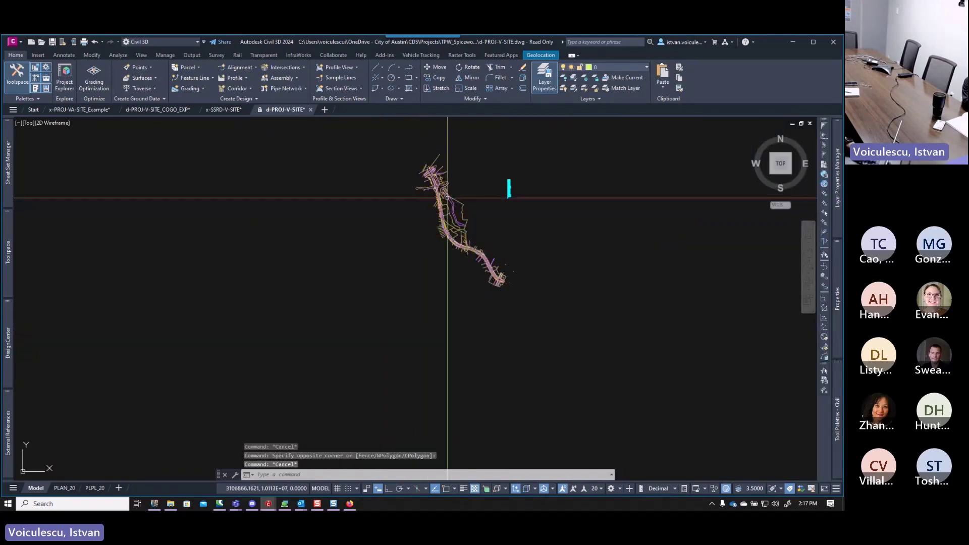
Select the northern part of the corridor again, review the object types in the properties' selection list, and clear the selection.
left_click(458, 149)
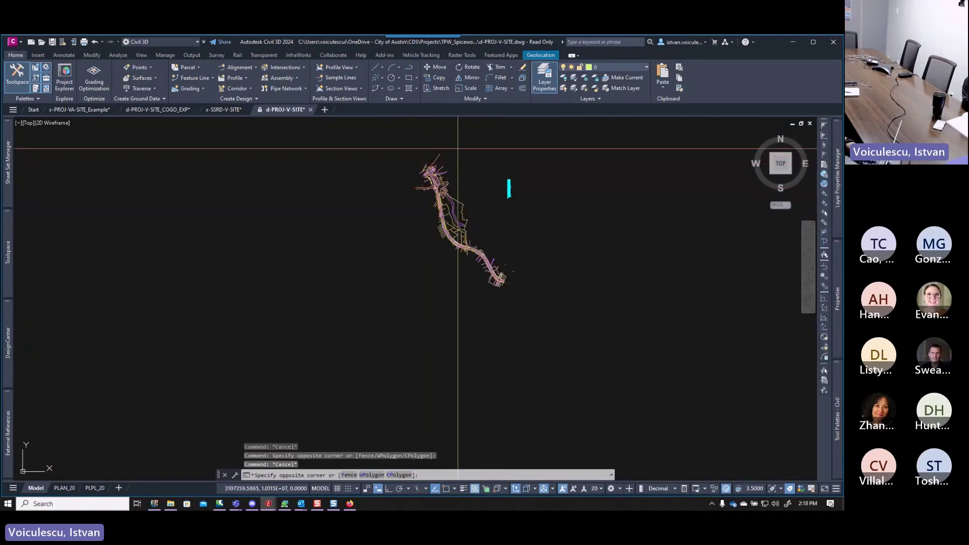
left_click(410, 236)
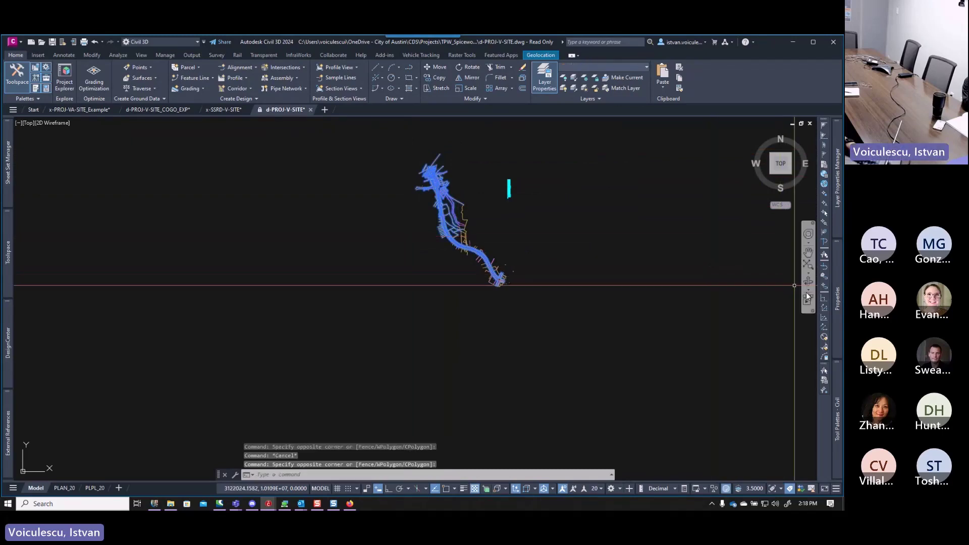
left_click(712, 130)
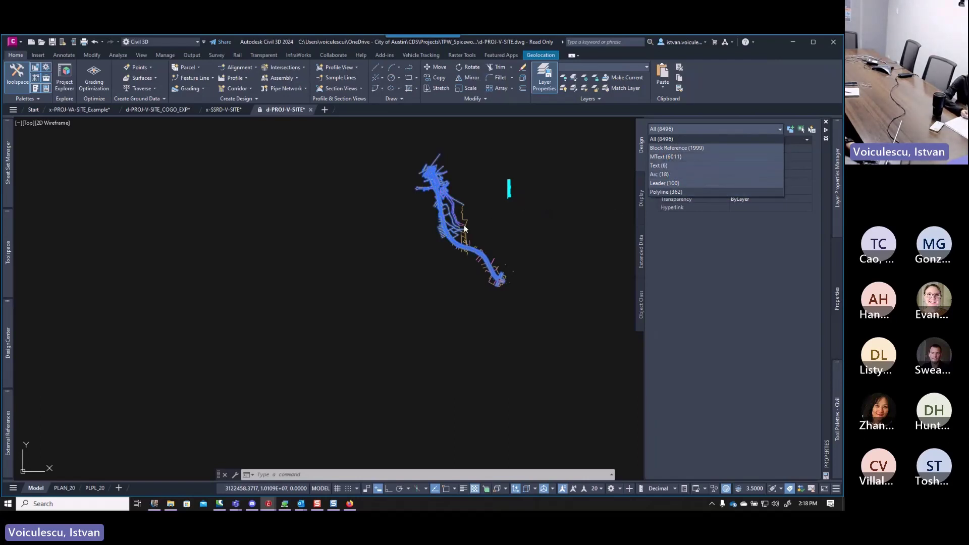
left_click(410, 229)
key("Escape")
key("Escape")
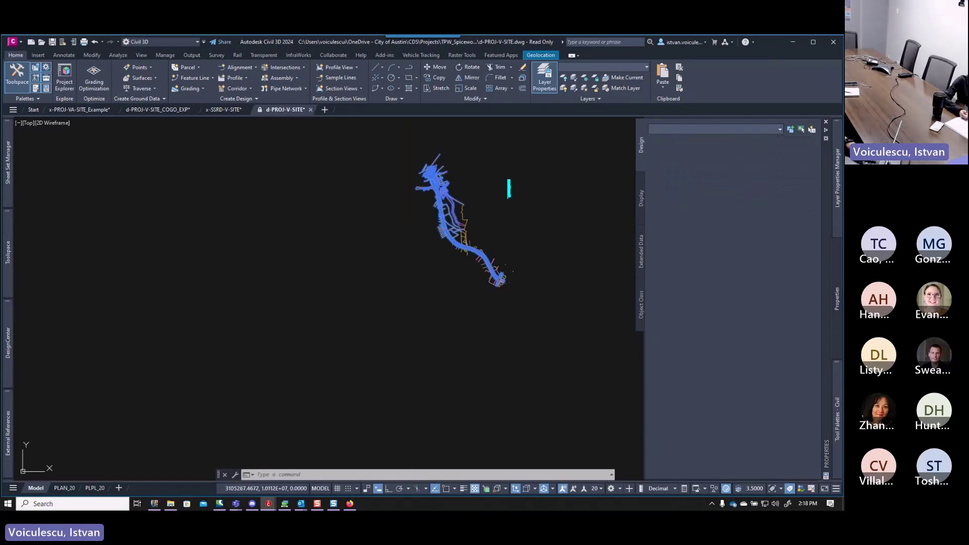
key("ctrl+1")
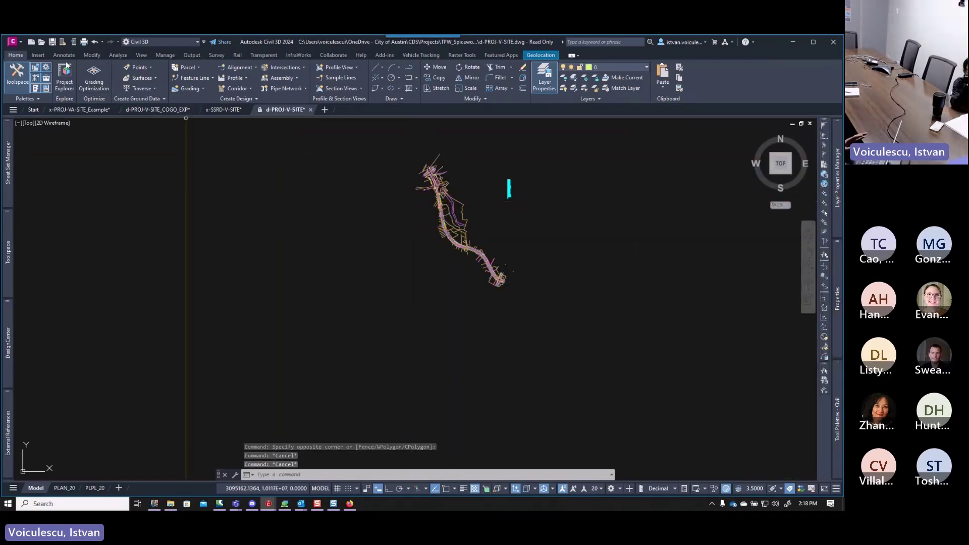
Save the drawing in the 2023_06_27 folder under the new name d-PROJ-V-SITE_temp.dwg.
left_click(12, 45)
left_click(33, 151)
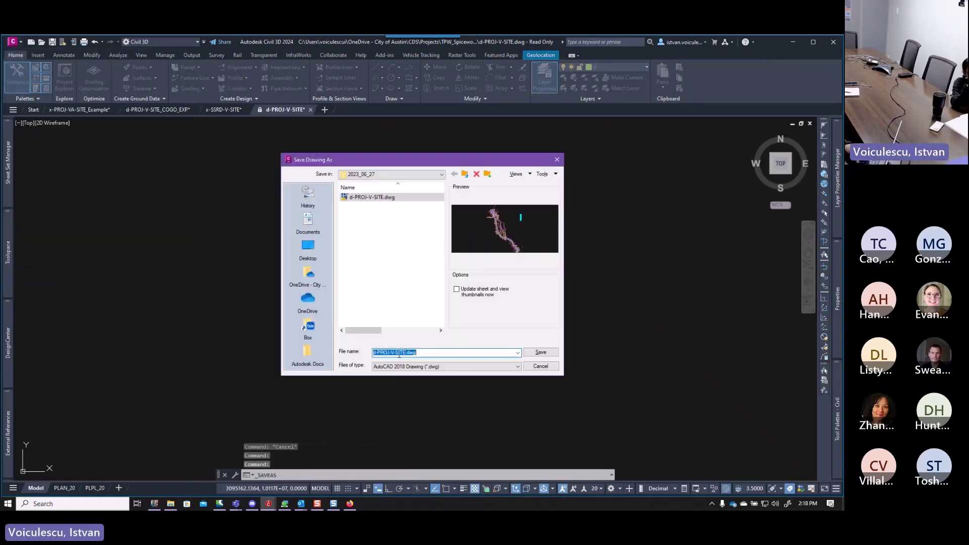
left_click(408, 353)
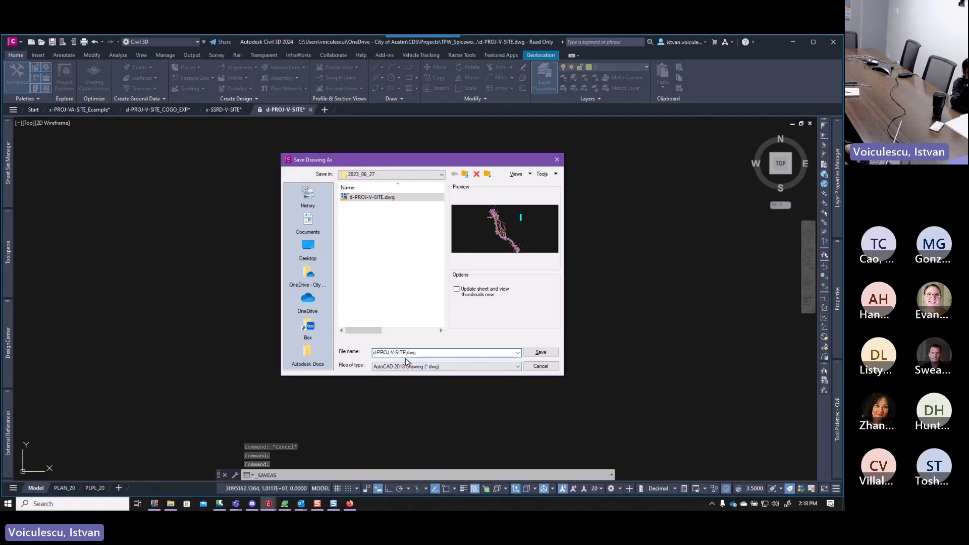
type("_Ex")
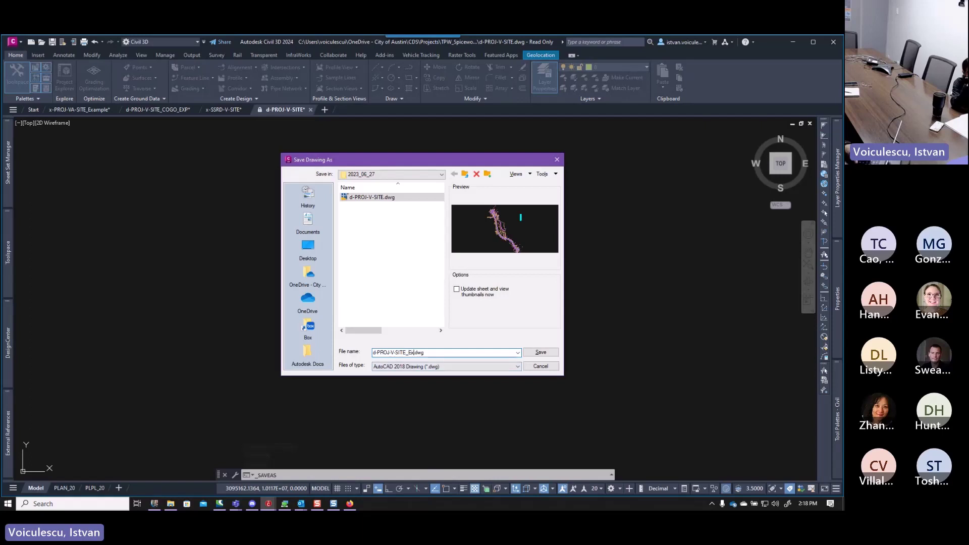
type("temp")
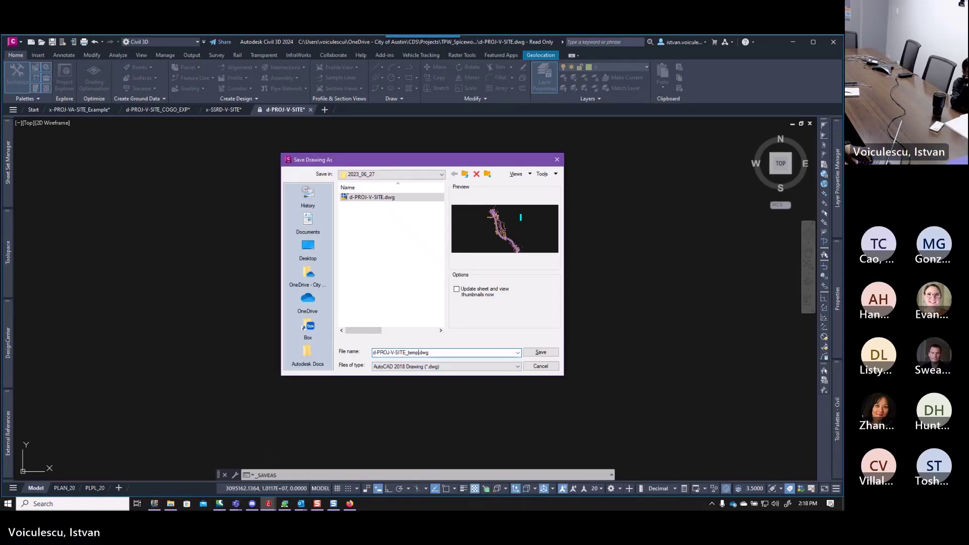
left_click(540, 352)
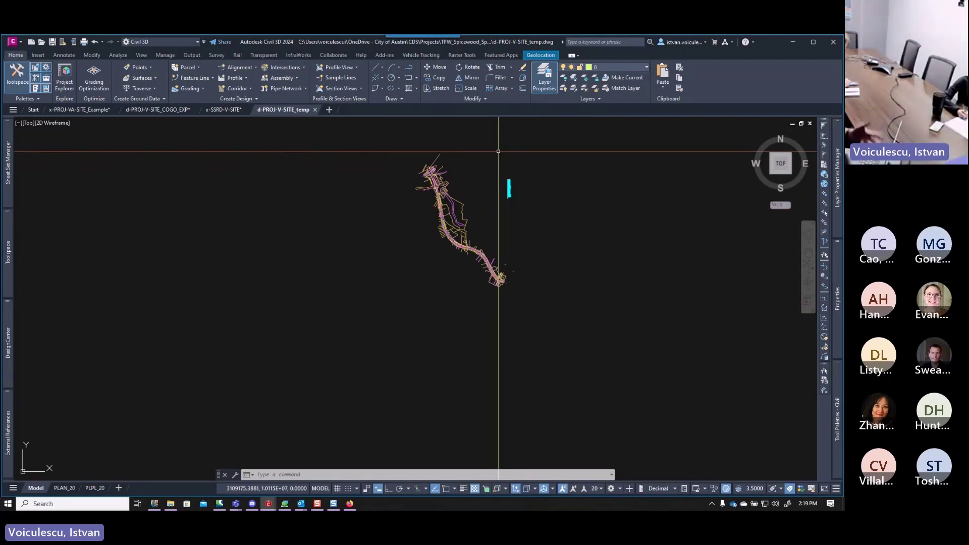
Select the whole corridor together with the tables and copy everything with base point 0,0.
left_click(542, 129)
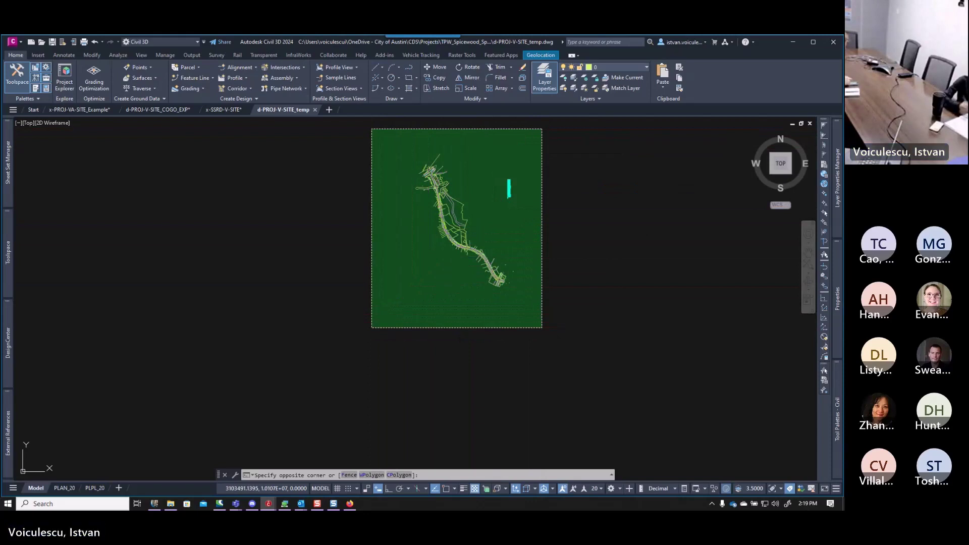
left_click(372, 328)
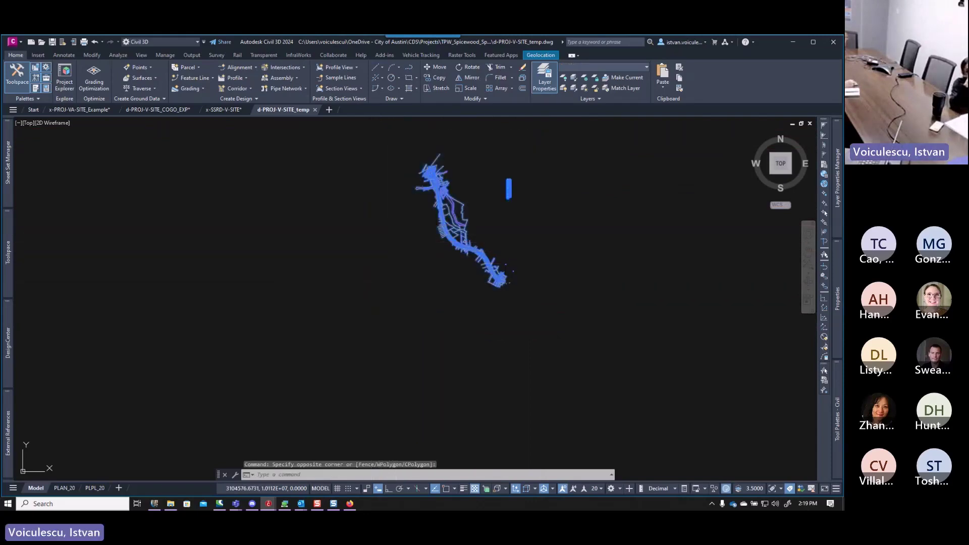
right_click(396, 227)
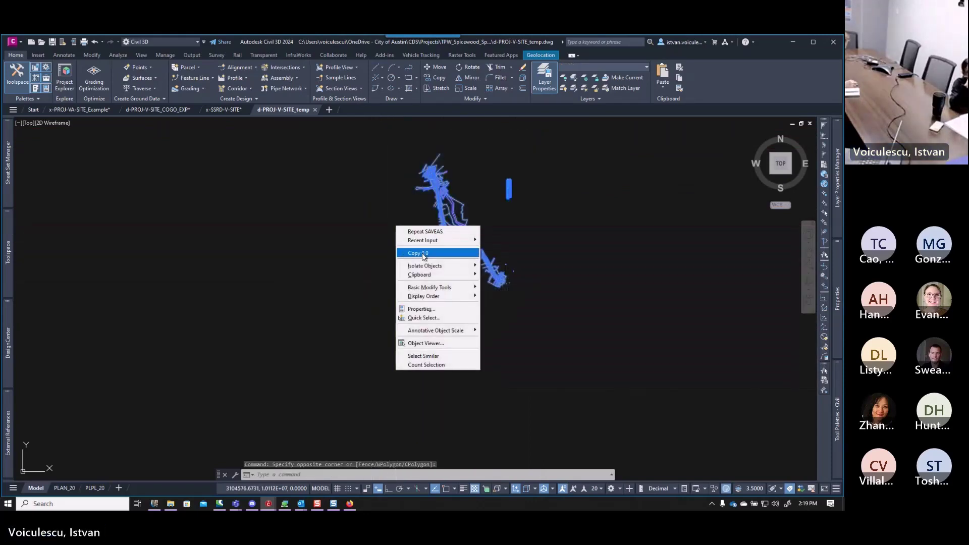
left_click(422, 253)
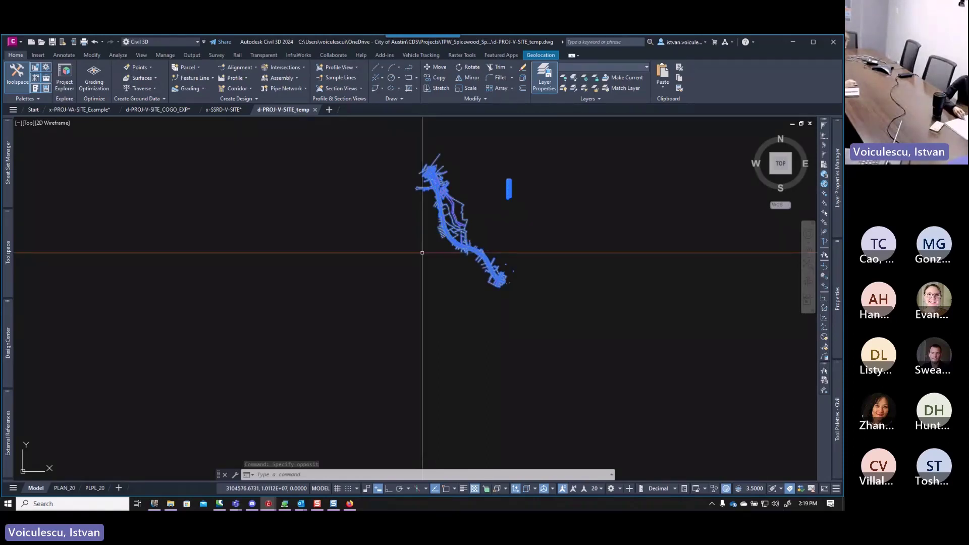
key("ctrl+shift+c")
type("0,0")
key("Return")
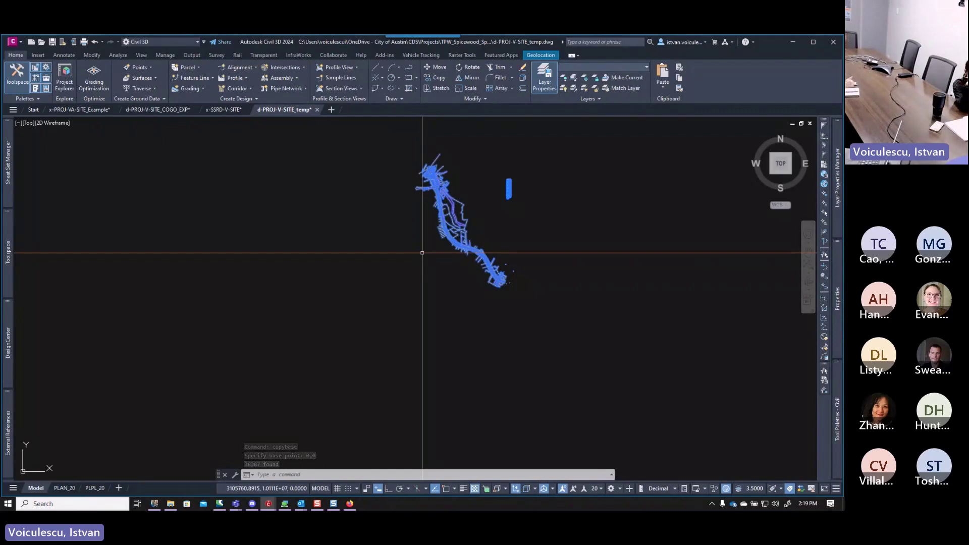
Switch to the x-SSRD-V-SITE drawing, paste the copied objects at 0,0, and zoom to the drawing extents.
left_click(223, 110)
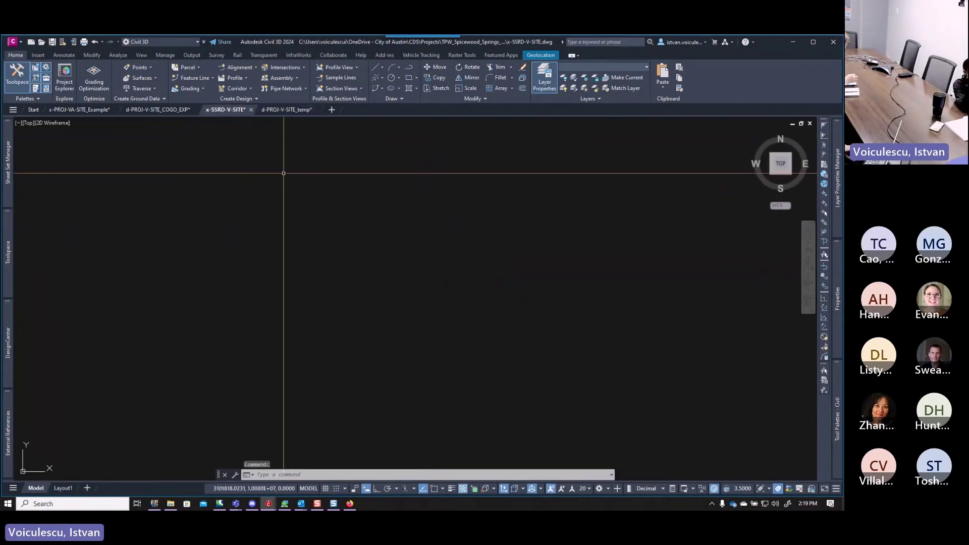
right_click(377, 191)
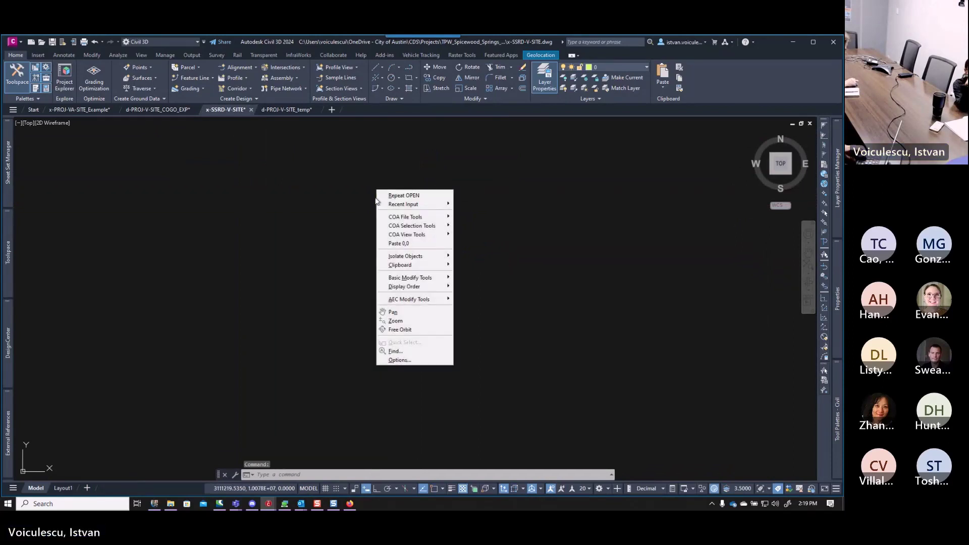
left_click(412, 245)
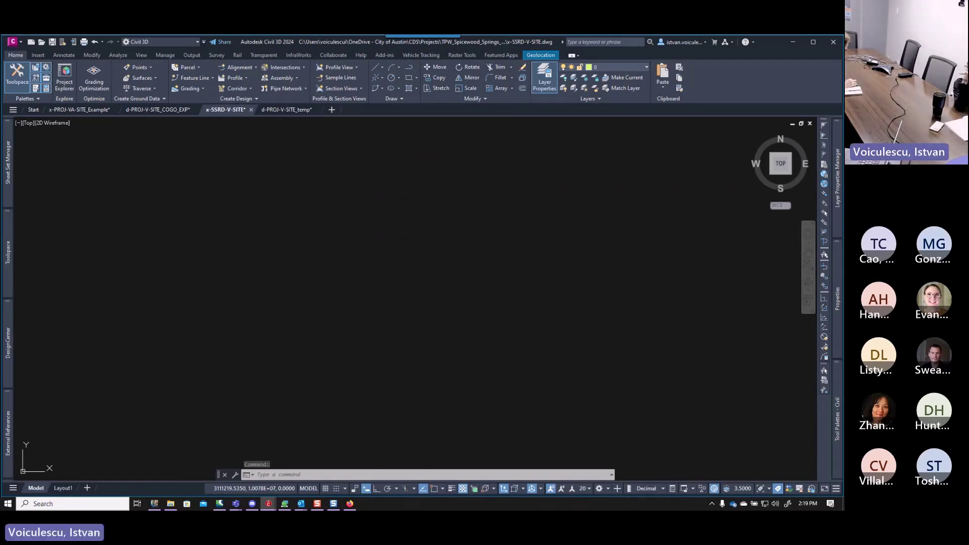
key("ctrl+v")
type("0,0")
key("Return")
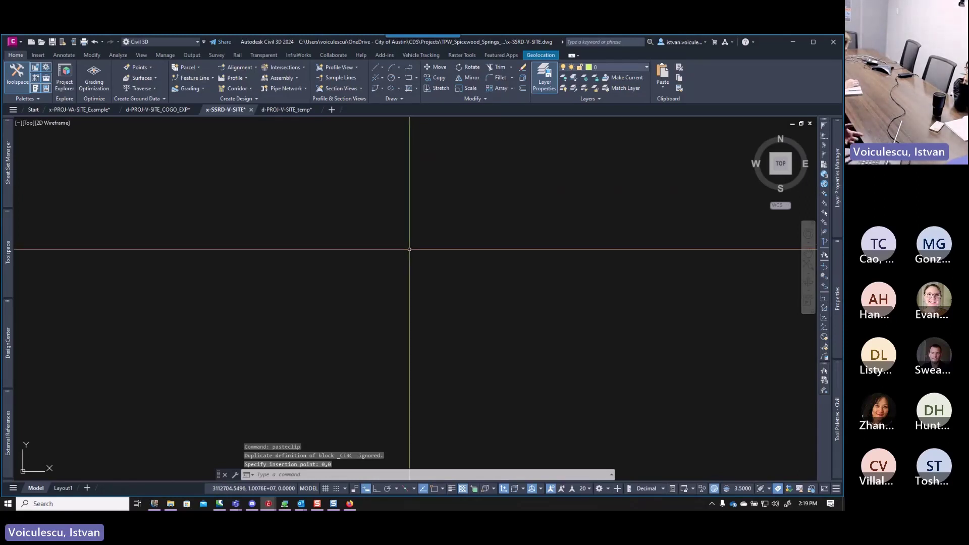
type("z")
key("Return")
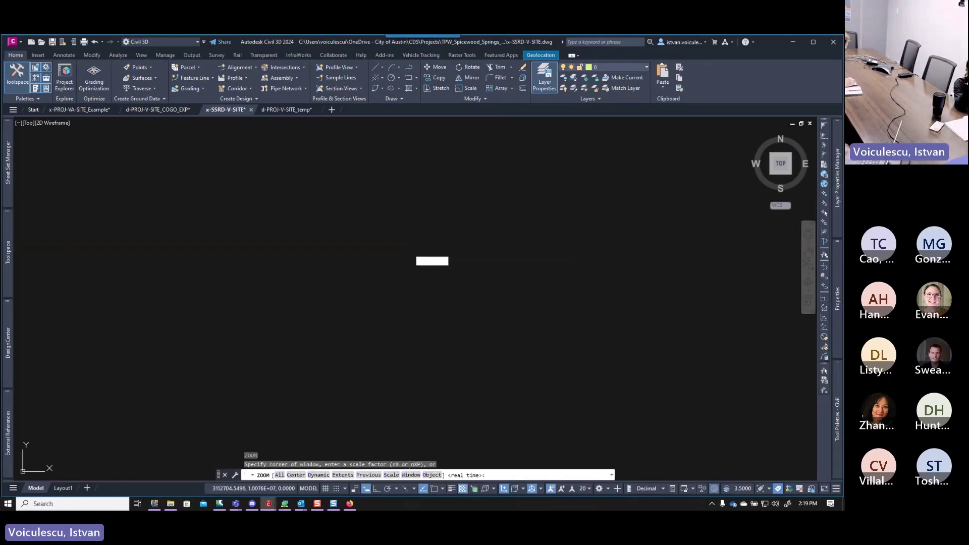
type("e")
key("Return")
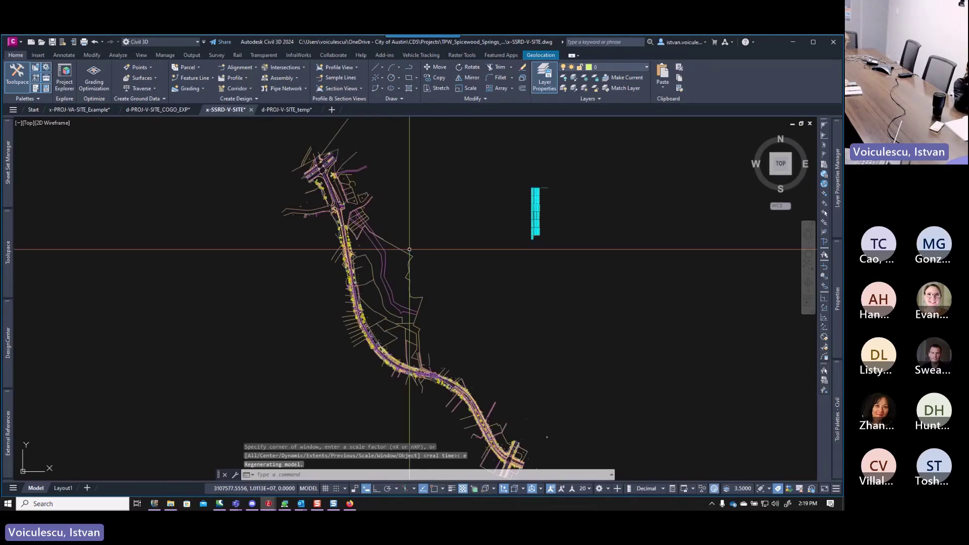
Try to freeze all layers matching v-node* with the -LAYER command.
scroll(323, 233, "up", 5)
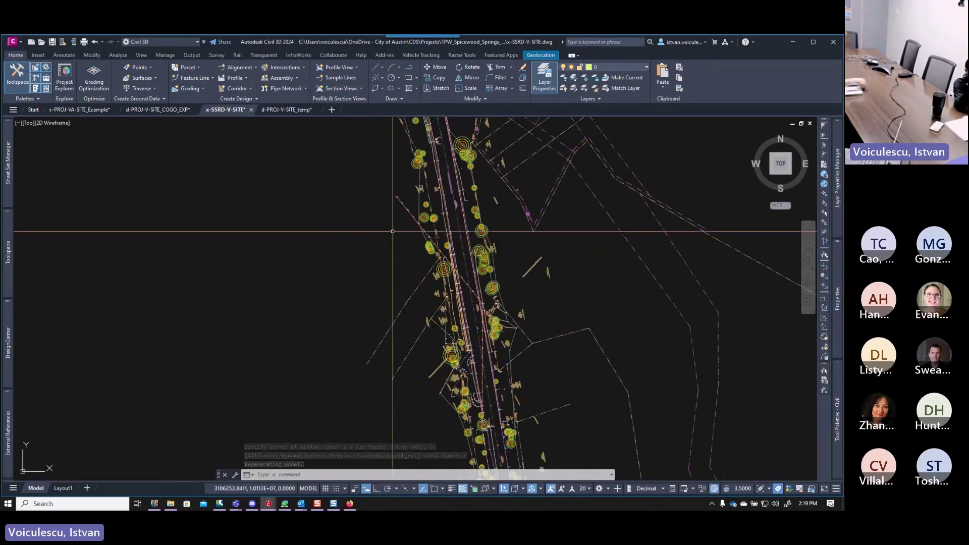
scroll(392, 232, "up", 3)
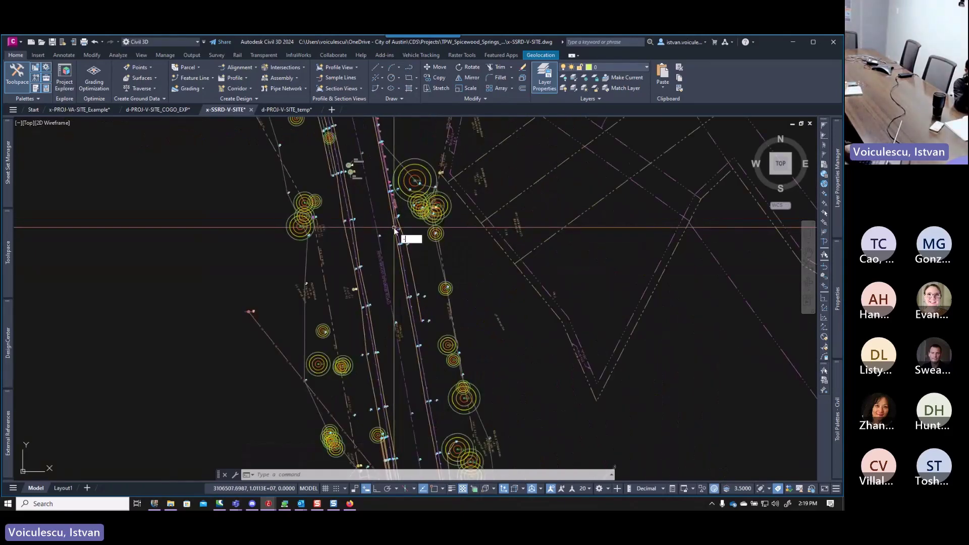
type("a")
key("Return")
type("f")
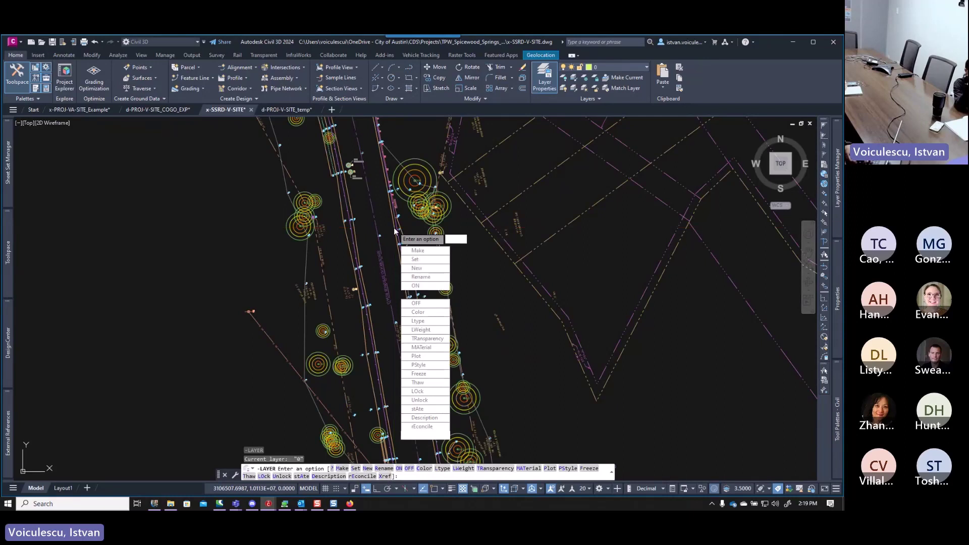
key("Return")
type("v-n")
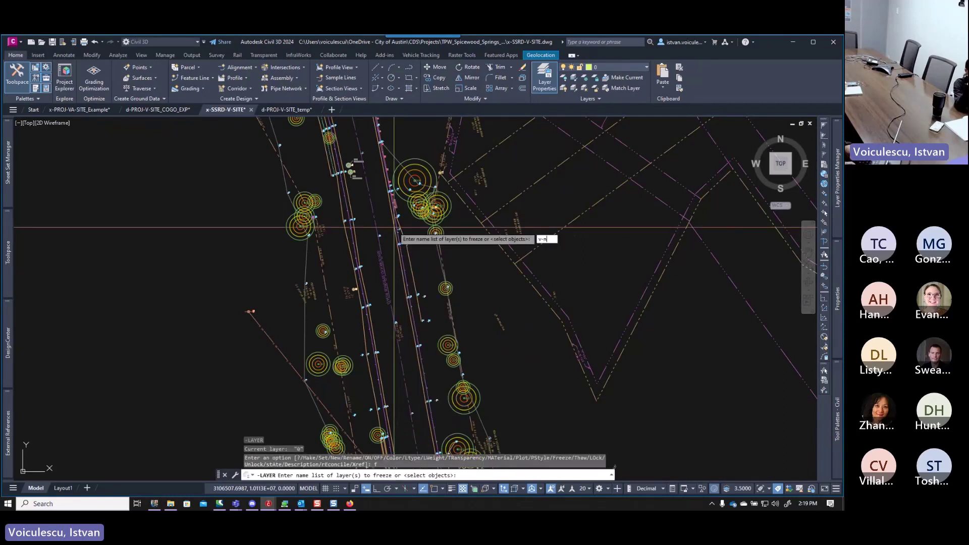
type("ode*")
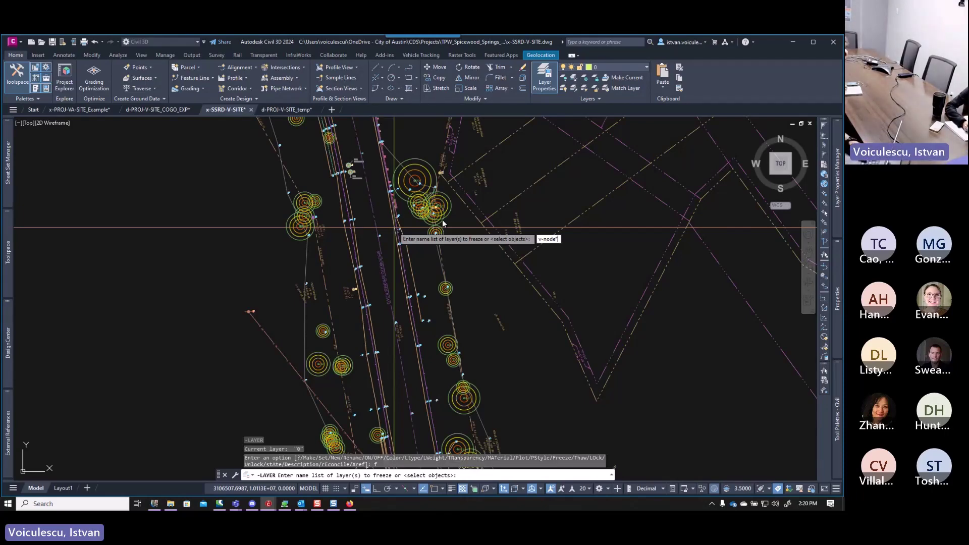
key("Return")
key("Escape")
Review the survey point layers in the layer list, highlighting the V-NODE range down to V-NODE-WWTR.
mouse_move(839, 214)
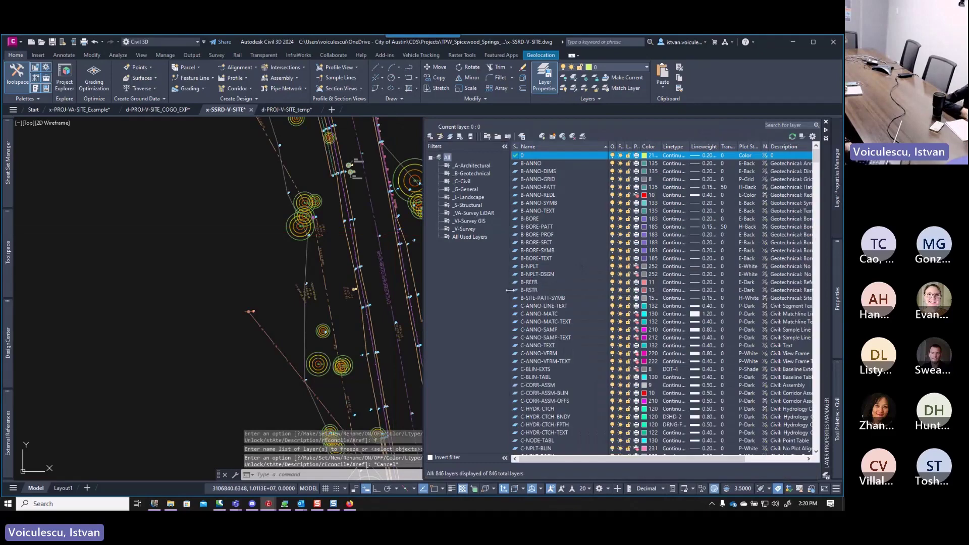
left_click(555, 286)
scroll(554, 286, "up", 2)
scroll(561, 295, "down", 10)
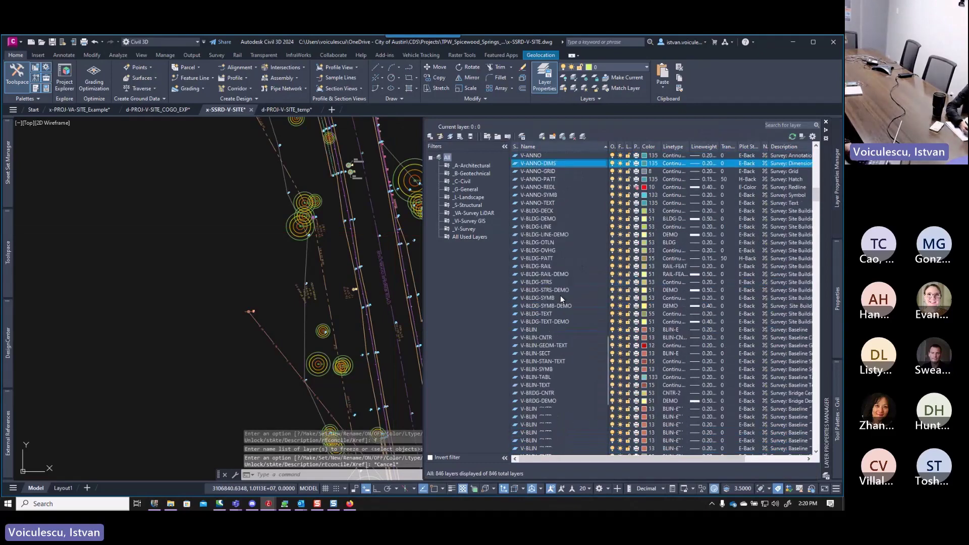
scroll(552, 297, "down", 15)
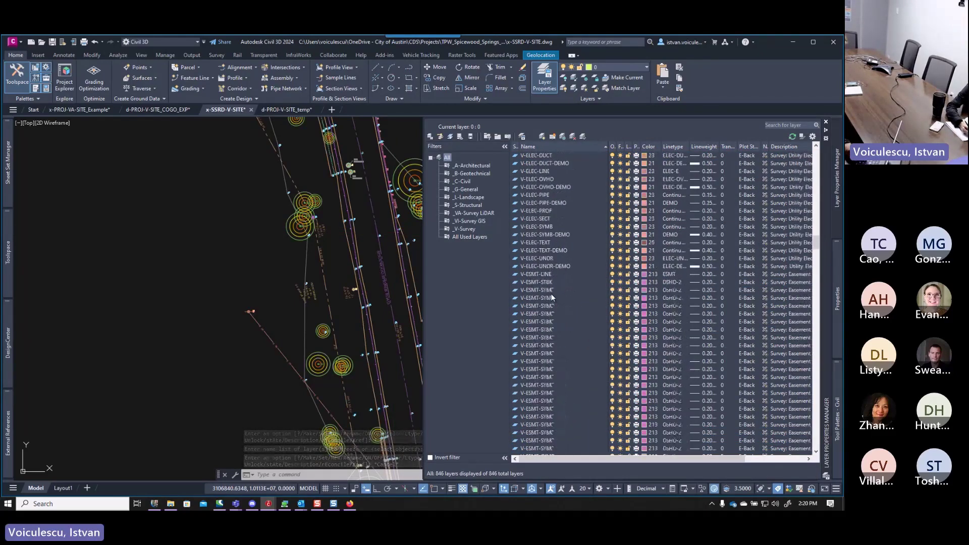
scroll(551, 298, "down", 8)
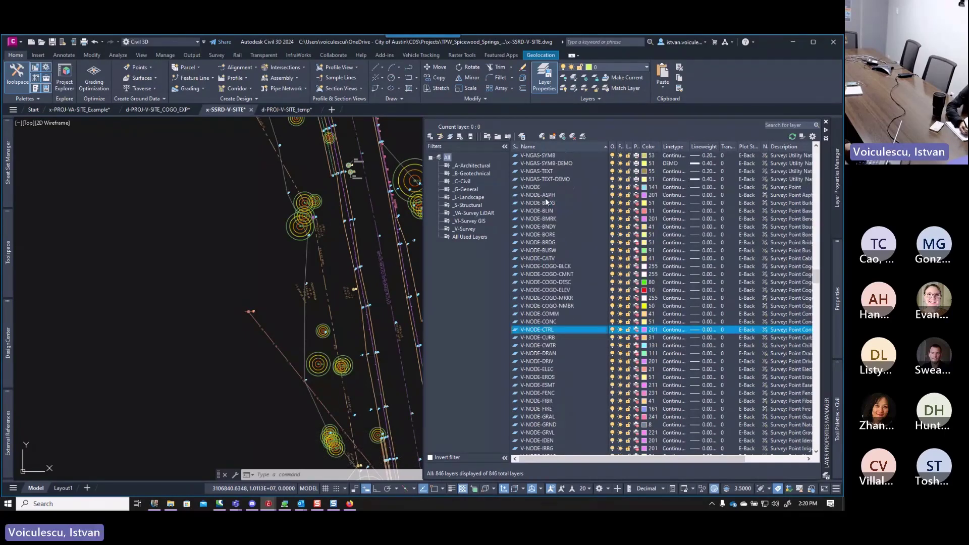
scroll(550, 253, "down", 2)
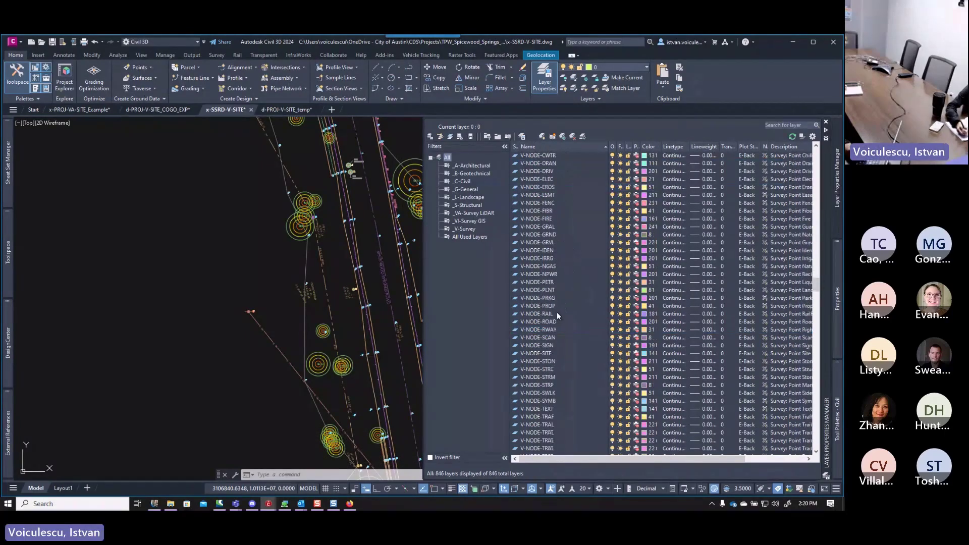
scroll(555, 321, "down", 9)
left_click(600, 292, "shift")
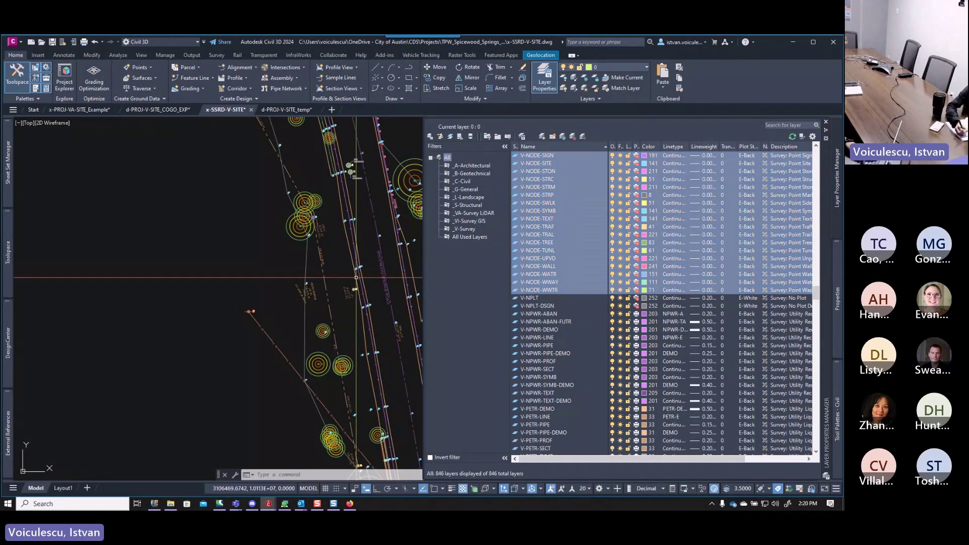
key("Escape")
key("Escape")
key("Escape")
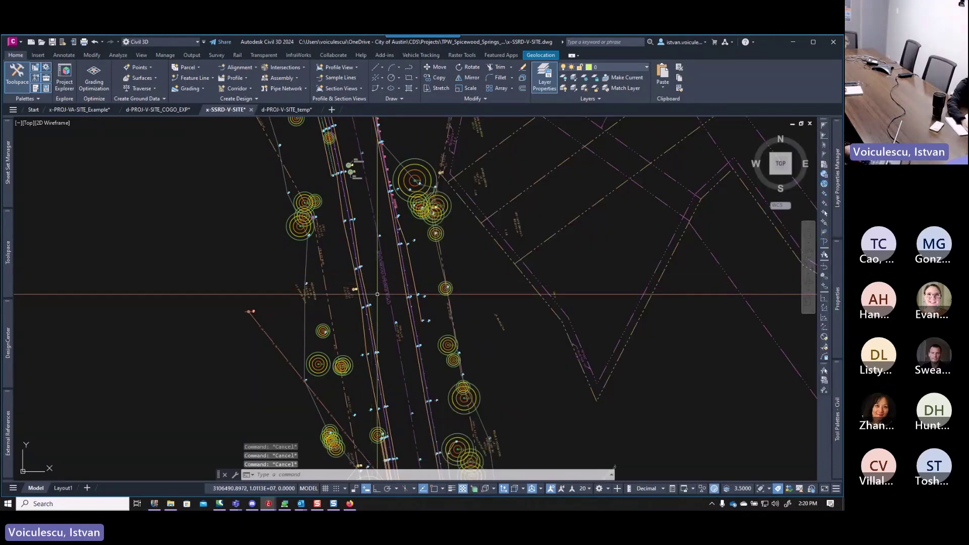
Freeze all survey point layers matching v-node* with the -LAYER command.
type("-LA")
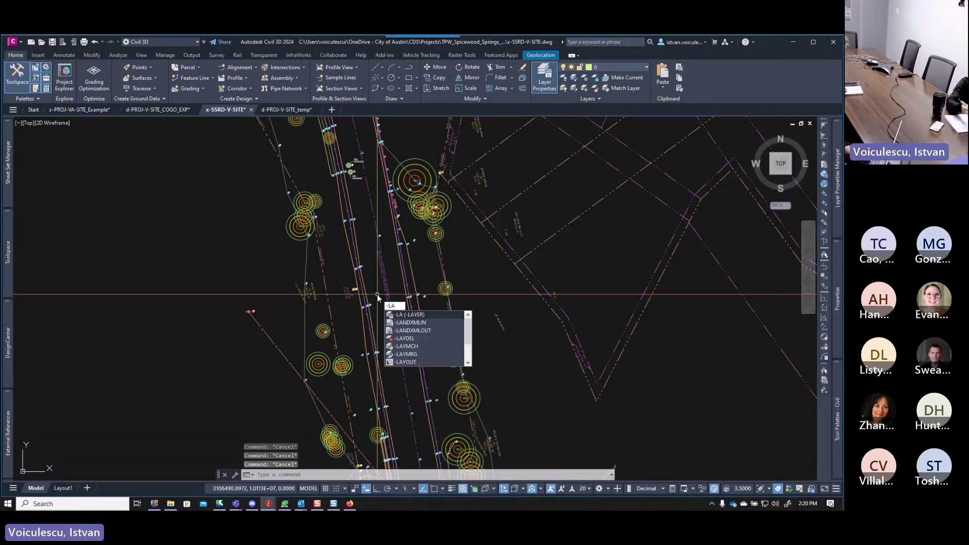
key("Return")
type("f")
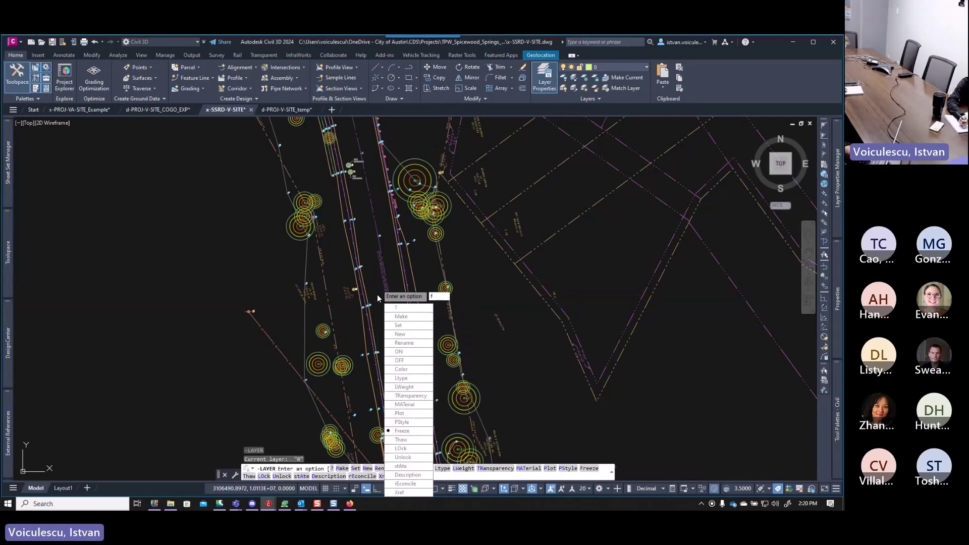
key("Return")
type("v-n")
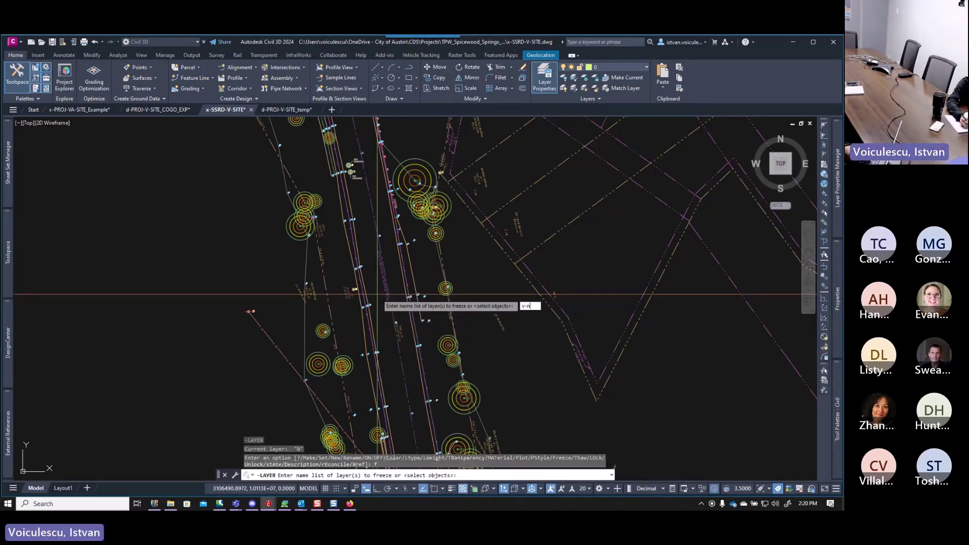
type("ode*")
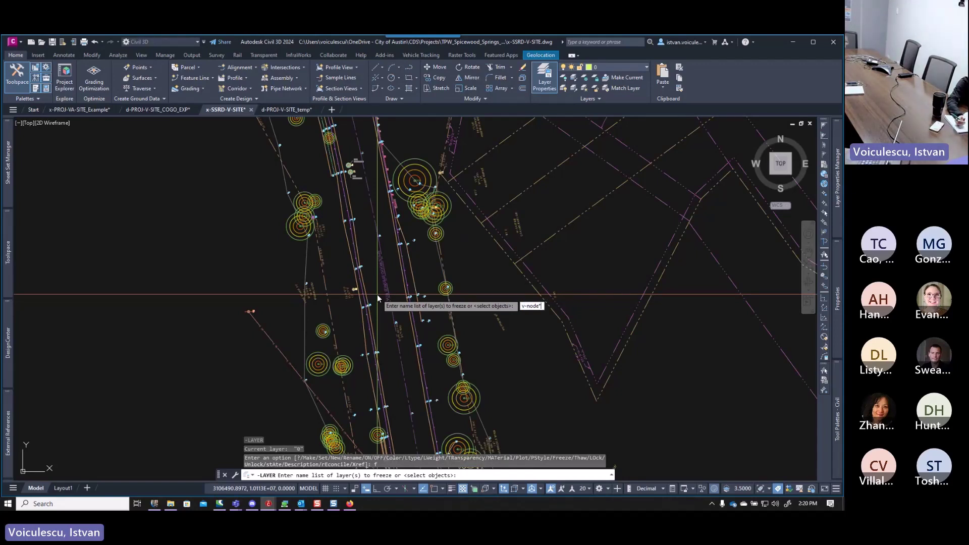
key("Return")
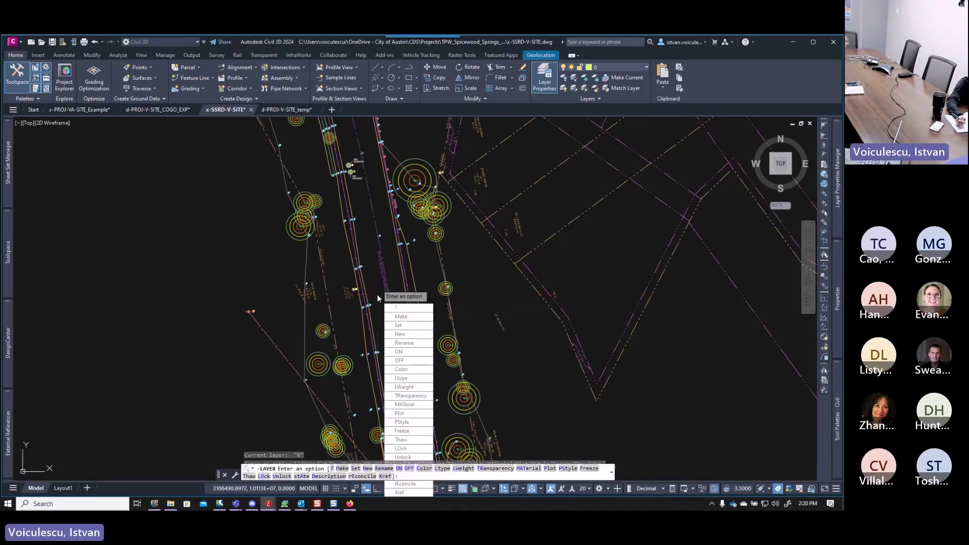
key("Return")
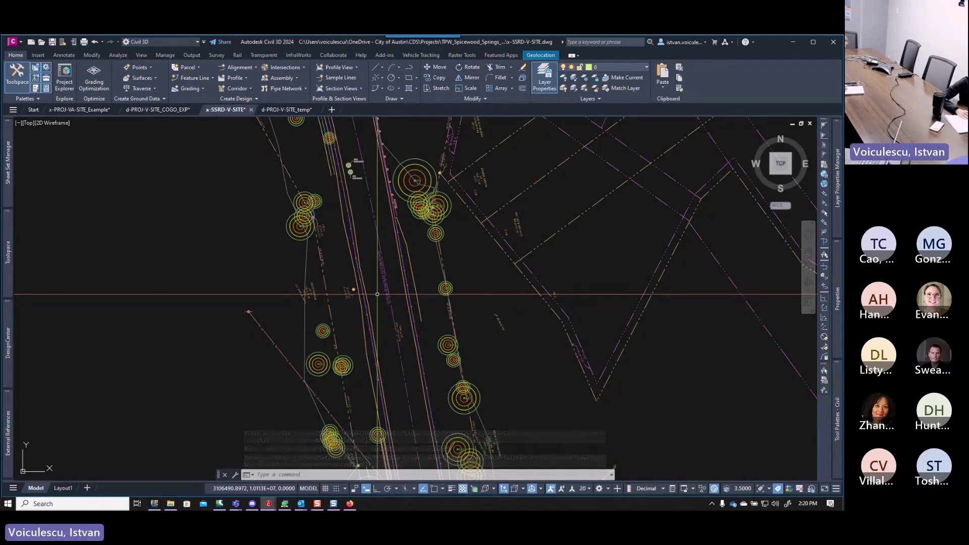
scroll(407, 278, "down", 8)
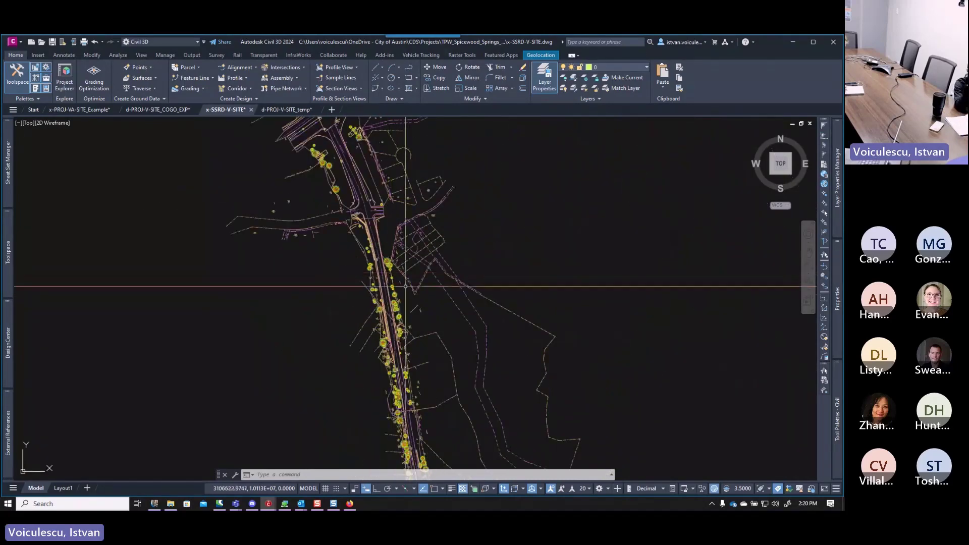
Inspect the WWMH manhole block's layer and the surrounding survey symbols along the road.
scroll(407, 279, "up", 5)
scroll(406, 278, "up", 6)
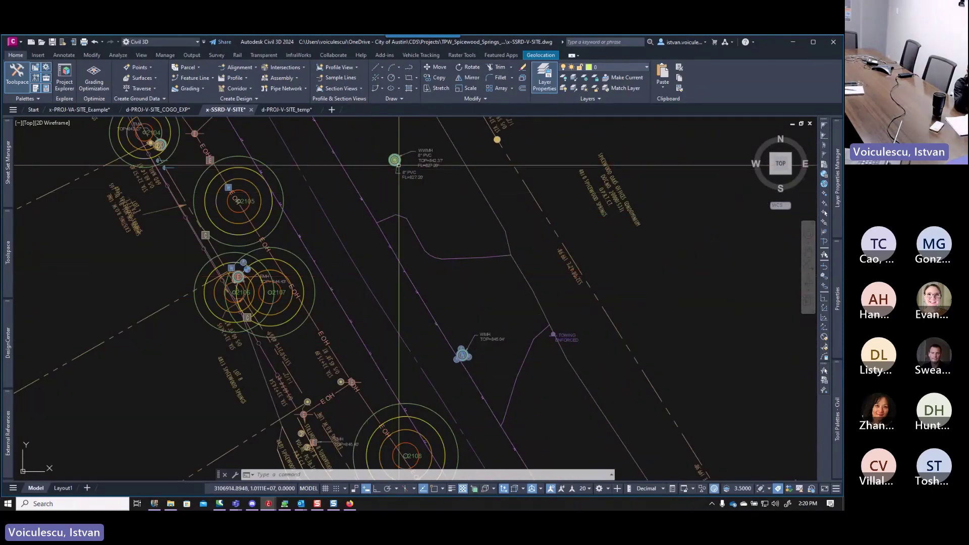
scroll(395, 164, "up", 6)
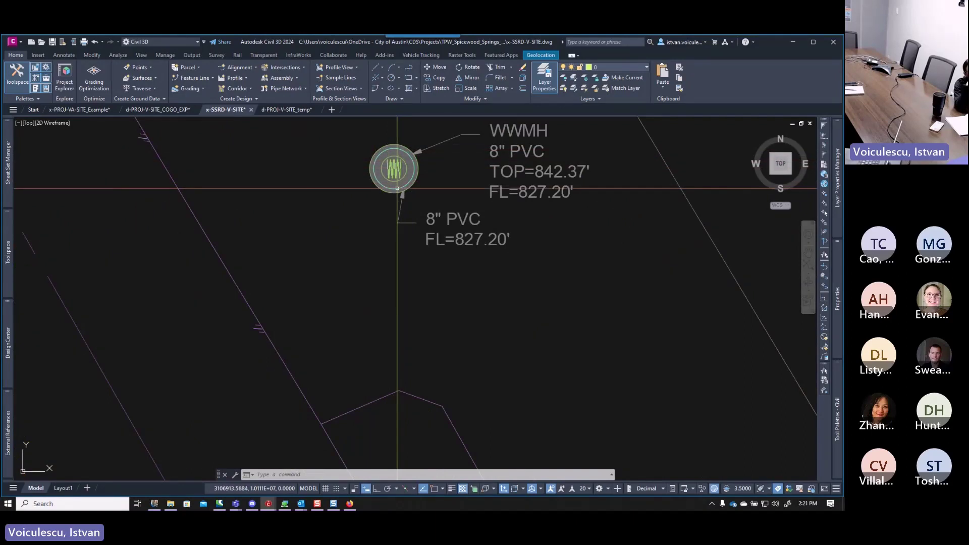
mouse_move(397, 189)
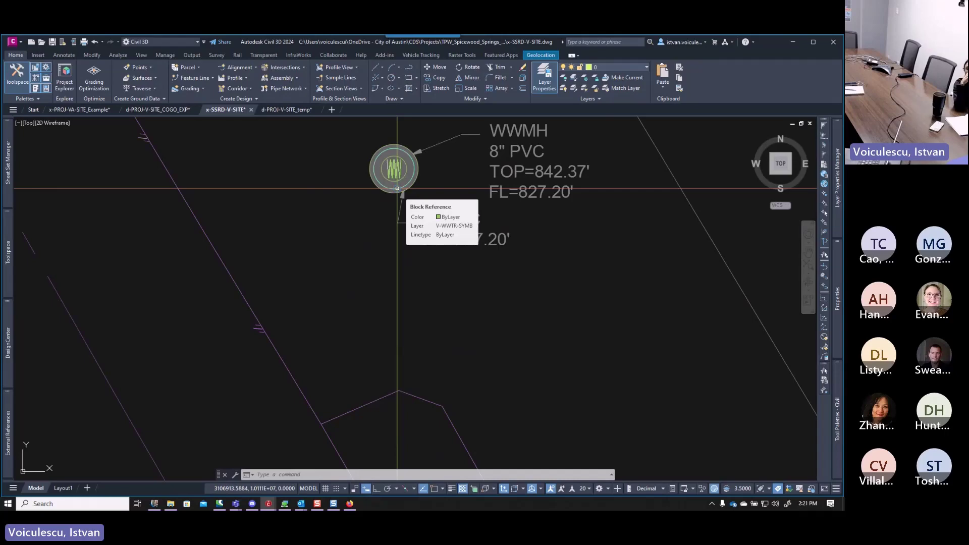
scroll(397, 242, "down", 5)
scroll(398, 242, "down", 4)
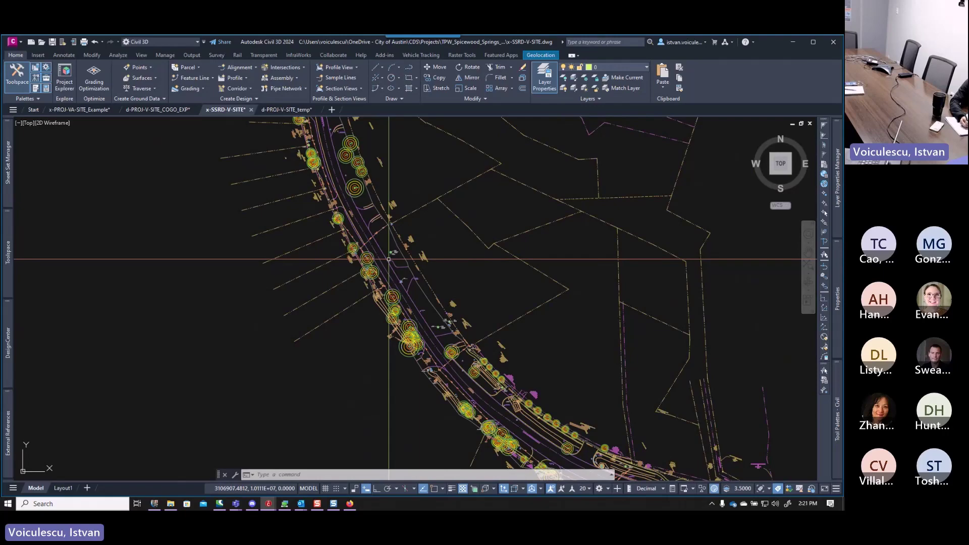
scroll(388, 259, "up", 6)
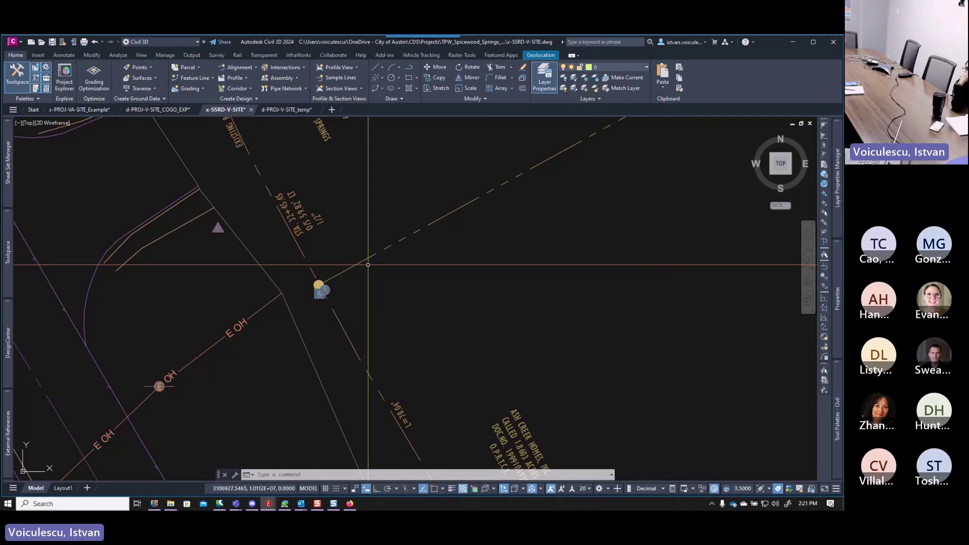
scroll(363, 281, "down", 5)
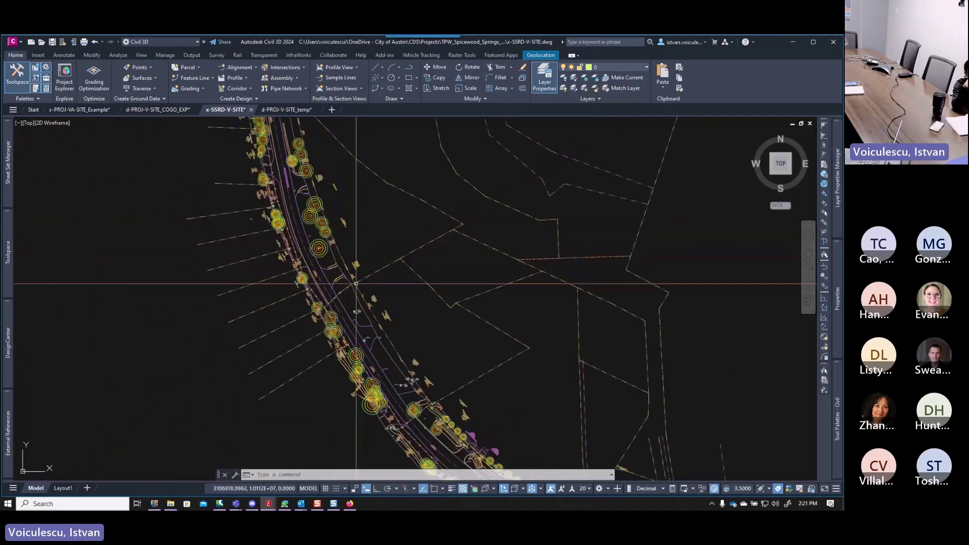
mouse_move(356, 284)
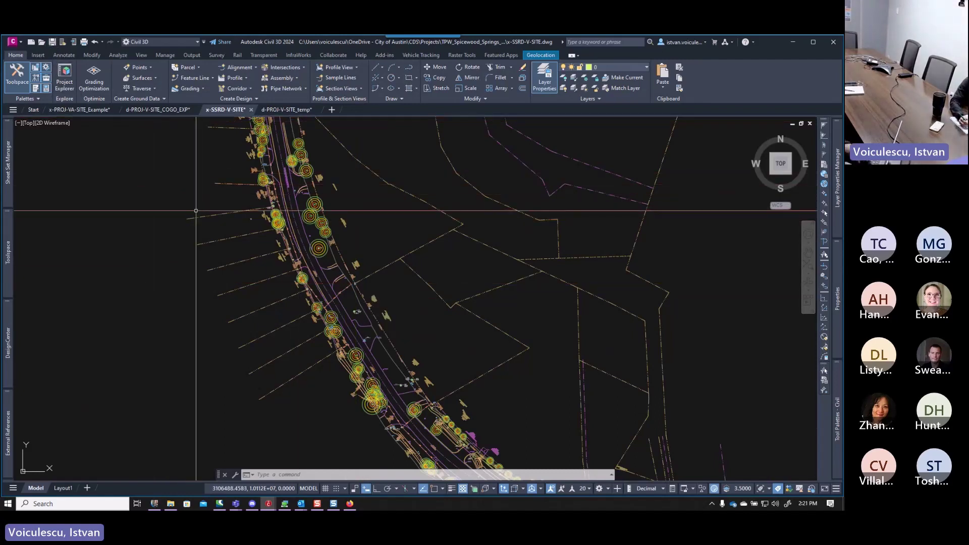
Audit the drawing with error fixing enabled and save it.
key("Return")
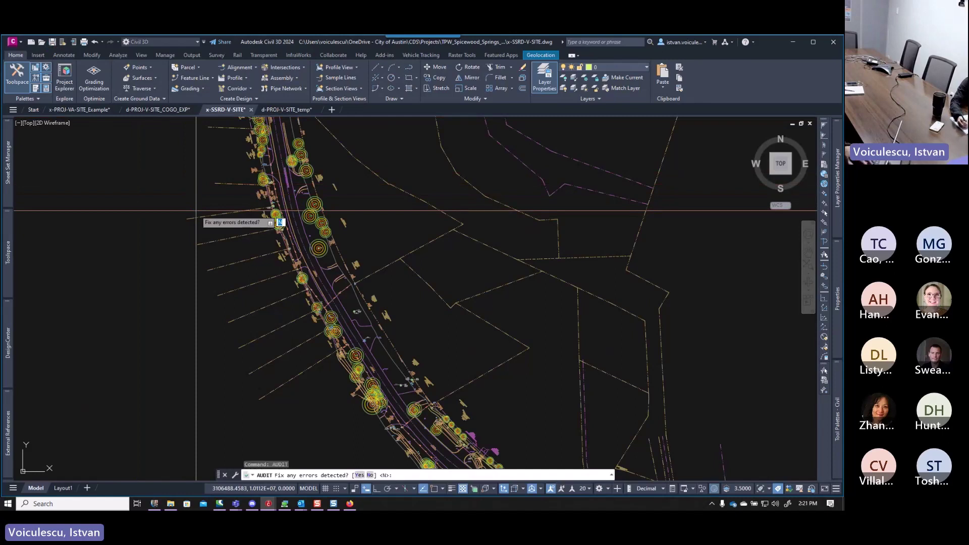
type("y")
key("Return")
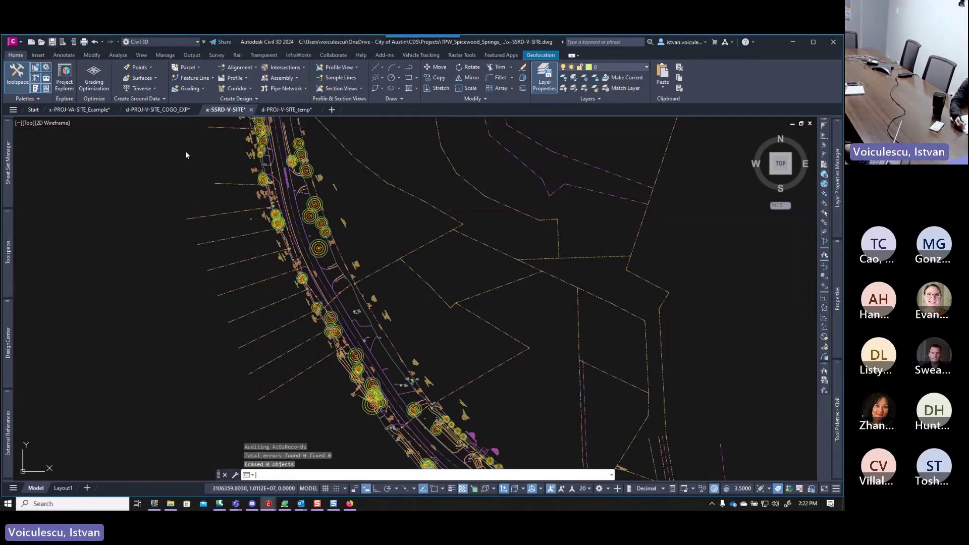
key("ctrl+s")
Select all property text similar to the Spicewood Green Subdivision label beside Lot 4.
scroll(291, 267, "up", 6)
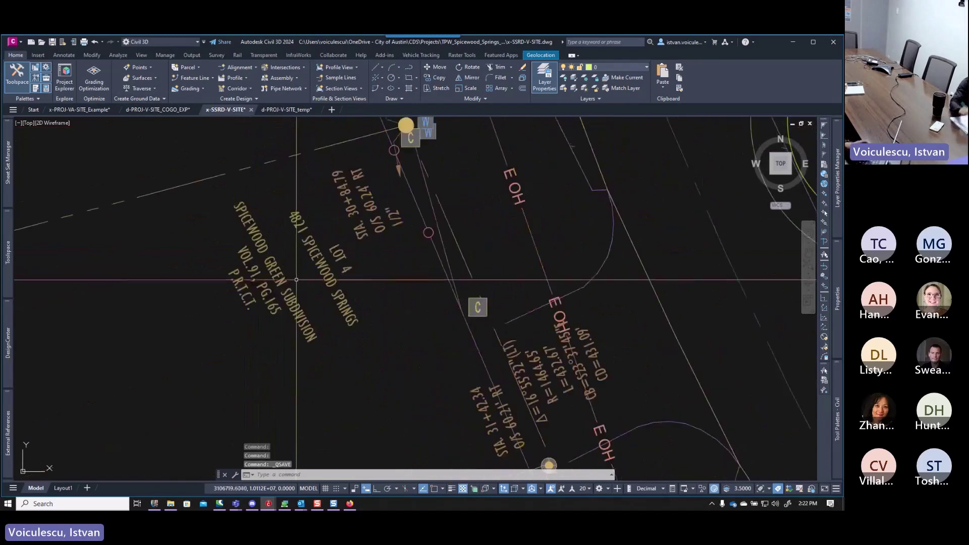
scroll(297, 273, "down", 5)
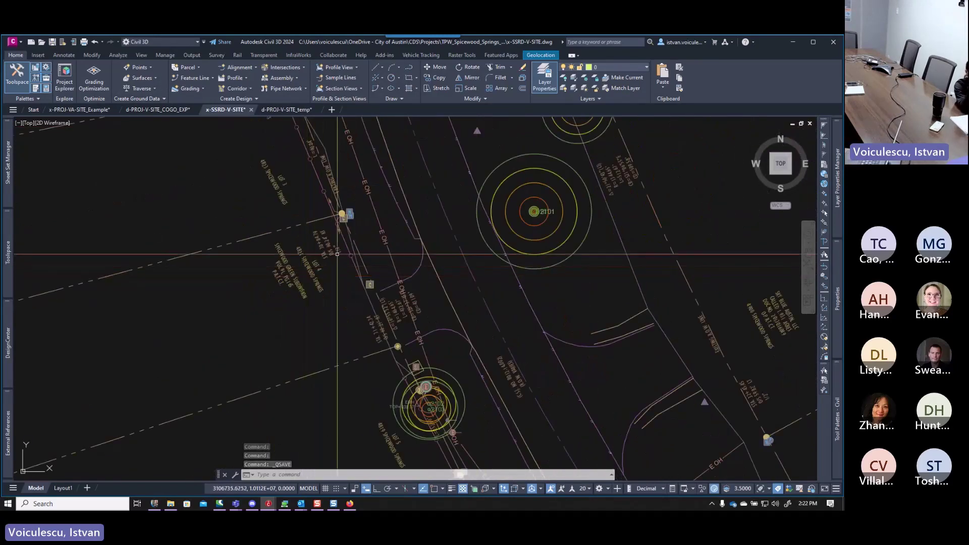
scroll(335, 257, "down", 2)
scroll(308, 260, "up", 5)
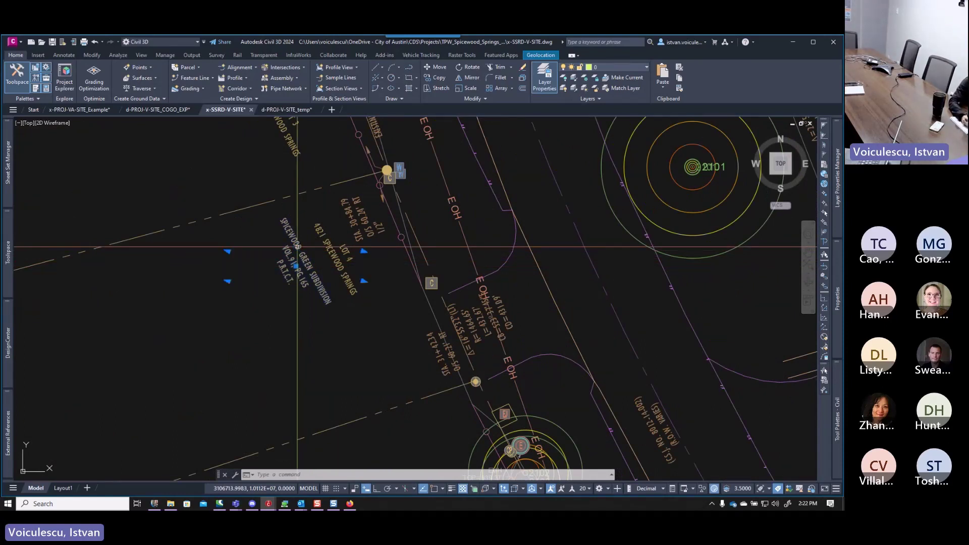
right_click(297, 246)
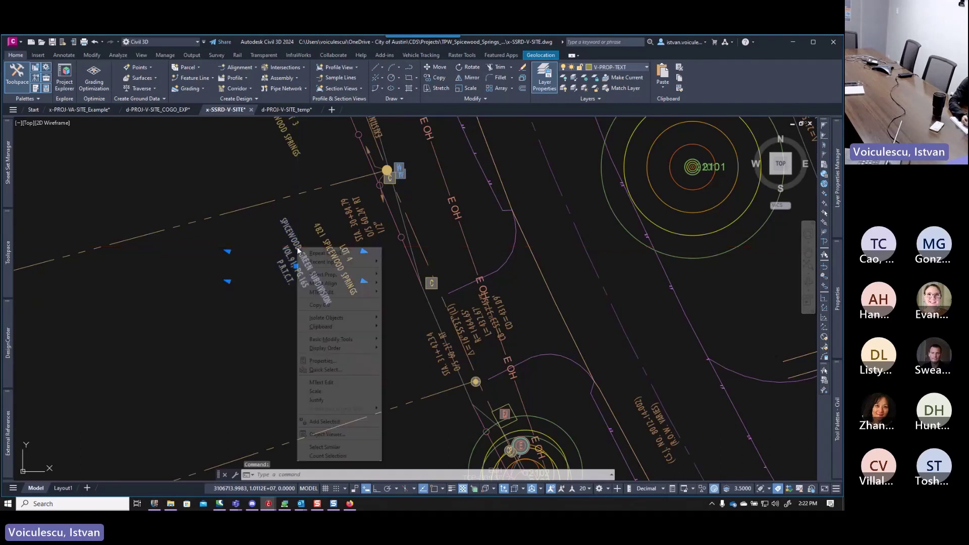
left_click(333, 447)
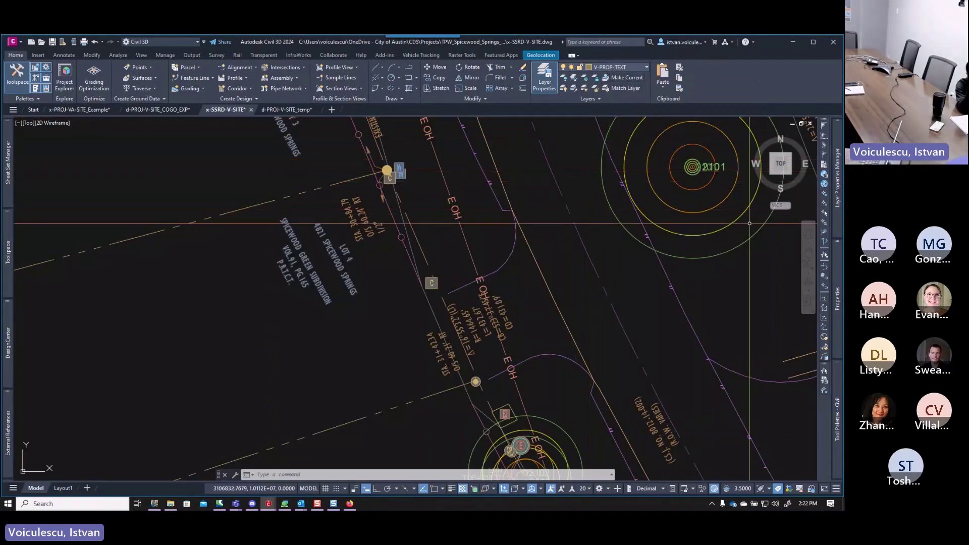
Change the selected property labels' text style to the annotative _COA_Property style.
mouse_move(840, 313)
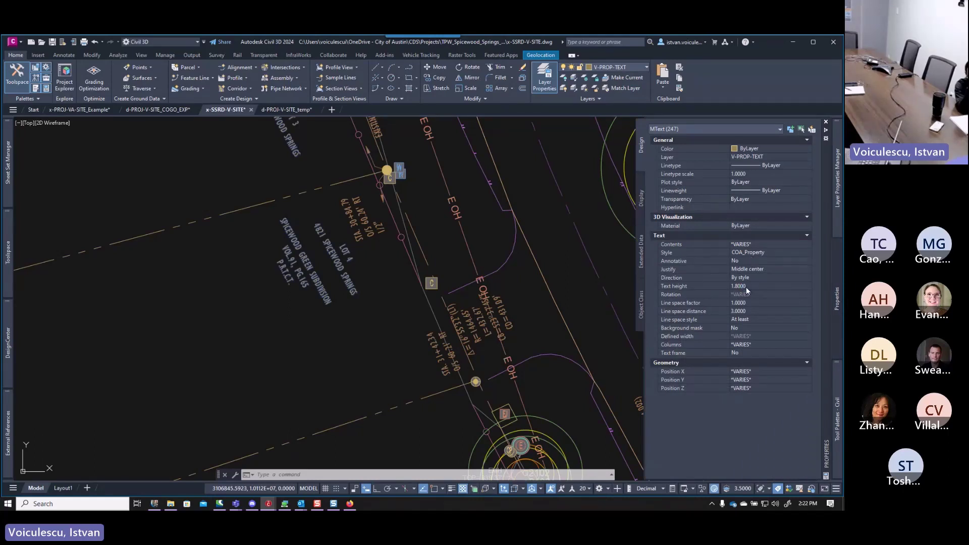
left_click(762, 251)
left_click(765, 252)
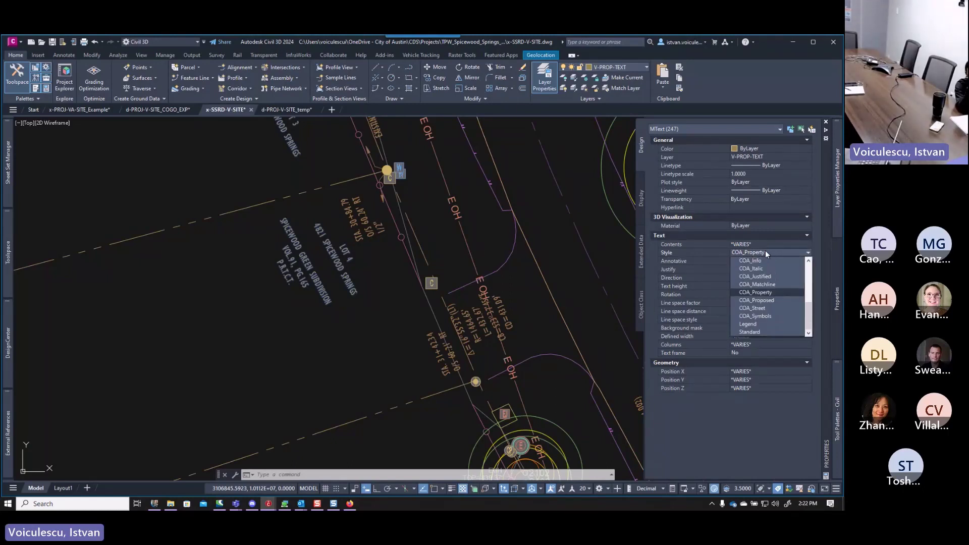
left_click(765, 252)
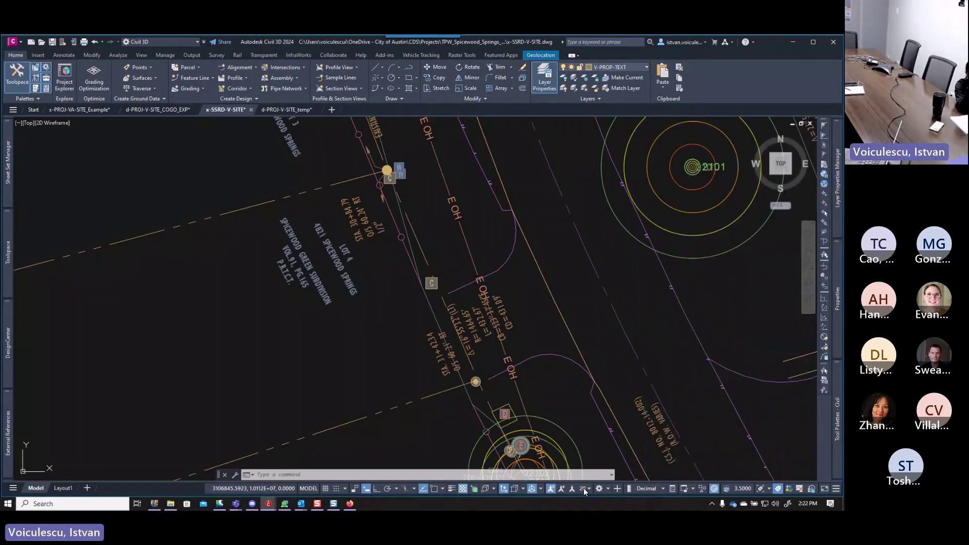
mouse_move(838, 332)
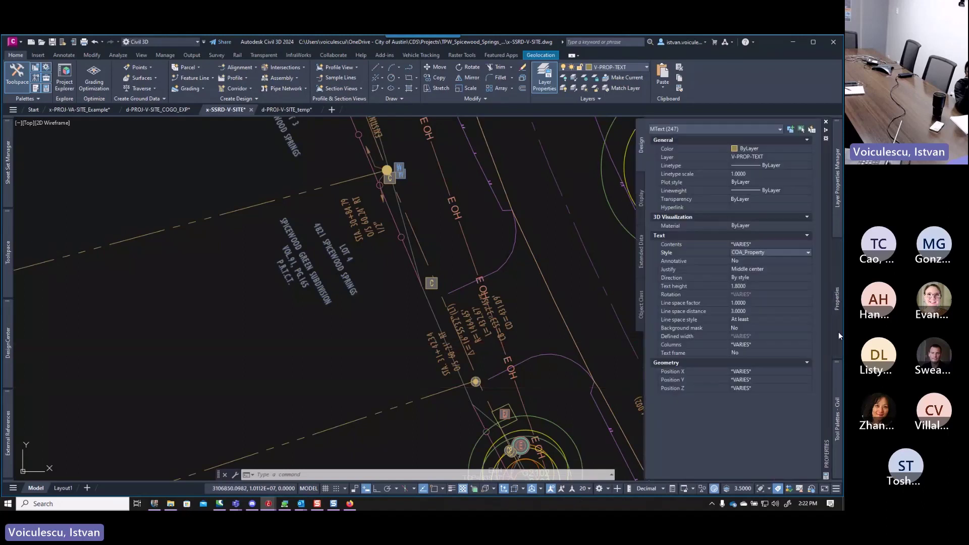
left_click(759, 251)
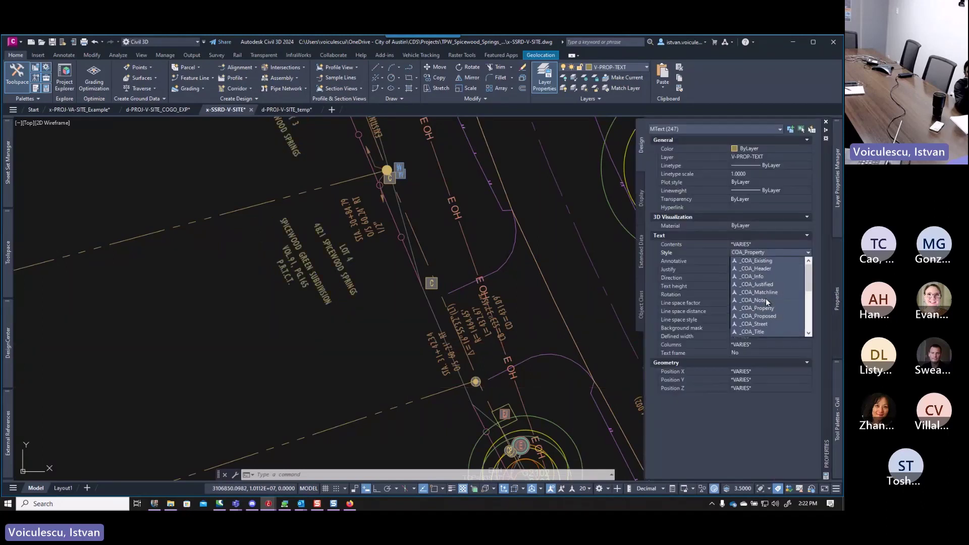
scroll(765, 298, "up", 1)
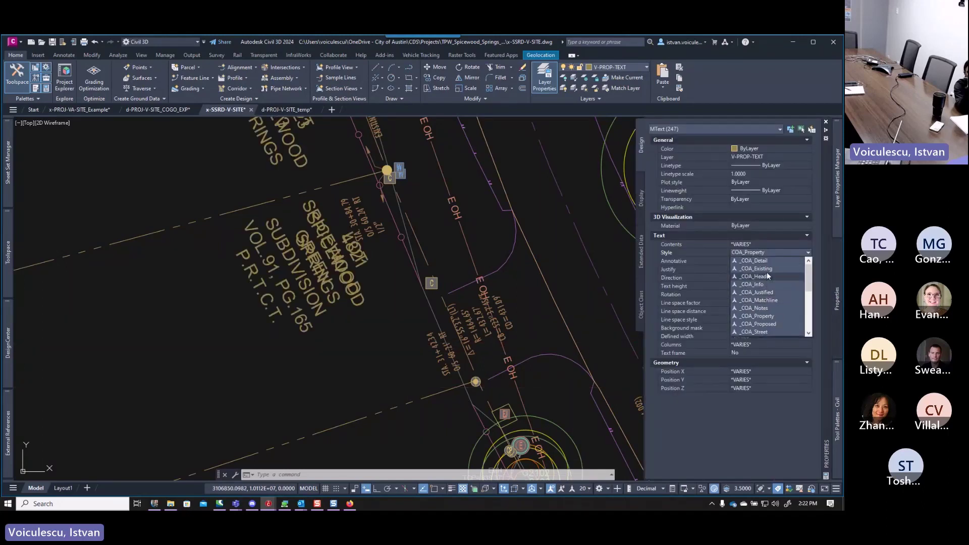
left_click(765, 316)
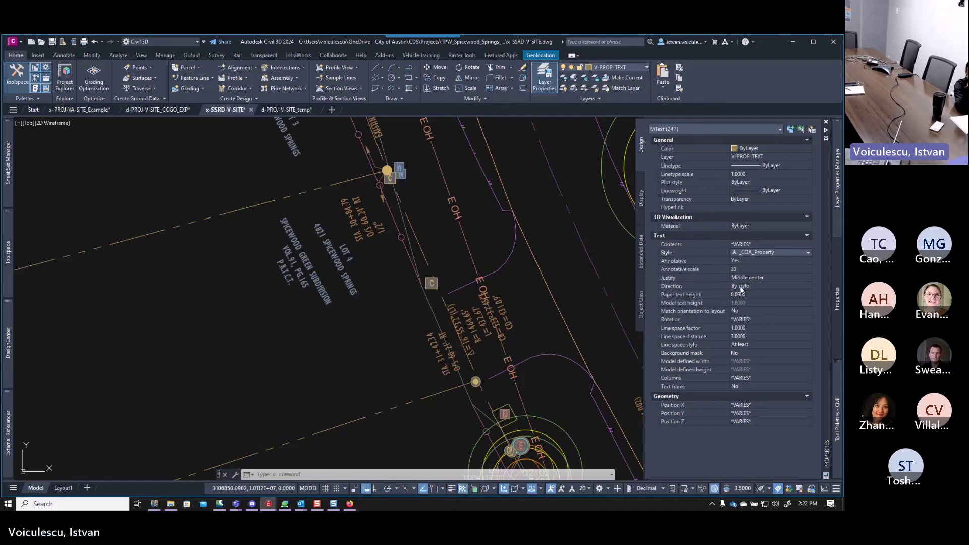
Set Match orientation to layout to Yes for the selected property labels and clear the selection.
left_click(748, 310)
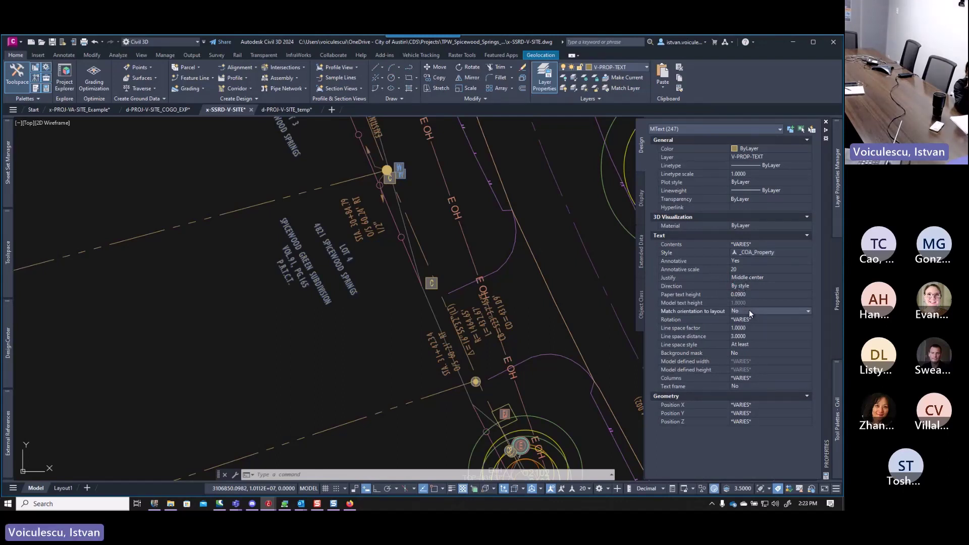
left_click(749, 310)
left_click(747, 320)
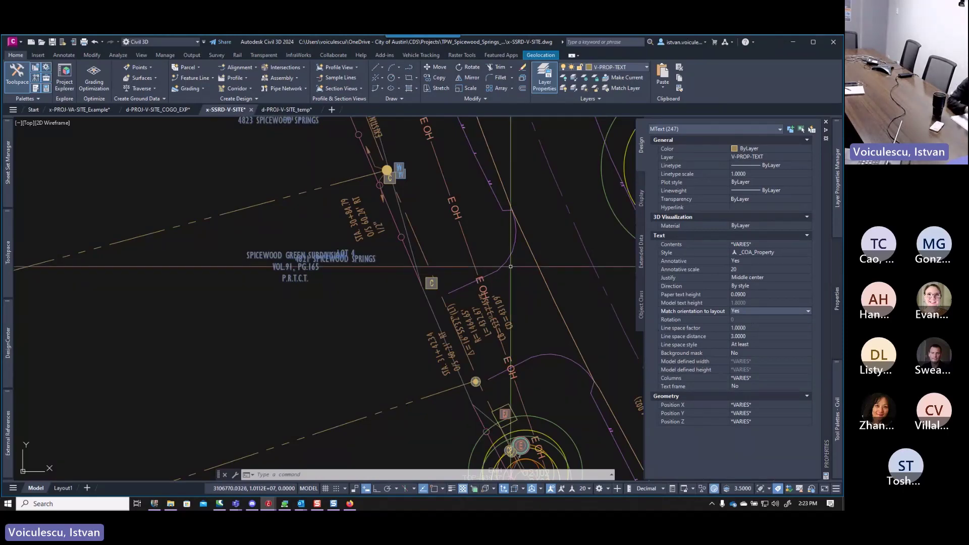
scroll(493, 243, "down", 3)
key("Escape")
key("Escape")
Review the orientation and overlaps of the property labels along both sides of Spicewood Springs Road.
middle_click_drag(493, 243, 439, 296)
scroll(449, 227, "down", 2)
scroll(454, 212, "up", 5)
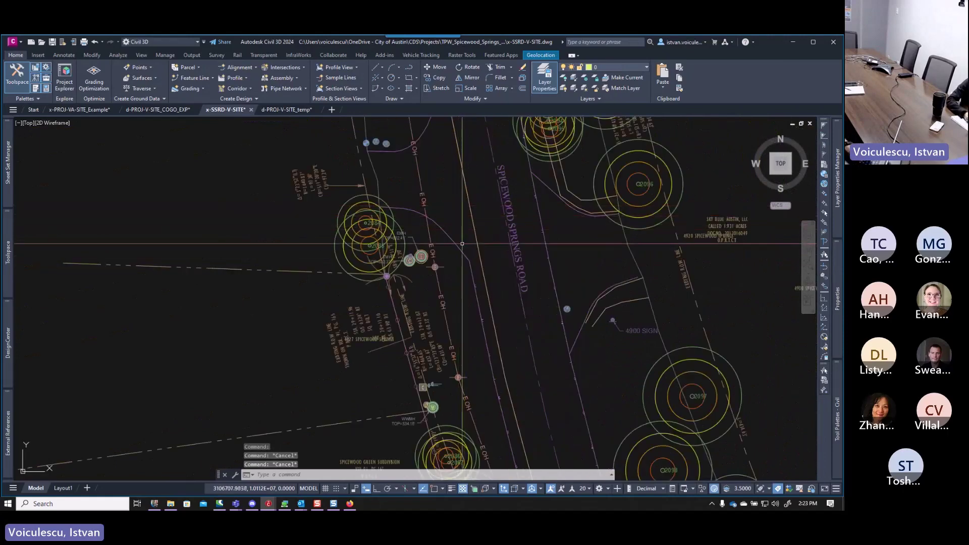
scroll(465, 254, "up", 2)
scroll(466, 254, "down", 5)
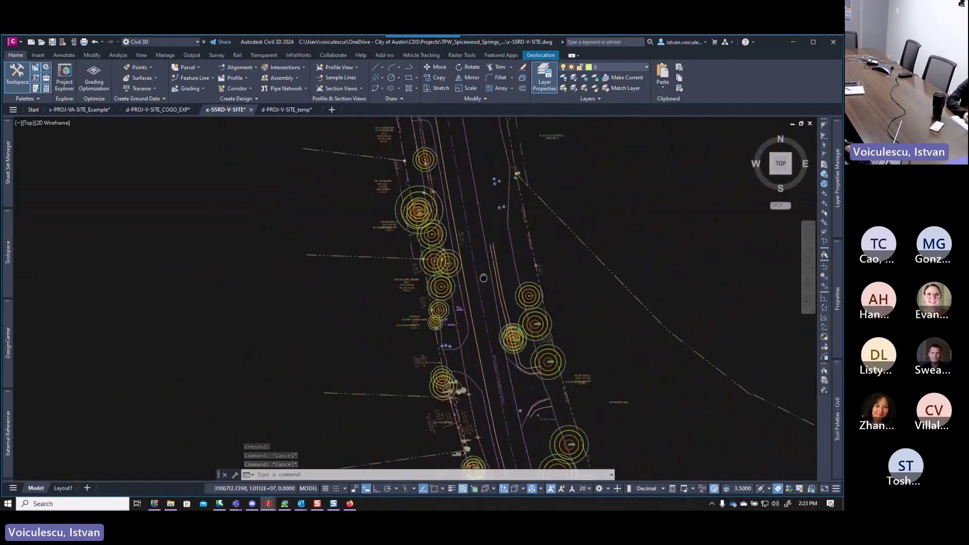
middle_click_drag(465, 255, 462, 259)
scroll(462, 259, "up", 6)
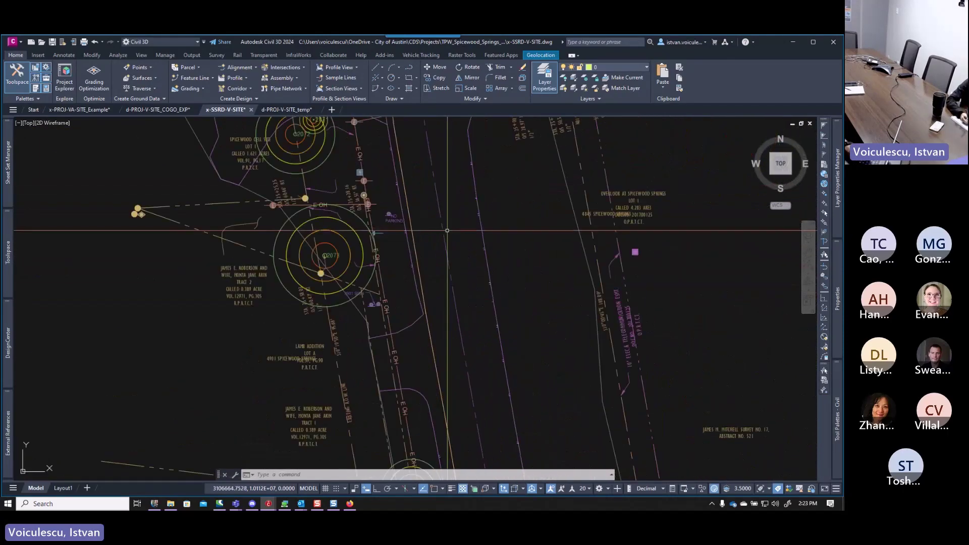
scroll(424, 262, "up", 2)
scroll(422, 273, "down", 3)
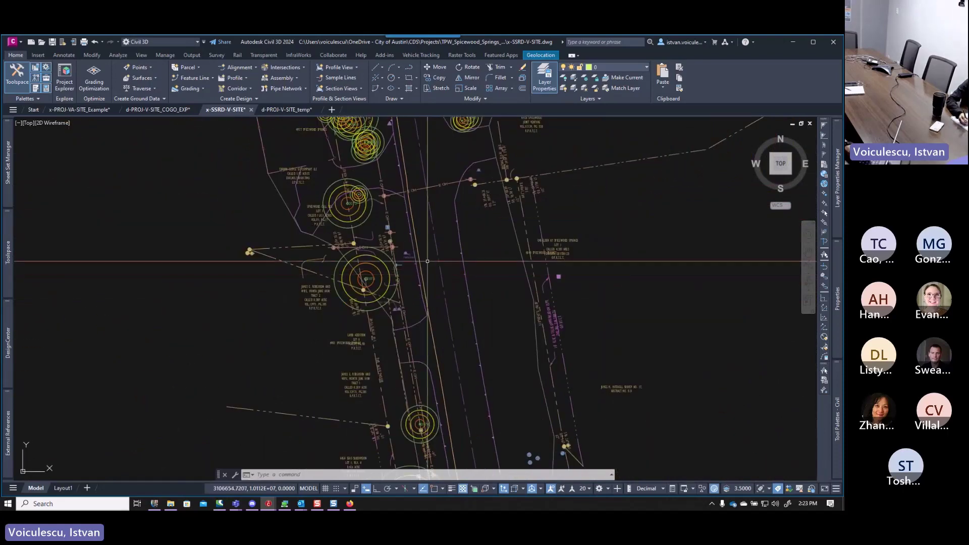
Examine which way the tick marks point on the purple linework along both sides of the road.
scroll(423, 311, "up", 4)
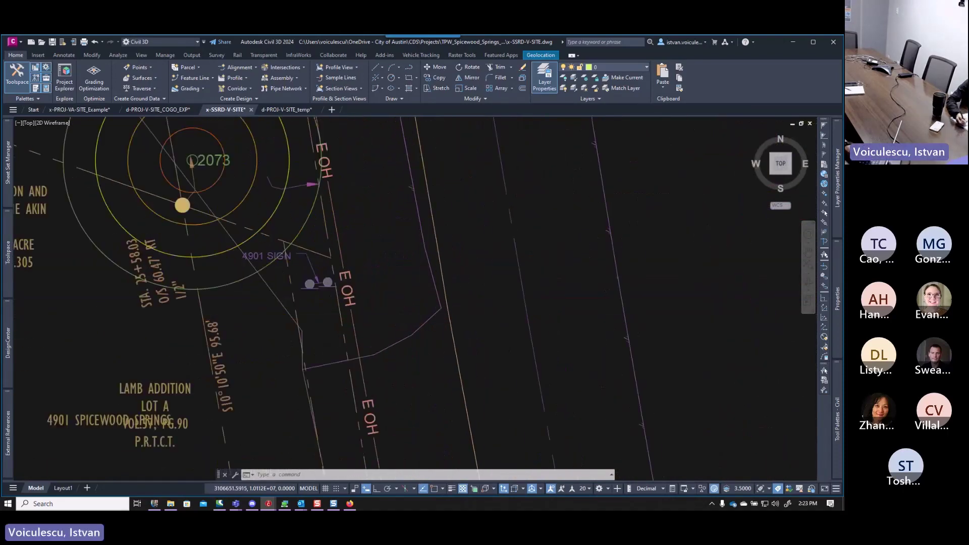
middle_click_drag(327, 274, 390, 223)
scroll(520, 232, "up", 4)
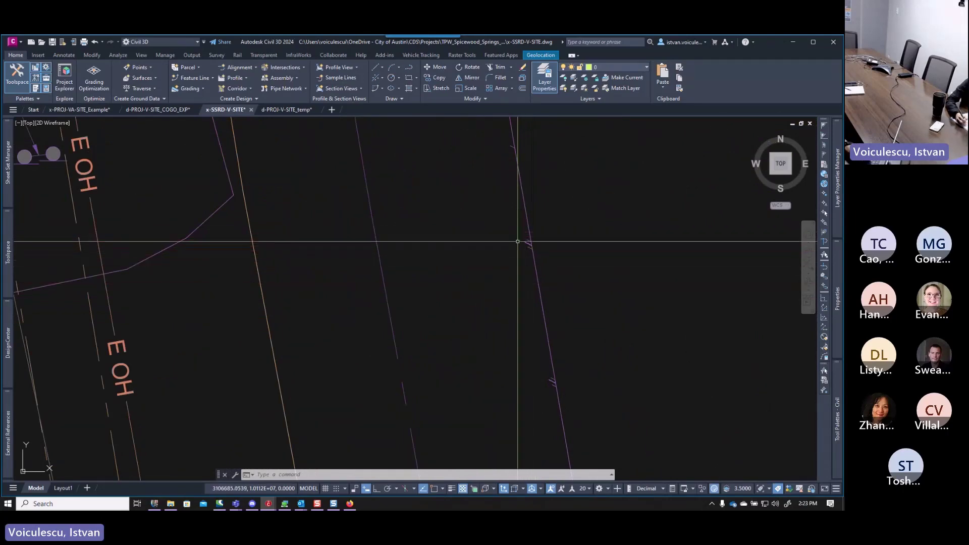
scroll(519, 249, "down", 3)
scroll(489, 237, "up", 4)
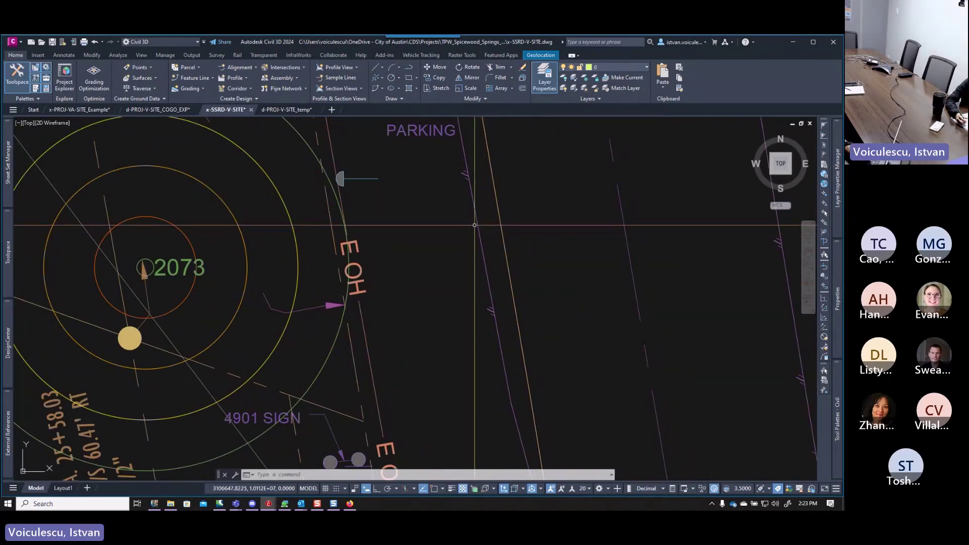
scroll(477, 222, "down", 5)
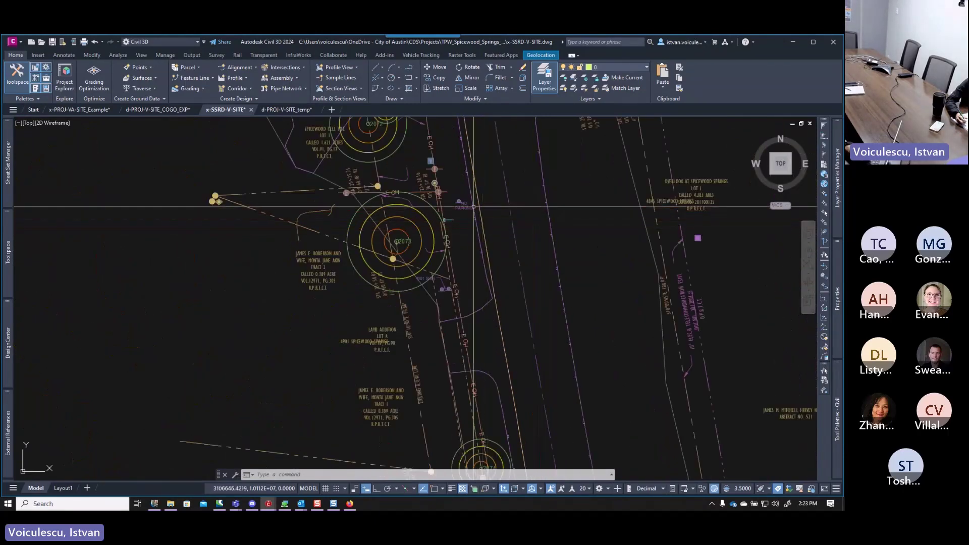
middle_click_drag(474, 207, 474, 214)
scroll(475, 215, "up", 10)
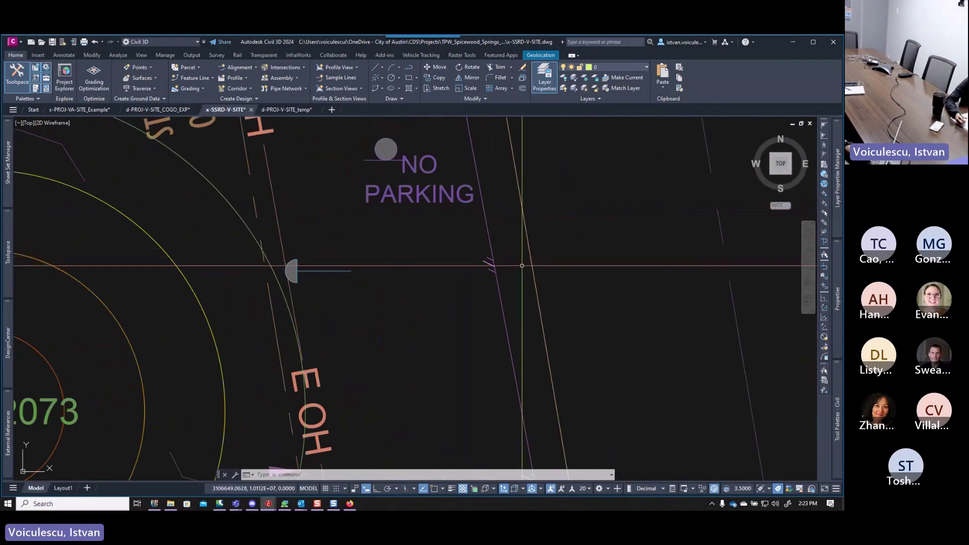
Reverse the direction of the purple tick-marked line on the west side of the road, beside the NO PARKING sign.
scroll(523, 265, "down", 4)
scroll(522, 265, "down", 3)
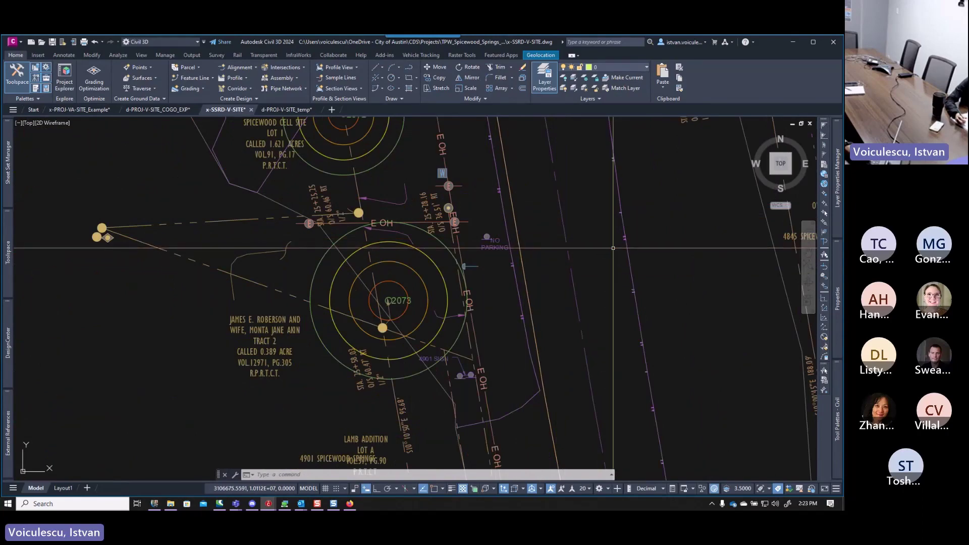
scroll(589, 243, "up", 5)
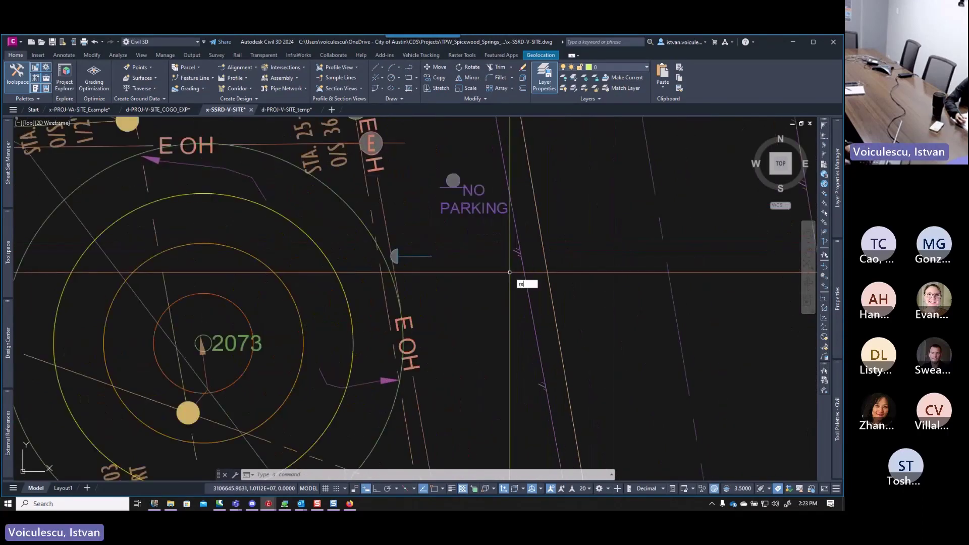
key("Return")
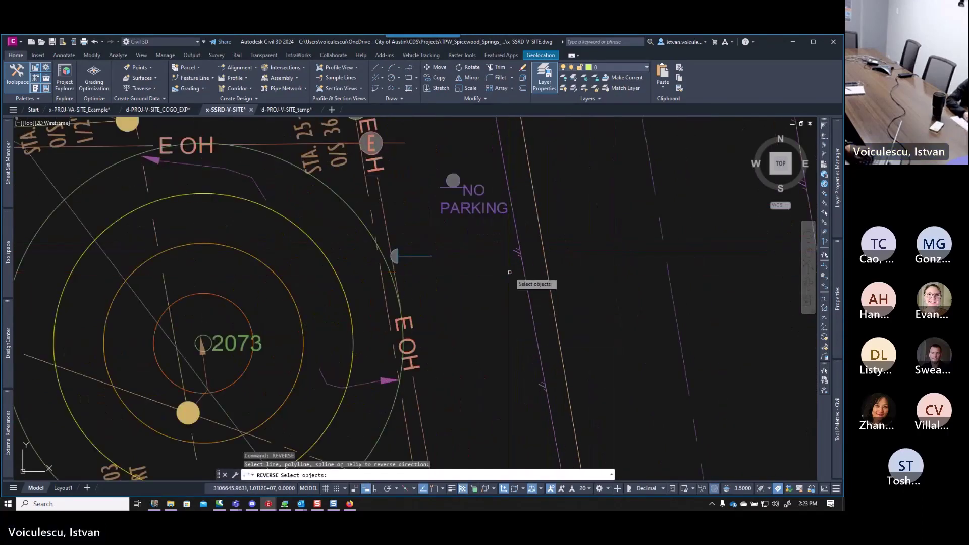
left_click(522, 265)
key("Return")
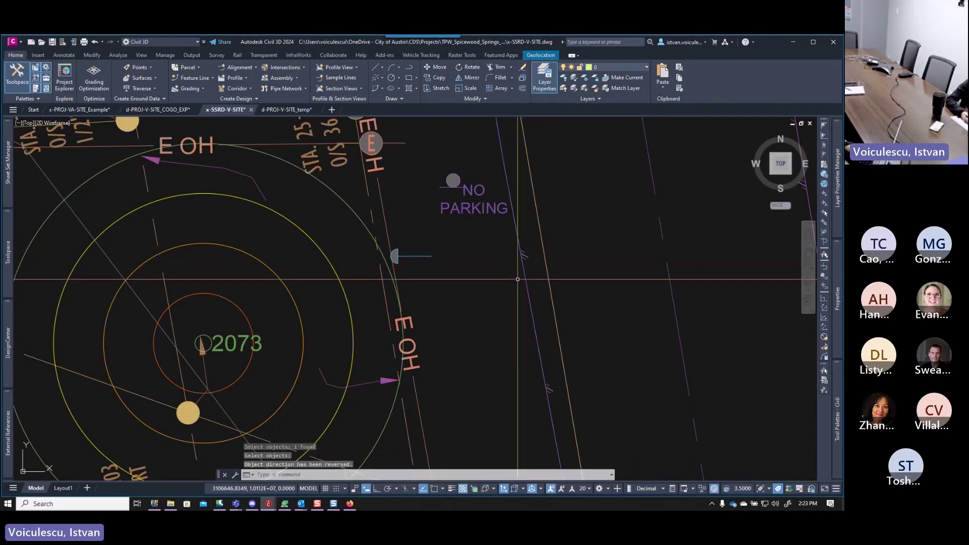
Reverse the direction of the purple tick-marked line on the east side of the road, across from the SPEED LIMIT 30 sign.
scroll(514, 282, "down", 3)
scroll(515, 284, "down", 3)
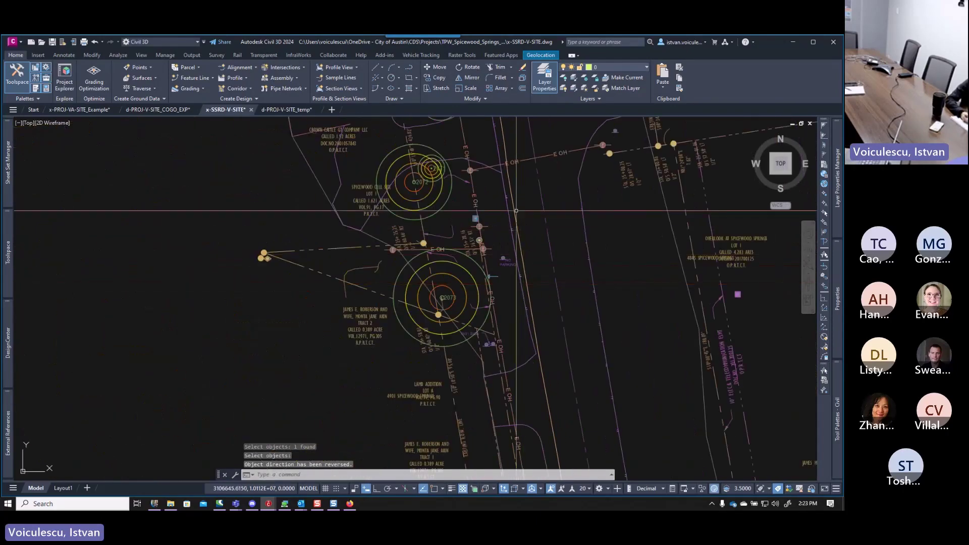
mouse_move(514, 291)
middle_mouse_down()
mouse_move(508, 329)
mouse_move(548, 281)
middle_mouse_up()
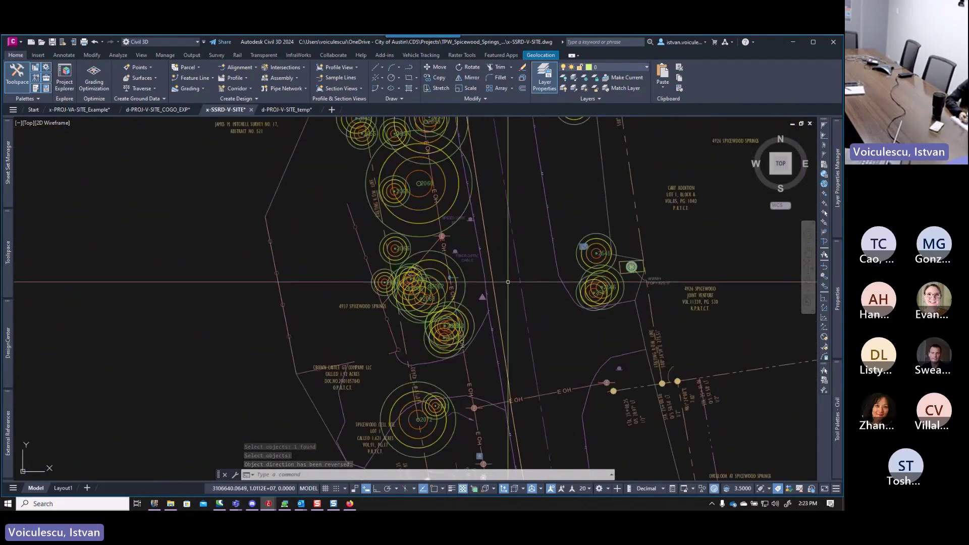
scroll(548, 222, "up", 4)
key("Return")
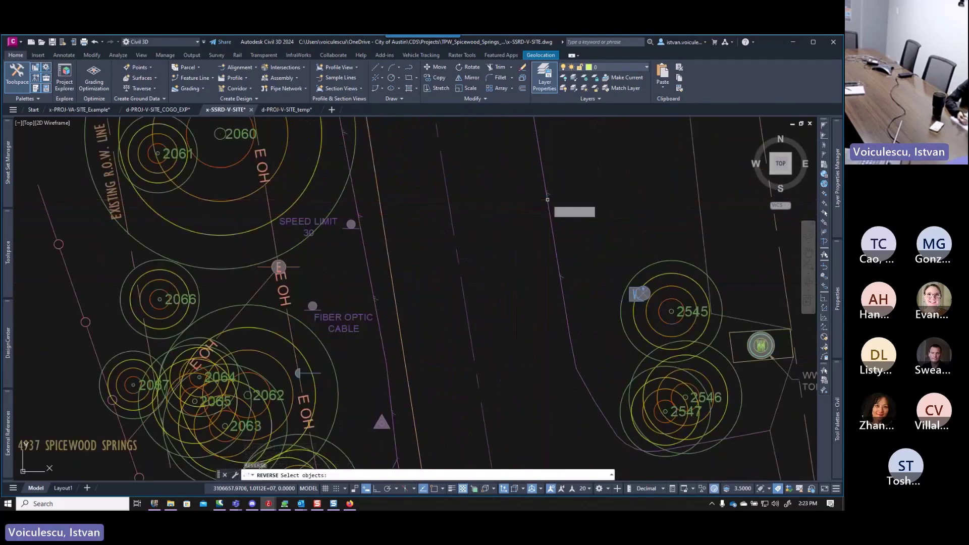
left_click(548, 209)
key("Return")
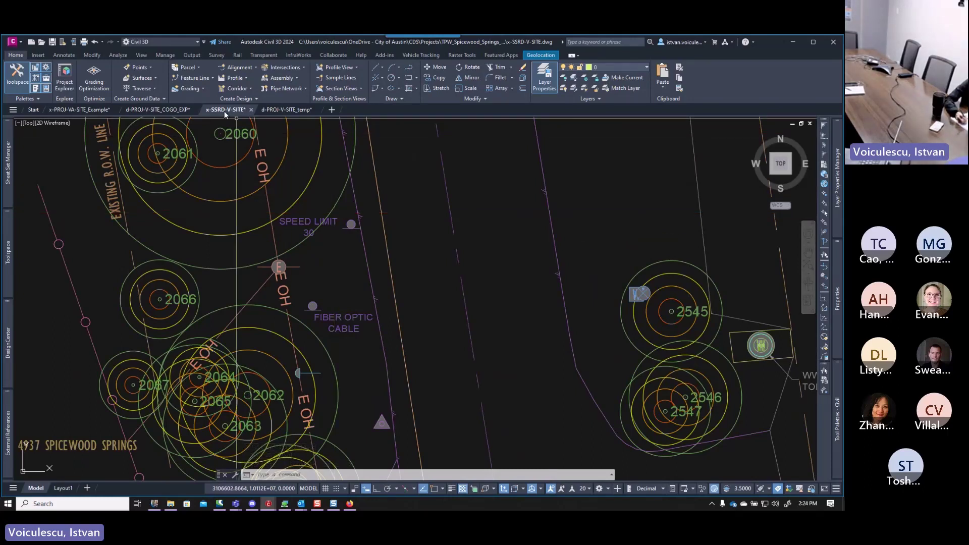
Save the x-SSRD-V-SITE drawing.
left_click(53, 43)
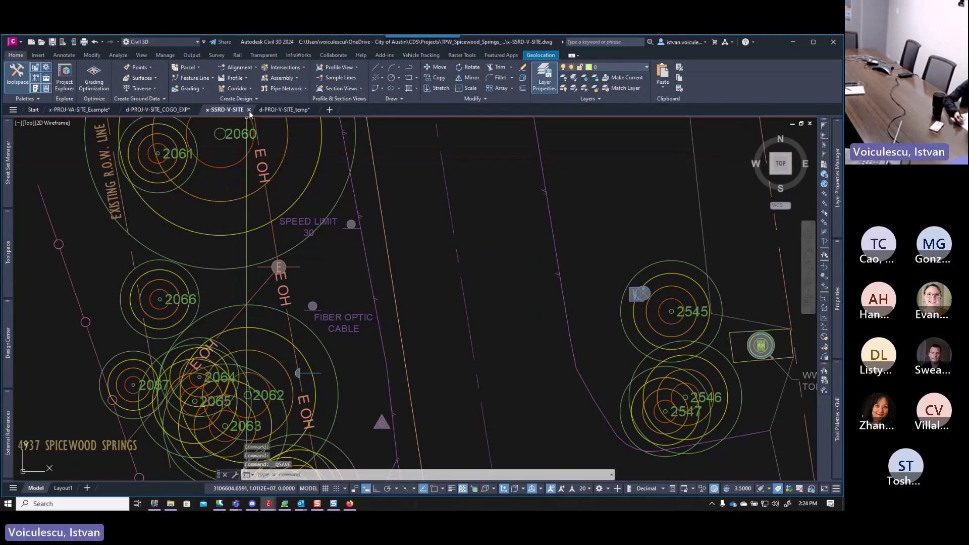
mouse_move(249, 113)
left_click(259, 156)
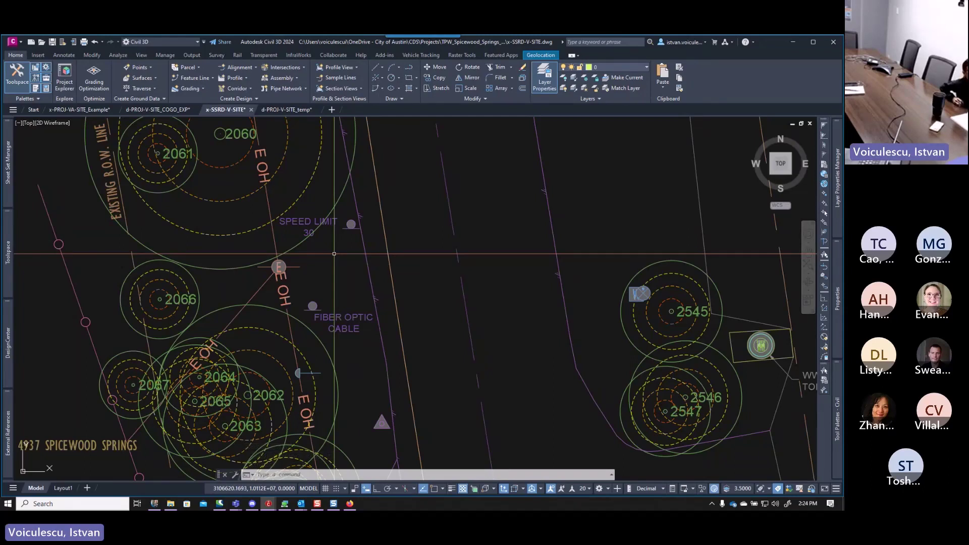
scroll(334, 254, "down", 5)
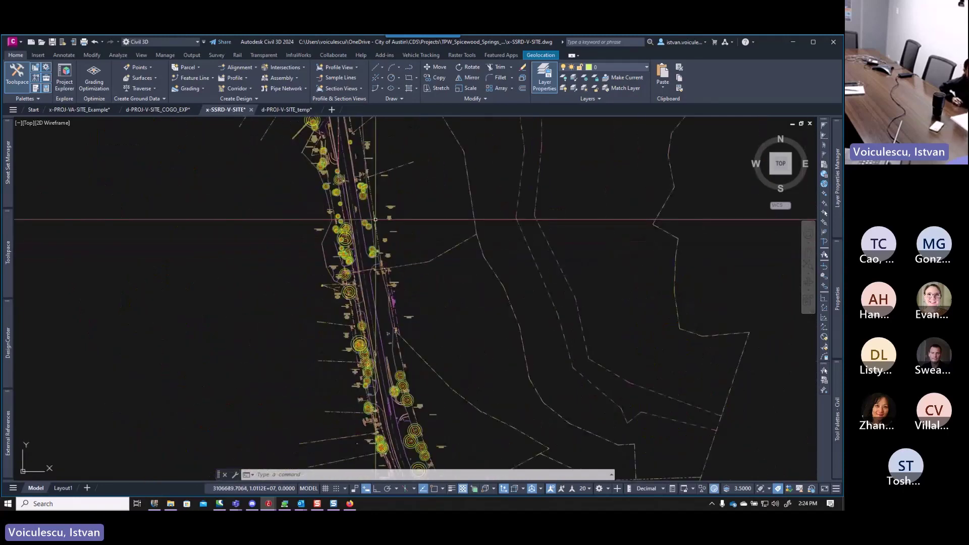